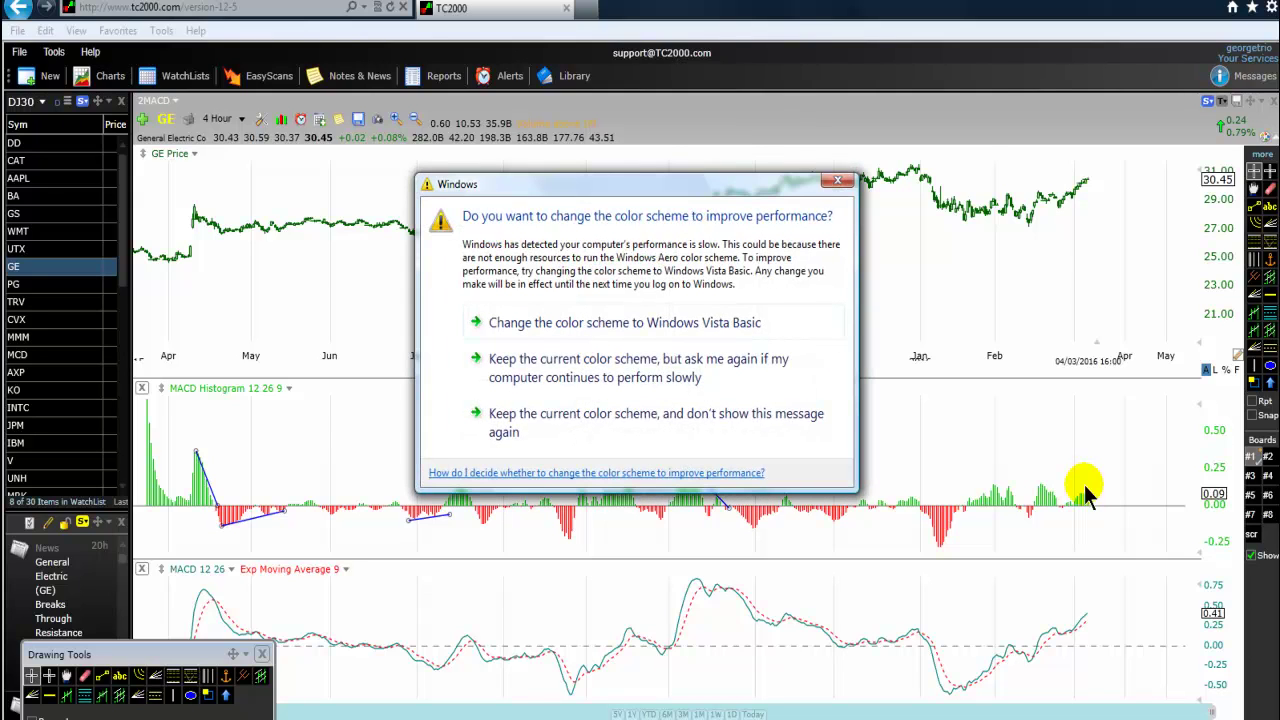
Step: Accept the Windows Vista Basic color scheme and reposition the floating Drawing Tools palette over the MACD pane
{"action": "left_click", "coordinate": [692, 322]}
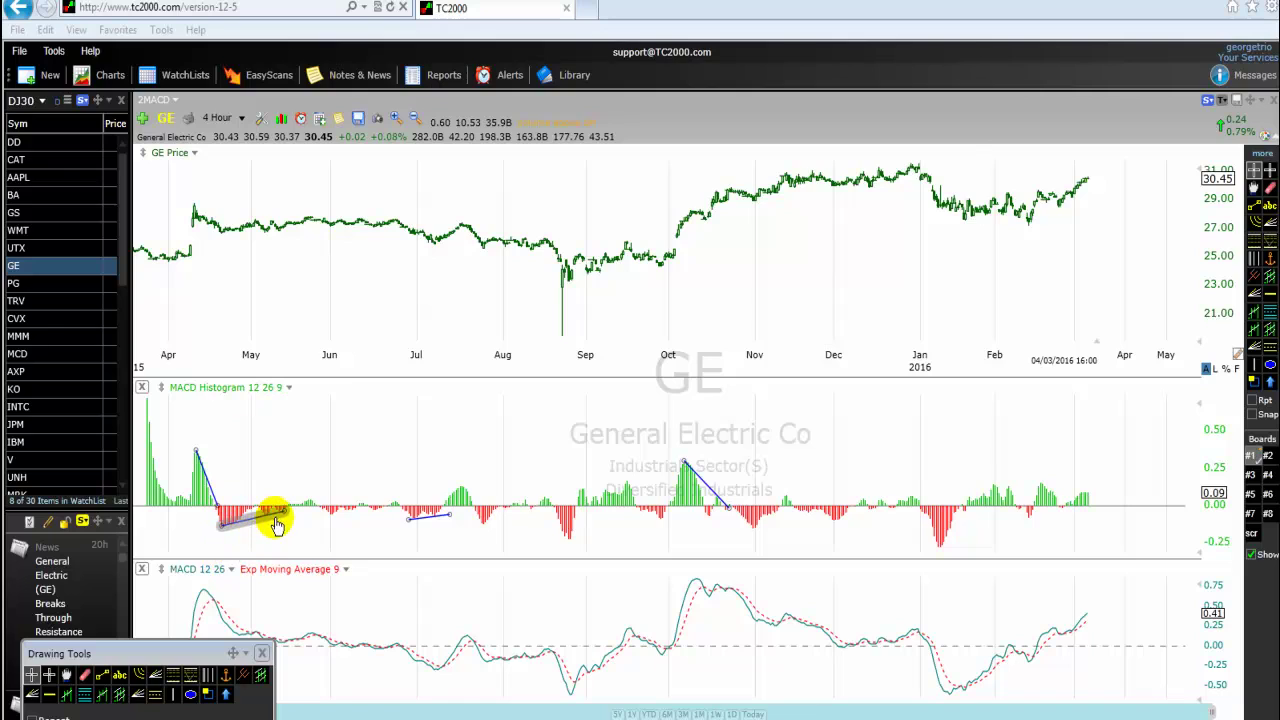
{"action": "left_click_drag", "start_coordinate": [160, 652], "coordinate": [67, 712]}
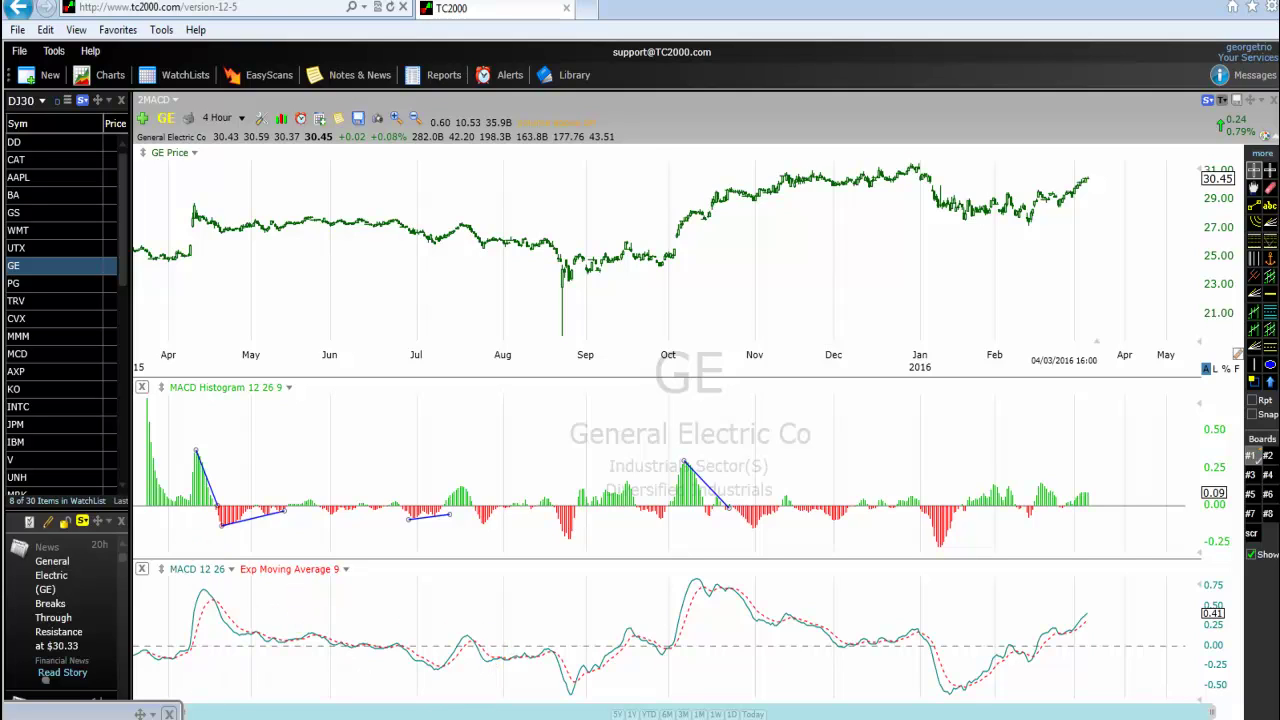
{"action": "left_click", "coordinate": [143, 712]}
{"action": "mouse_move", "coordinate": [190, 700]}
{"action": "left_mouse_down"}
{"action": "mouse_move", "coordinate": [329, 663]}
{"action": "mouse_move", "coordinate": [550, 637]}
{"action": "left_mouse_up"}
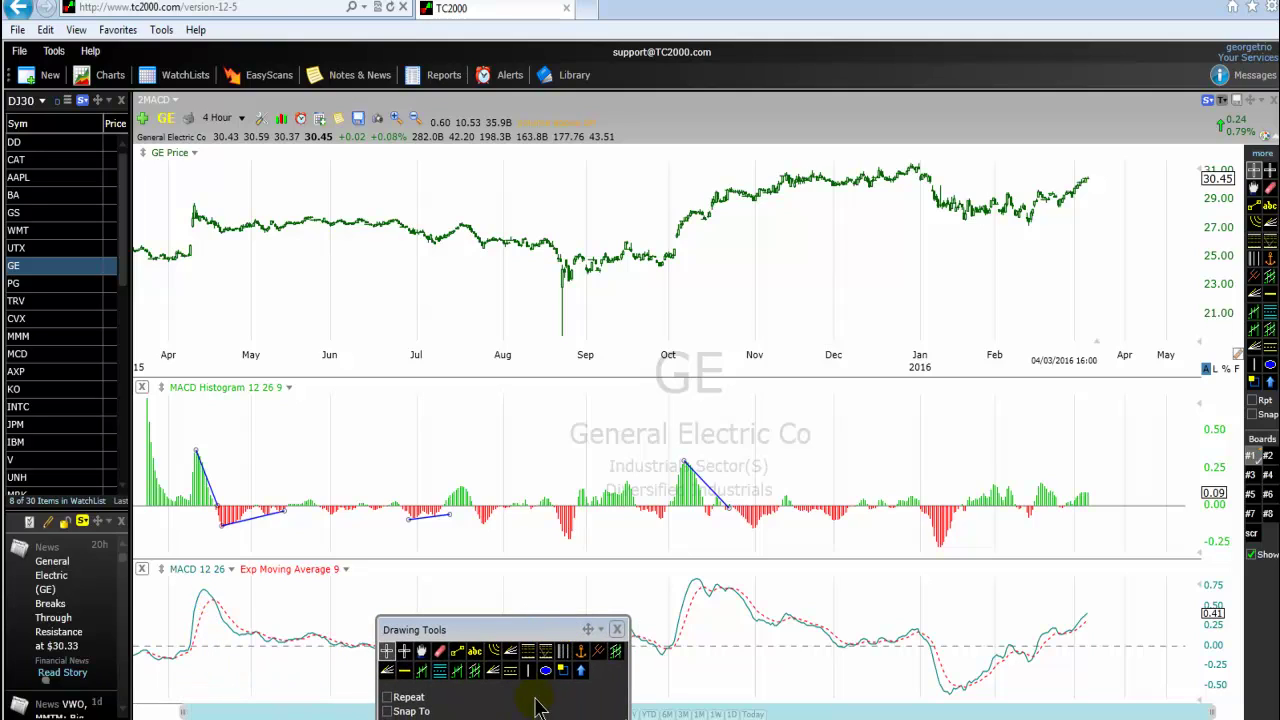
Step: Draw a falling trend line over the first two MACD Histogram peaks, ending in mid-April, and move the Drawing Tools palette clear of them
{"action": "left_click", "coordinate": [458, 652]}
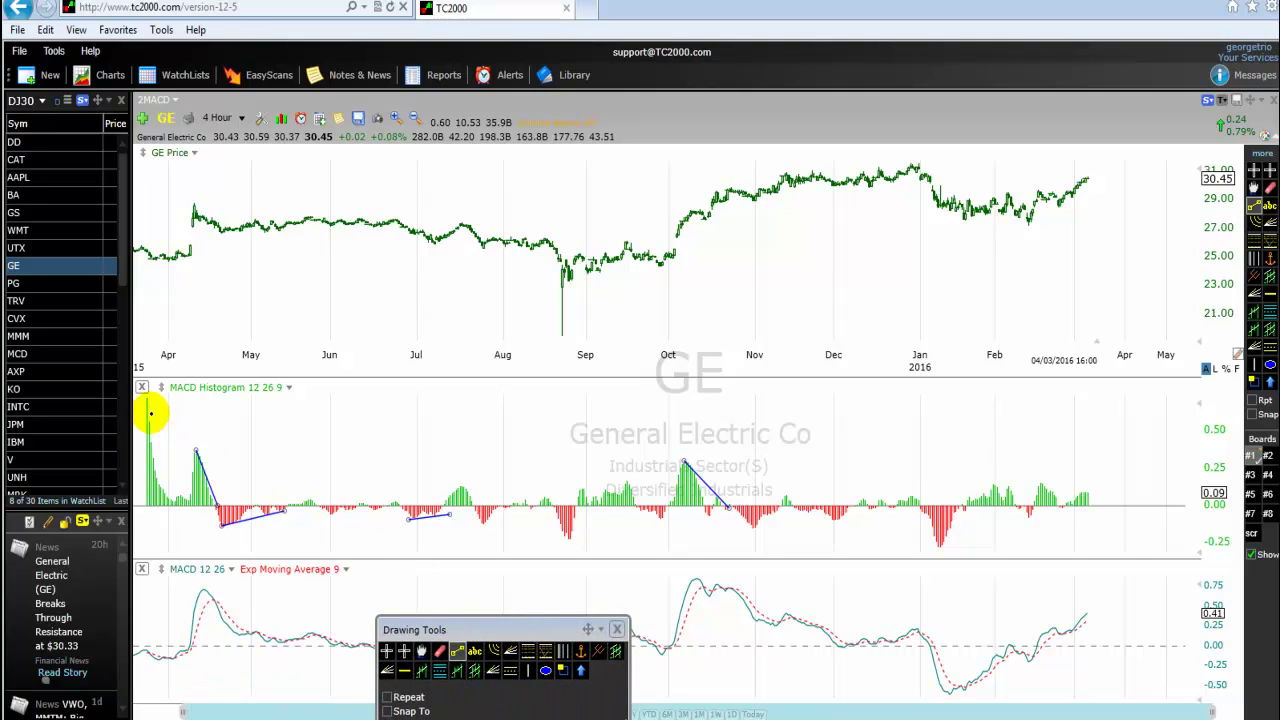
{"action": "left_click_drag", "start_coordinate": [146, 402], "coordinate": [213, 465]}
{"action": "mouse_move", "coordinate": [491, 629]}
{"action": "left_mouse_down"}
{"action": "mouse_move", "coordinate": [449, 680]}
{"action": "mouse_move", "coordinate": [547, 655]}
{"action": "mouse_move", "coordinate": [679, 690]}
{"action": "left_mouse_up"}
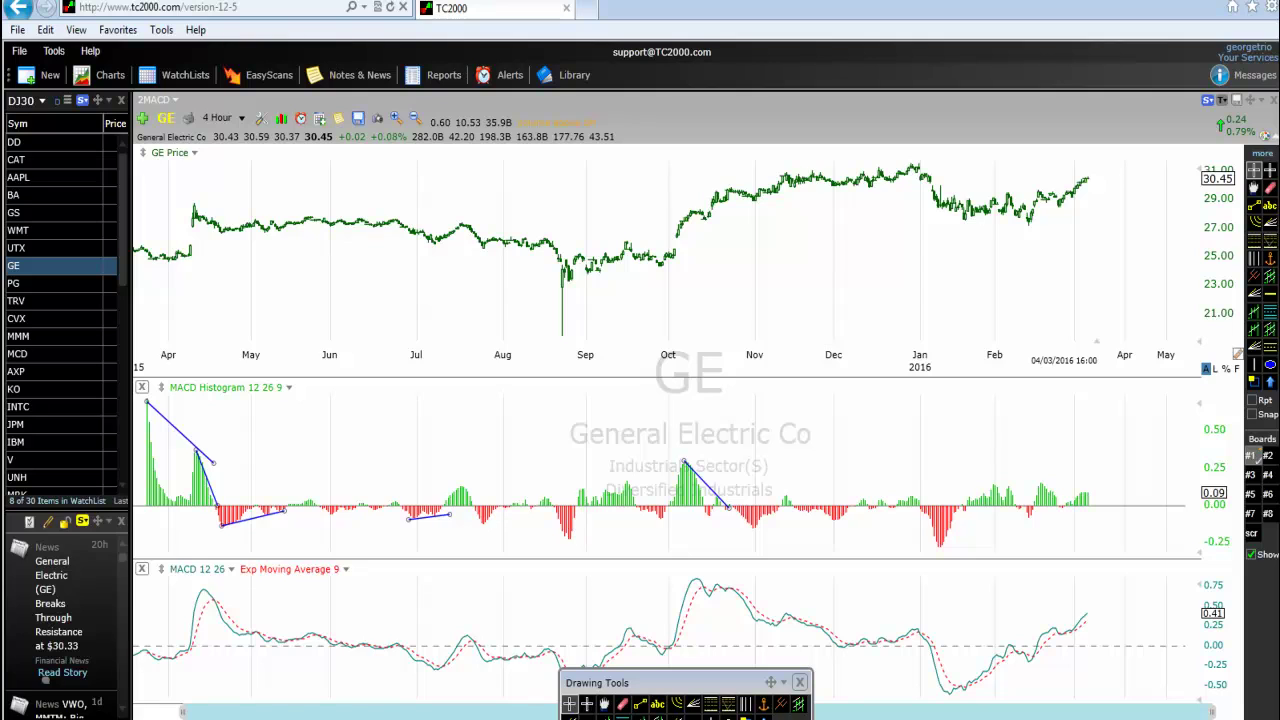
{"action": "mouse_move", "coordinate": [686, 678]}
{"action": "left_mouse_down"}
{"action": "mouse_move", "coordinate": [1068, 652]}
{"action": "mouse_move", "coordinate": [1104, 612]}
{"action": "left_mouse_up"}
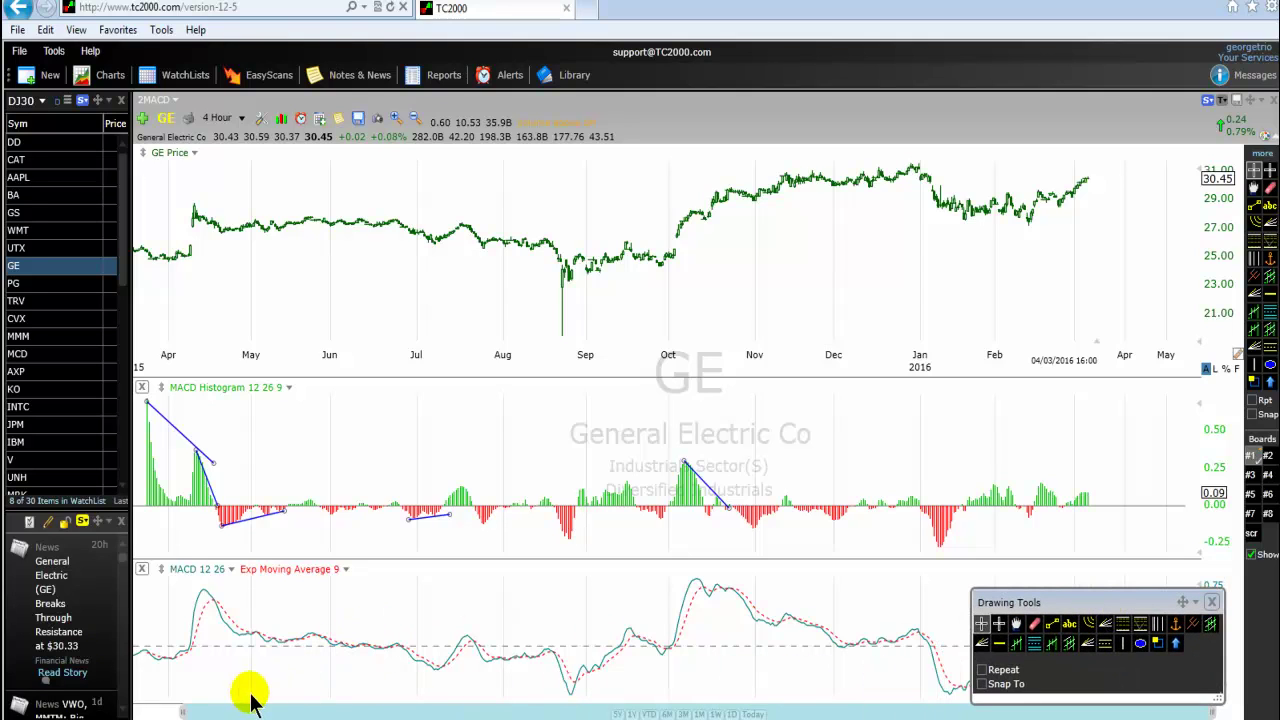
Step: Draw trend lines on the MACD 12 26 curve, falling from the April peak to mid-May and rising from the early-April low to the peak
{"action": "left_click", "coordinate": [265, 516]}
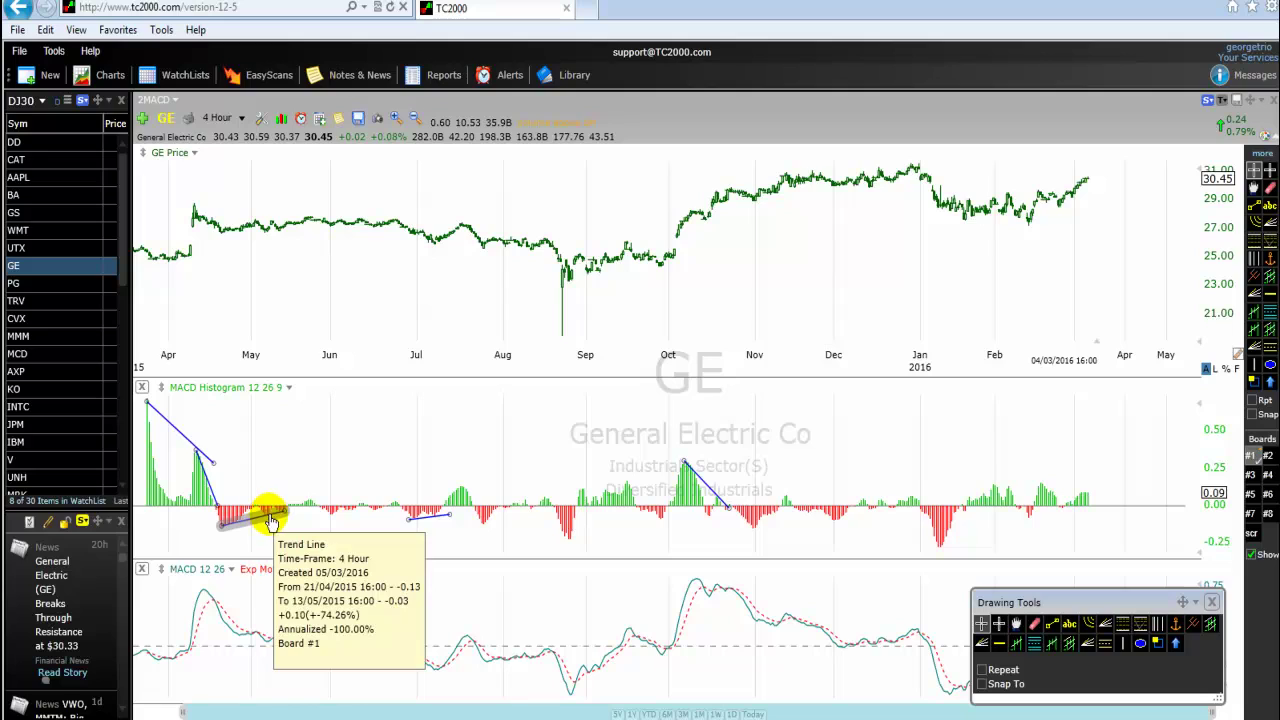
{"action": "left_click", "coordinate": [1053, 625]}
{"action": "left_click_drag", "start_coordinate": [203, 589], "coordinate": [283, 647]}
{"action": "left_click_drag", "start_coordinate": [220, 522], "coordinate": [282, 518]}
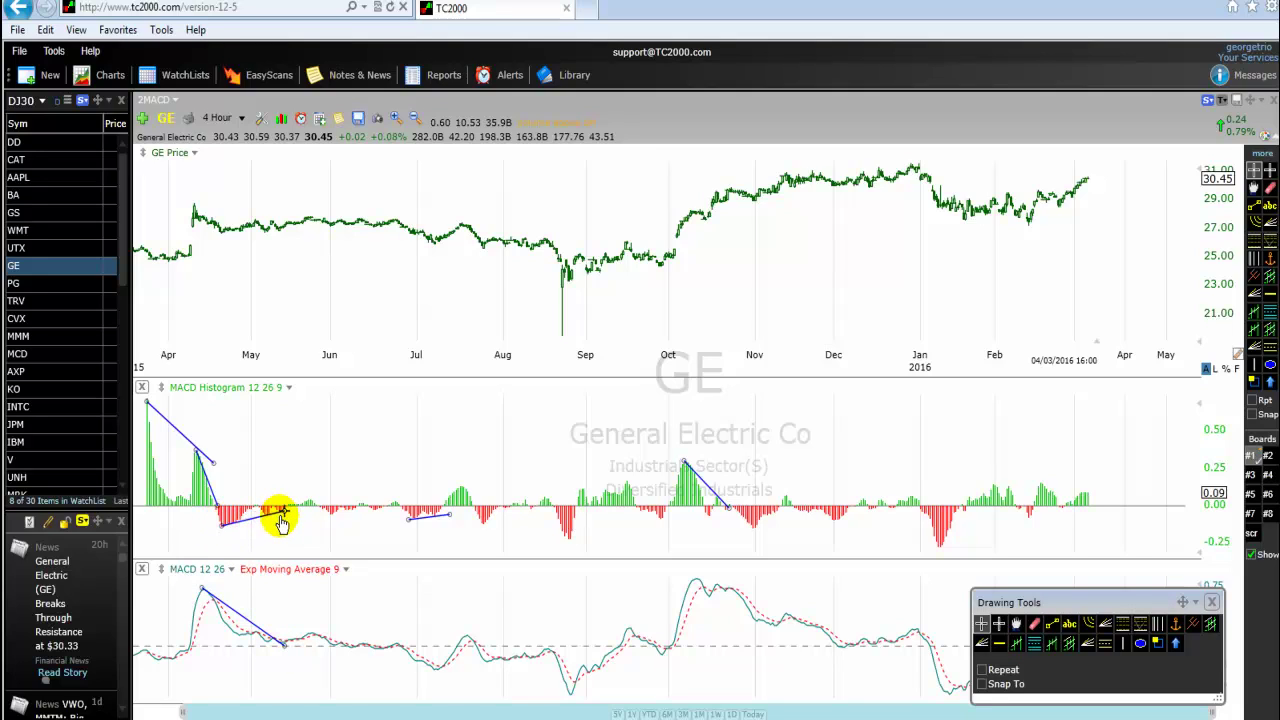
{"action": "left_click", "coordinate": [218, 598]}
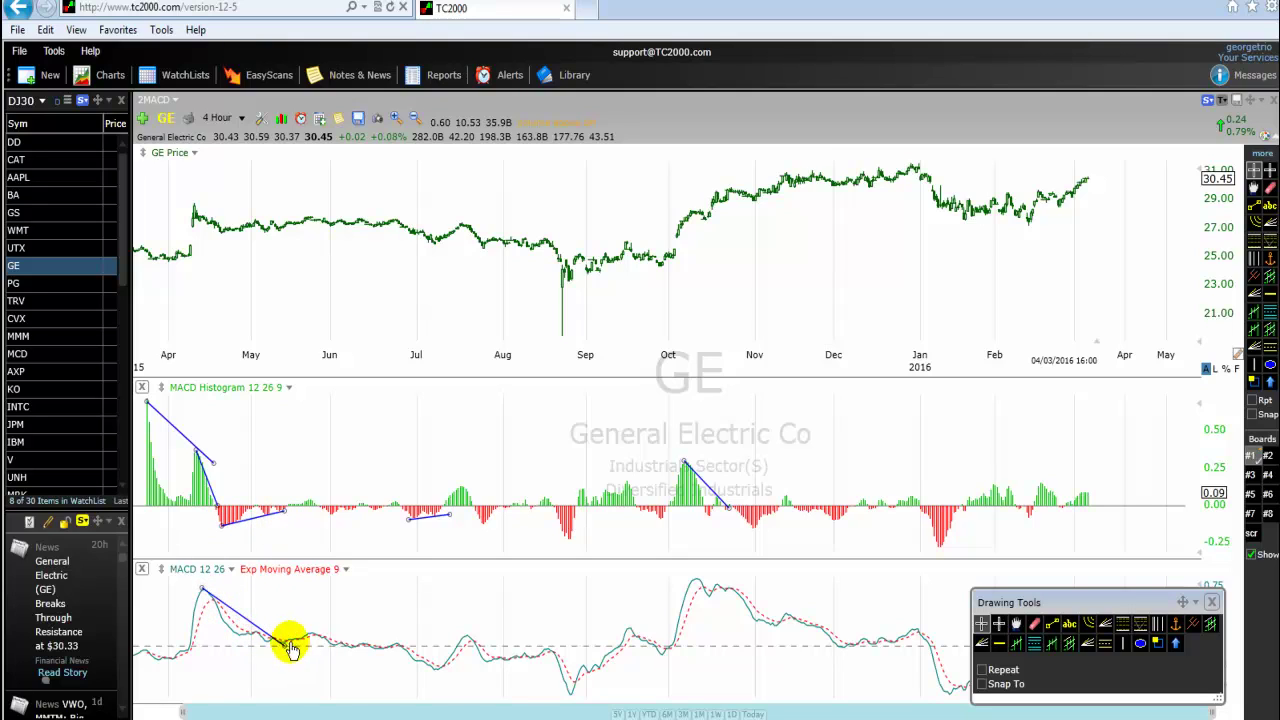
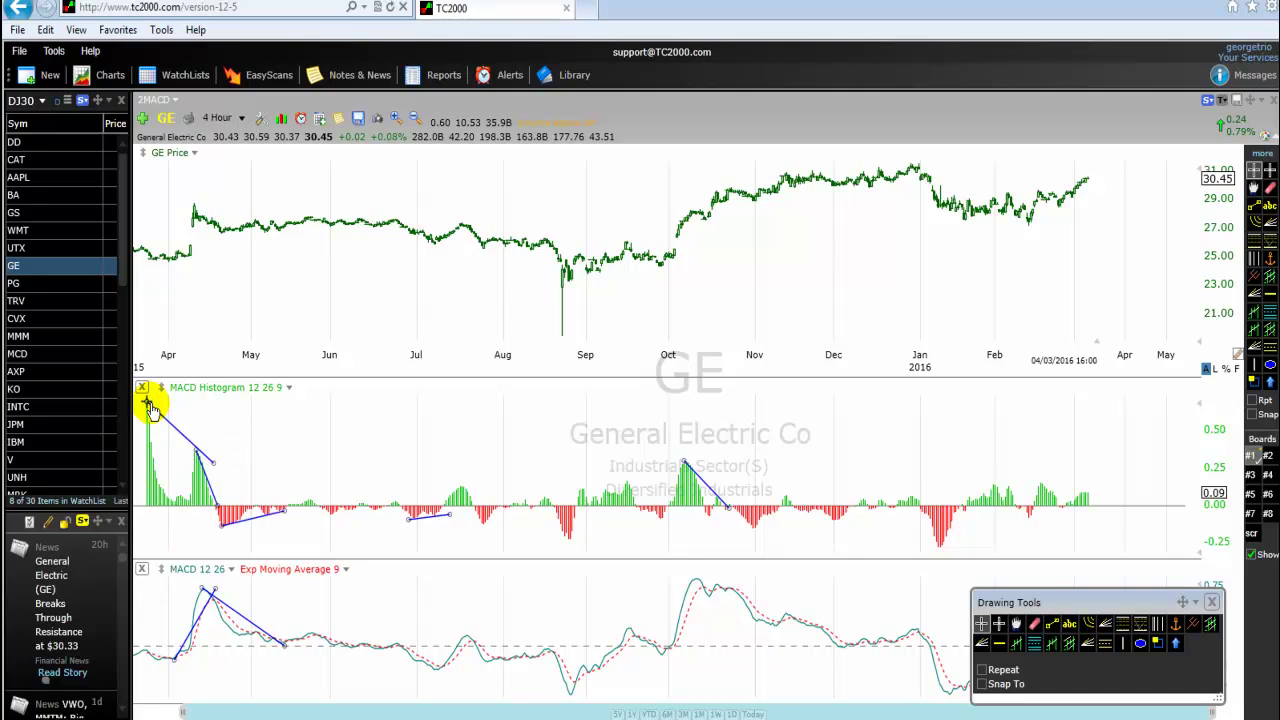
{"action": "left_click", "coordinate": [155, 418]}
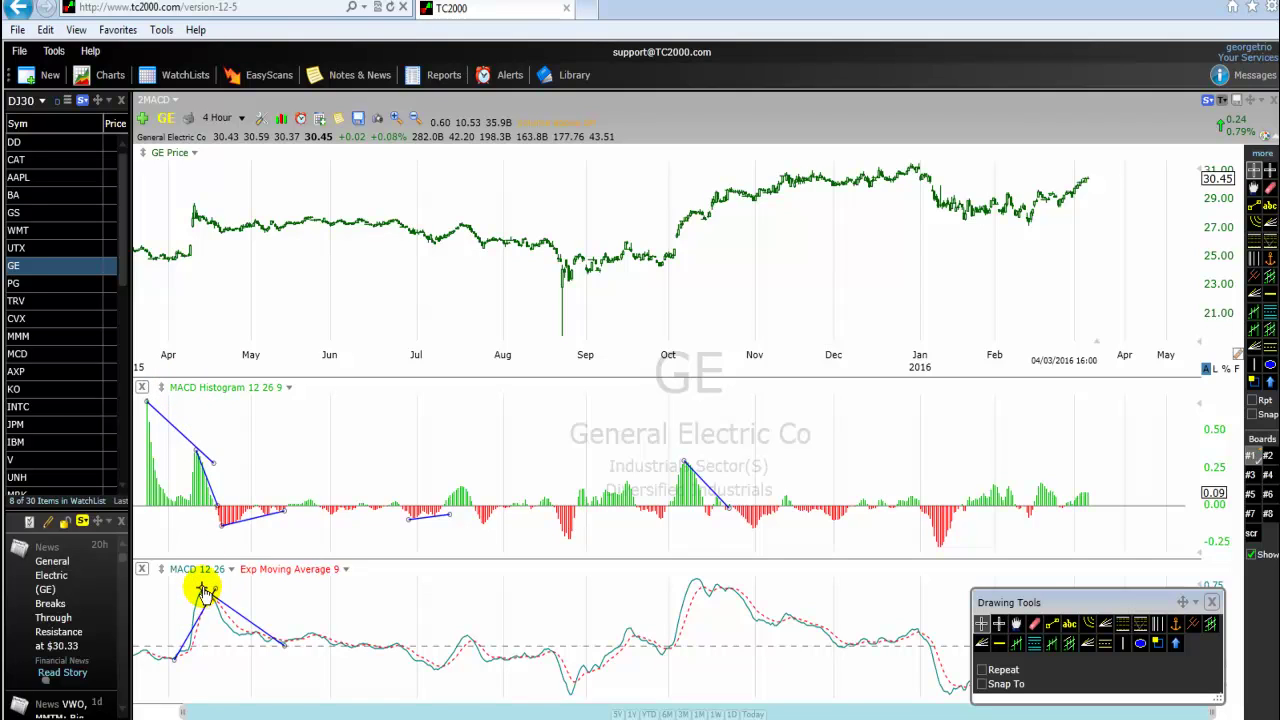
{"action": "left_click_drag", "start_coordinate": [203, 592], "coordinate": [213, 610]}
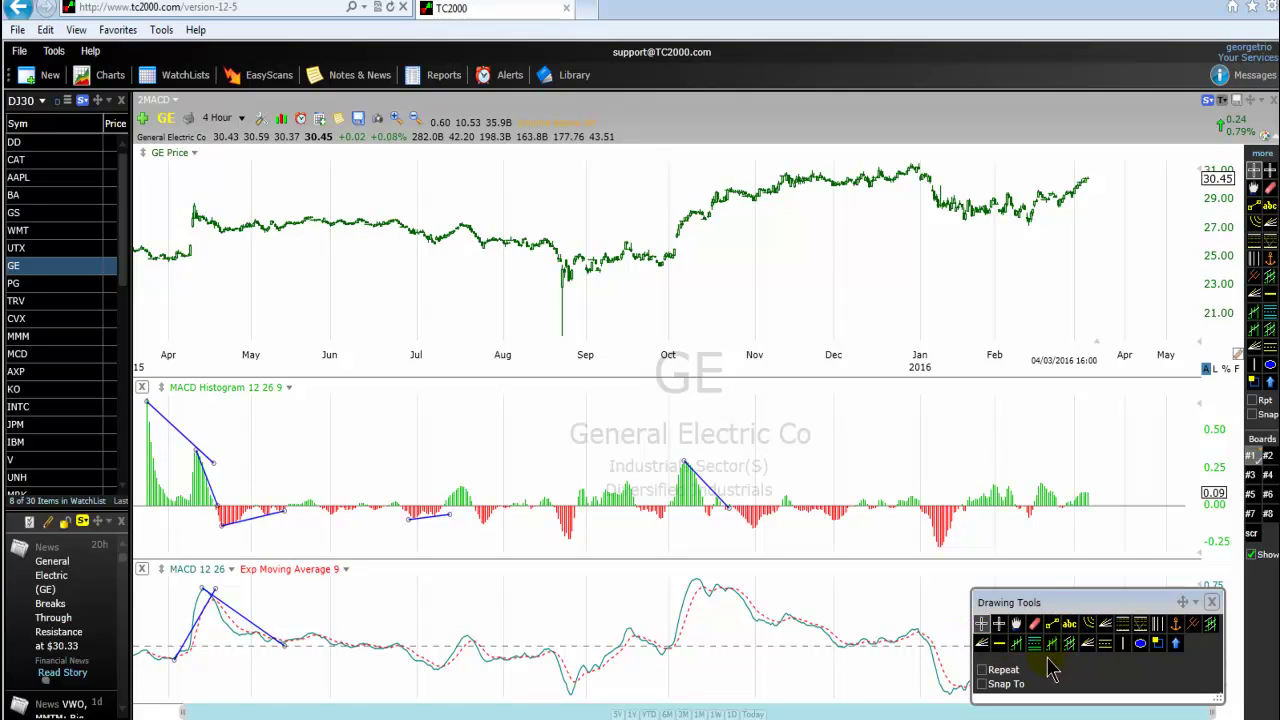
Step: Place a vertical line on the GE price chart at the April price spike, aligned with the second histogram peak
{"action": "left_click", "coordinate": [1122, 643]}
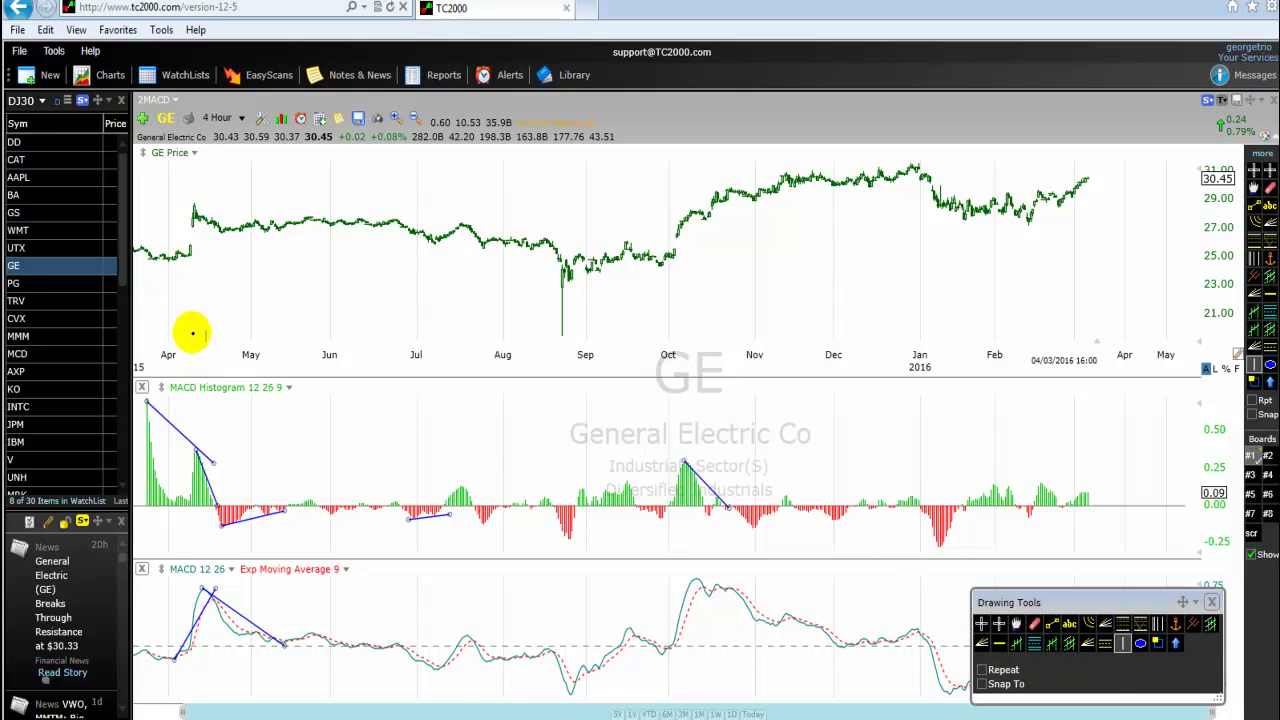
{"action": "left_click_drag", "start_coordinate": [187, 320], "coordinate": [196, 332]}
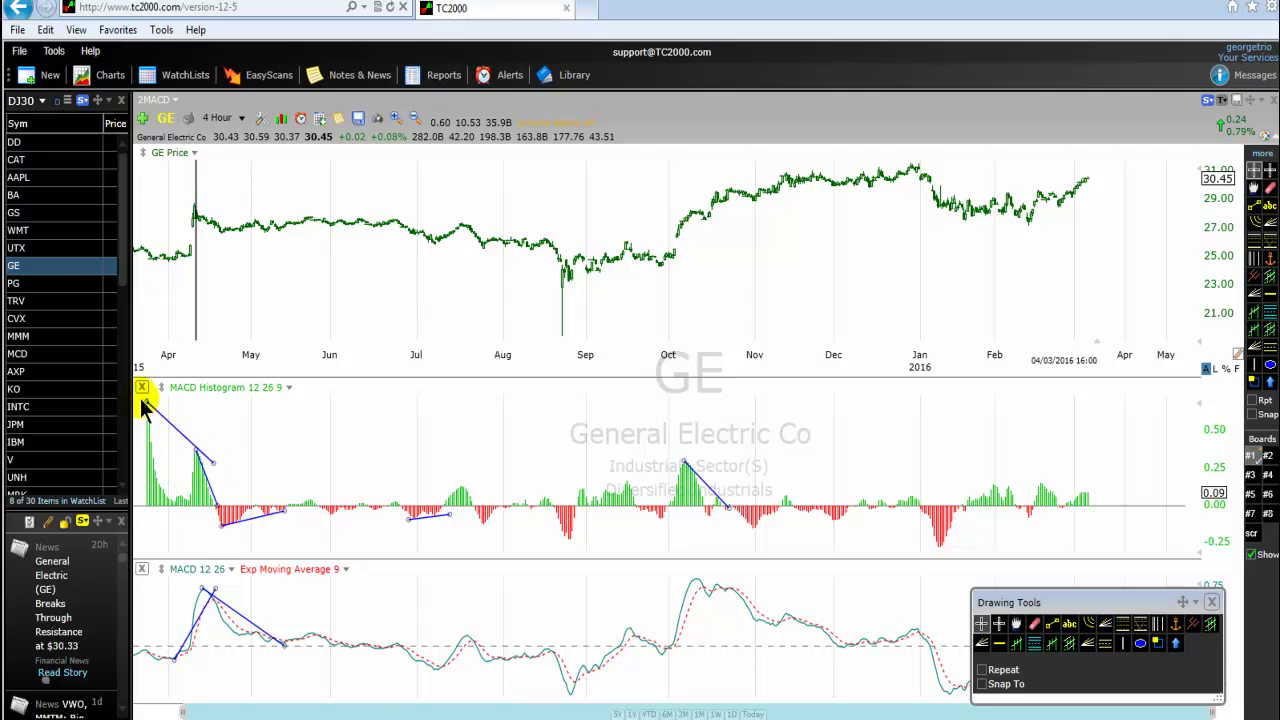
{"action": "mouse_move", "coordinate": [202, 458]}
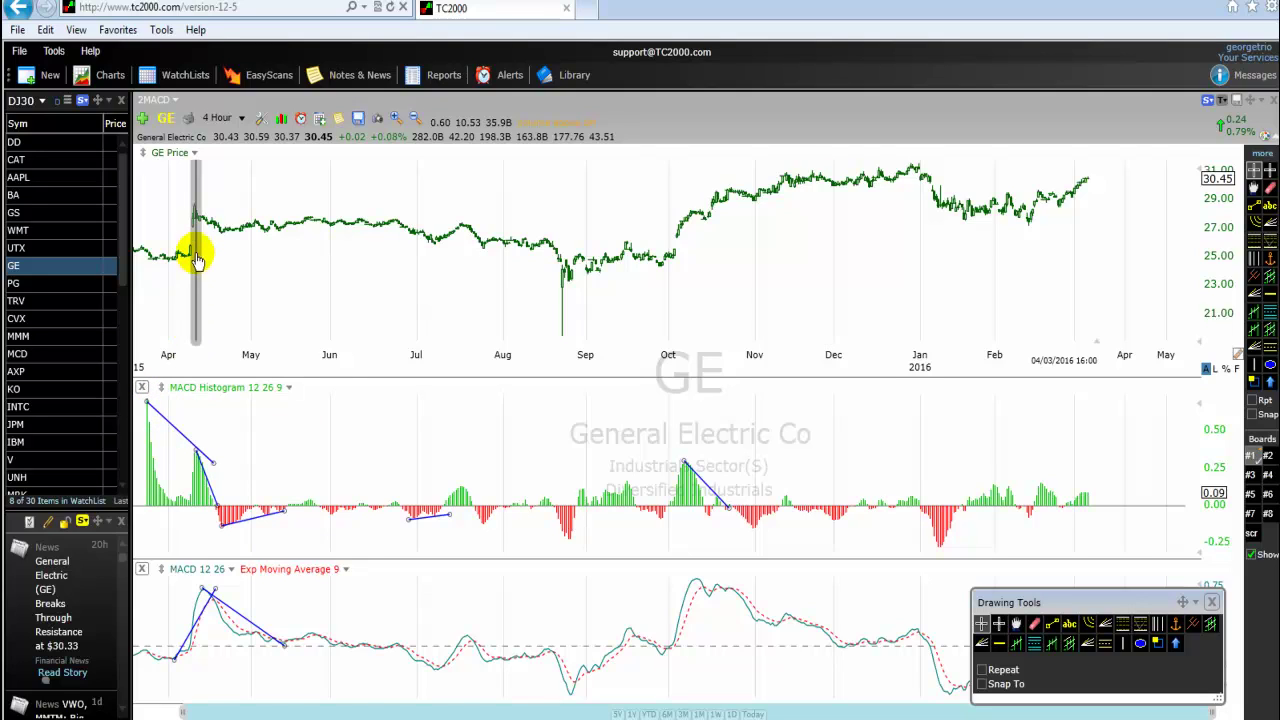
{"action": "mouse_move", "coordinate": [196, 193]}
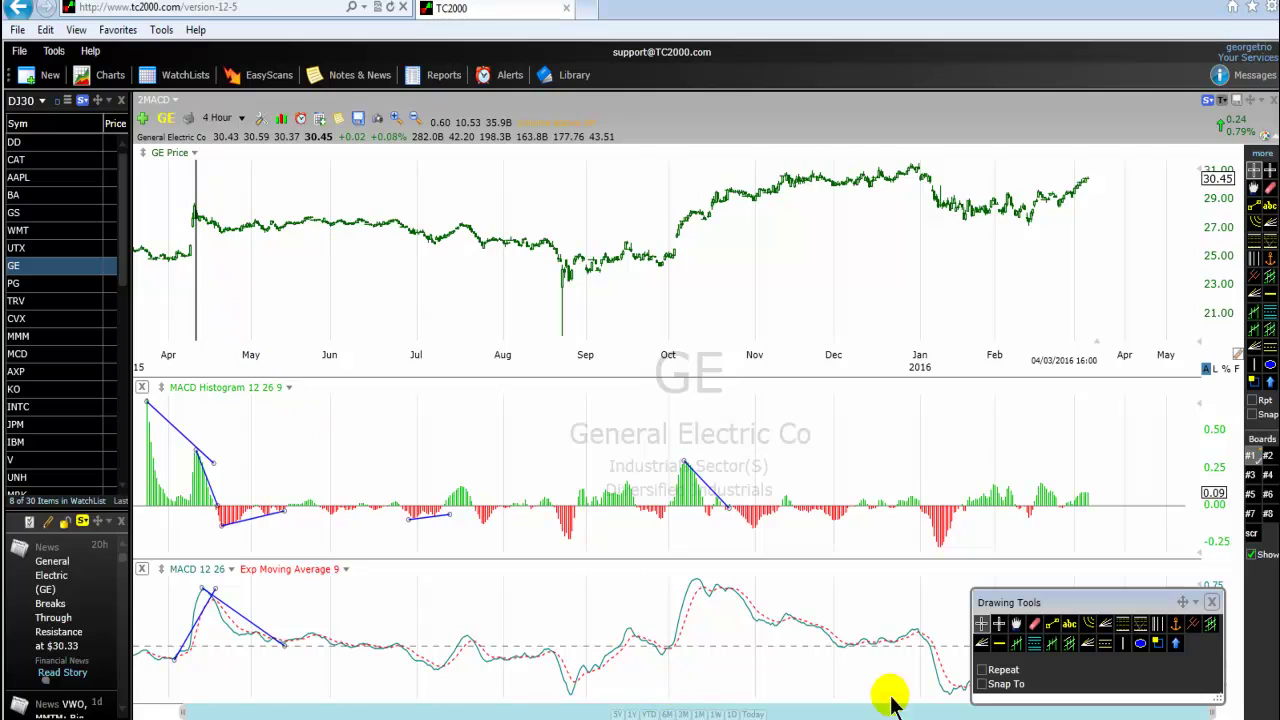
Step: Move the Drawing Tools palette aside and draw a falling trend line on the GE price from mid-September to early October
{"action": "mouse_move", "coordinate": [1146, 608]}
{"action": "left_mouse_down"}
{"action": "mouse_move", "coordinate": [1046, 600]}
{"action": "mouse_move", "coordinate": [1060, 646]}
{"action": "mouse_move", "coordinate": [1000, 634]}
{"action": "mouse_move", "coordinate": [1011, 628]}
{"action": "left_mouse_up"}
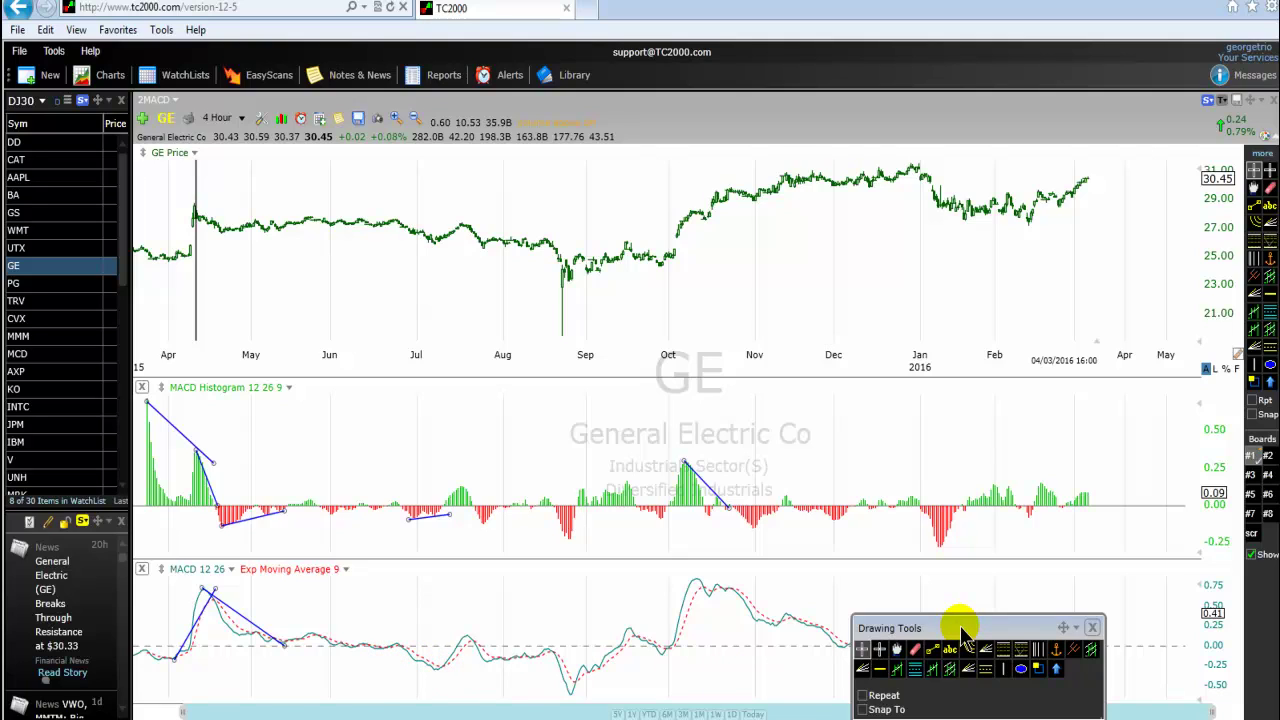
{"action": "left_click_drag", "start_coordinate": [962, 630], "coordinate": [1027, 590]}
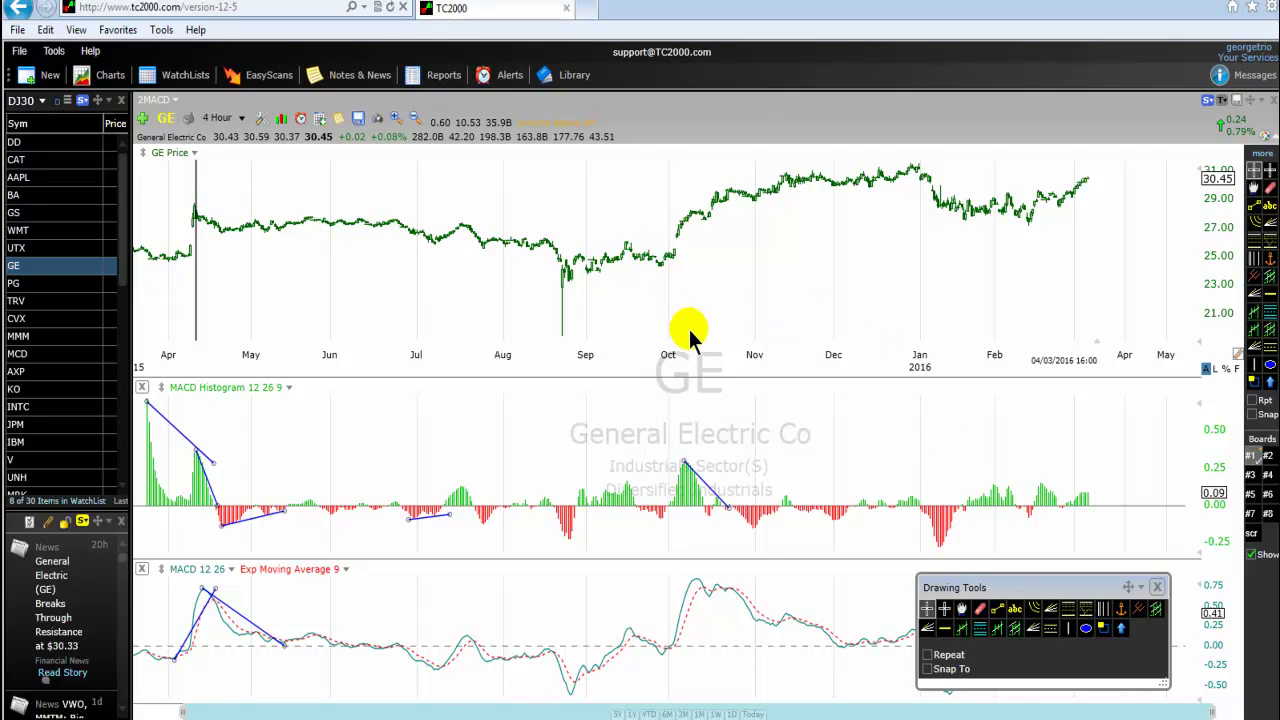
{"action": "left_click", "coordinate": [645, 250]}
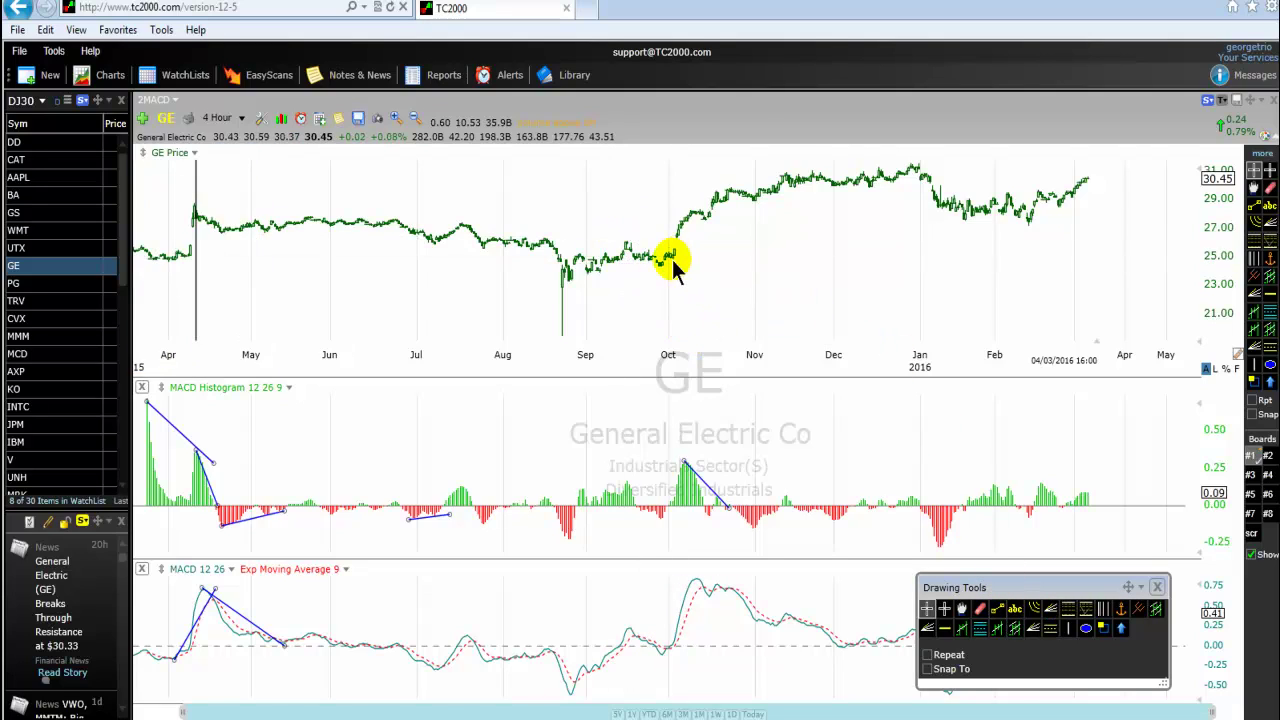
{"action": "left_click", "coordinate": [997, 608]}
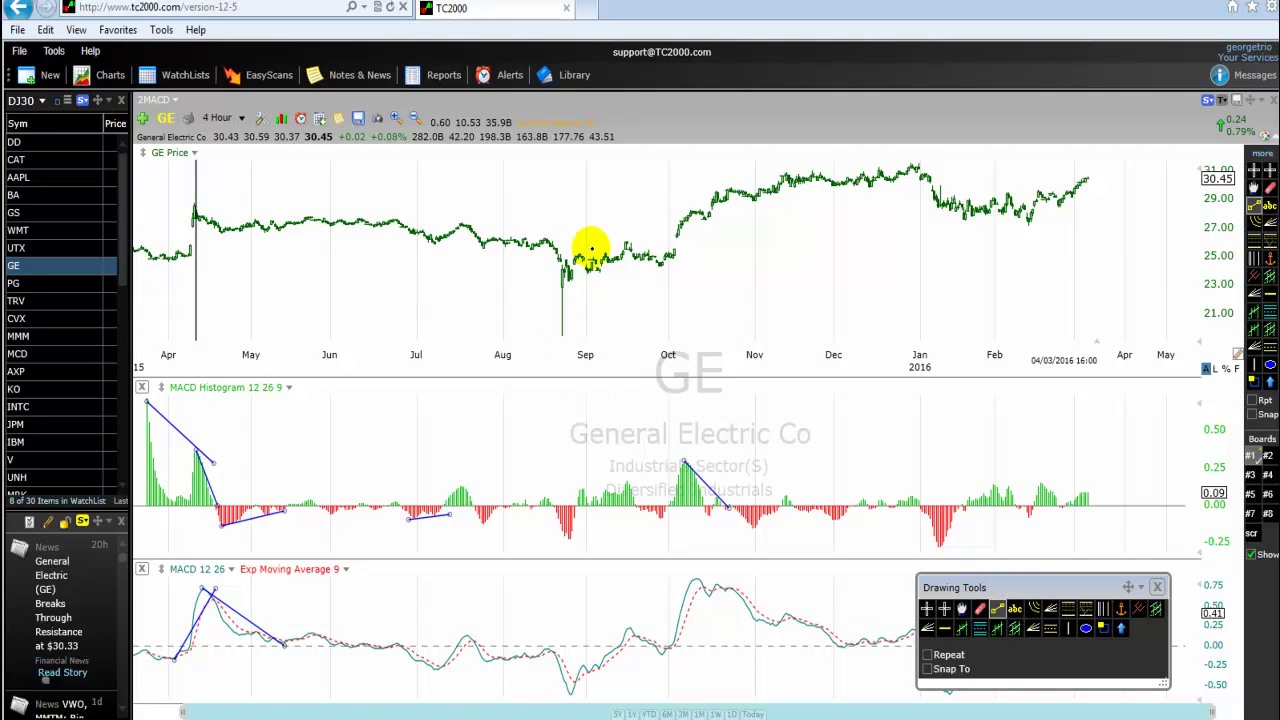
{"action": "left_click_drag", "start_coordinate": [622, 231], "coordinate": [686, 268]}
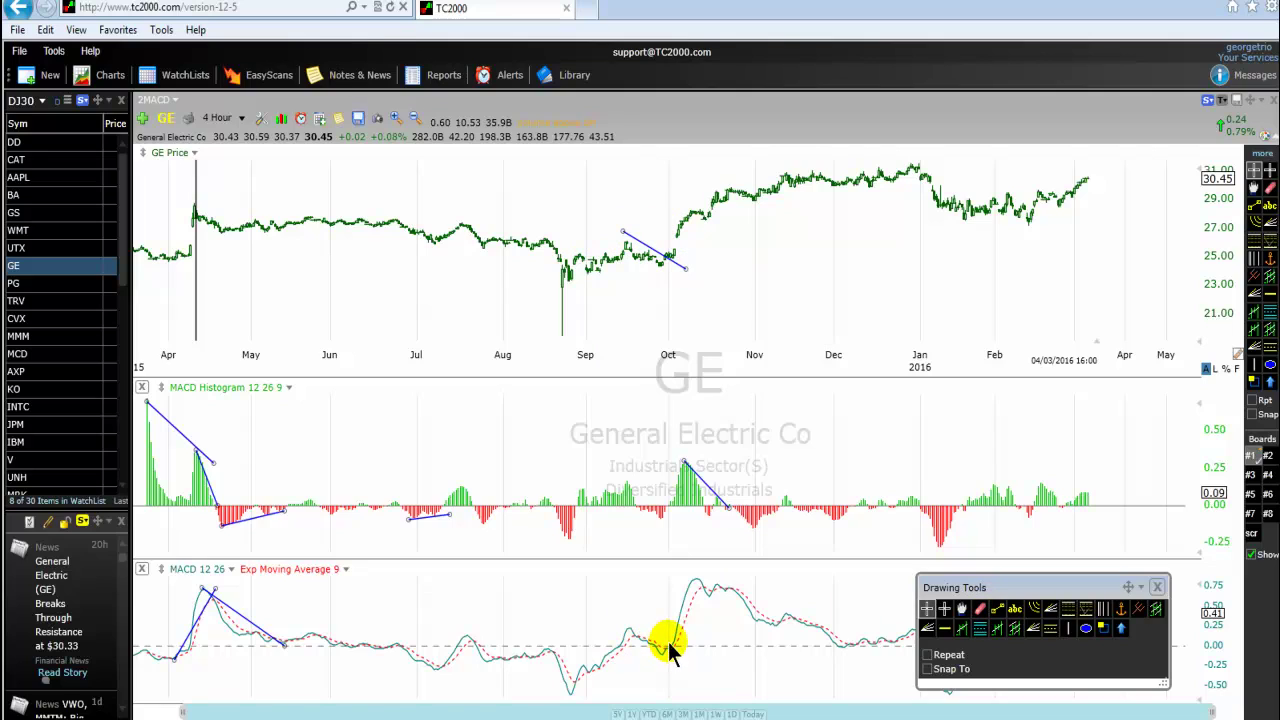
{"action": "left_click_drag", "start_coordinate": [668, 648], "coordinate": [672, 600]}
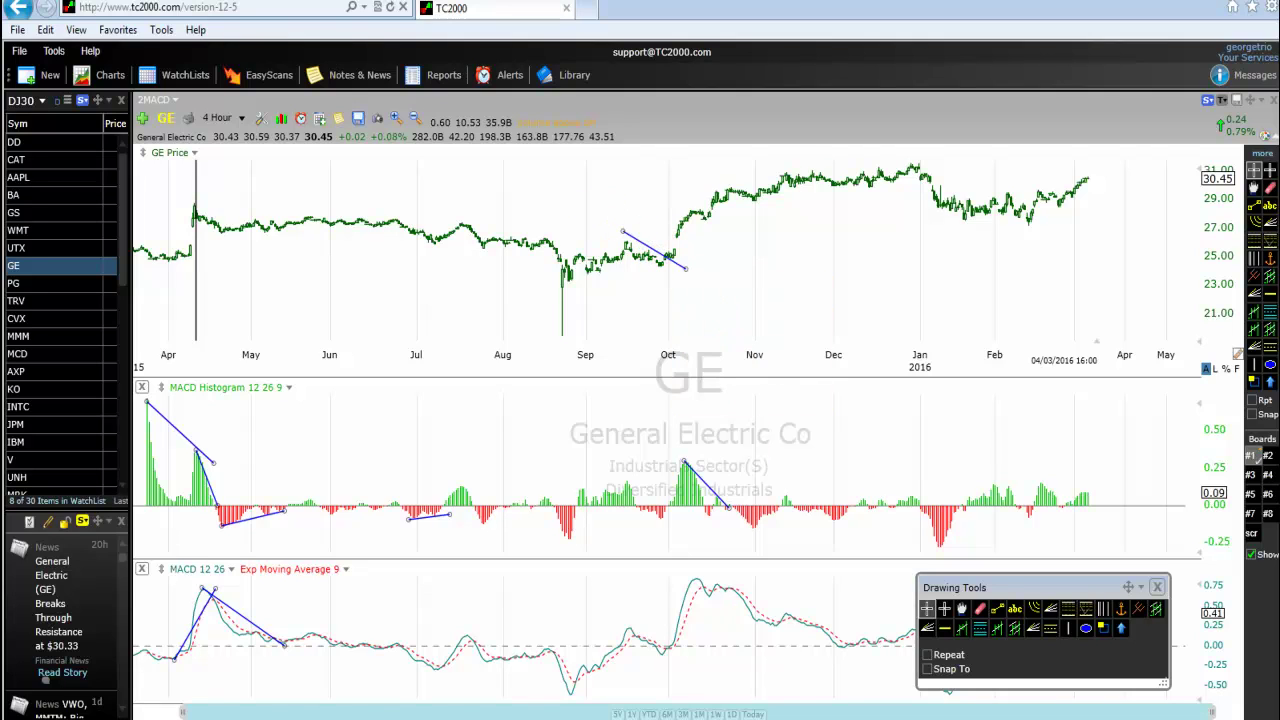
Step: Draw a rising trend line on the GE price from the late-September low to the mid-November high
{"action": "left_click_drag", "start_coordinate": [997, 590], "coordinate": [375, 499]}
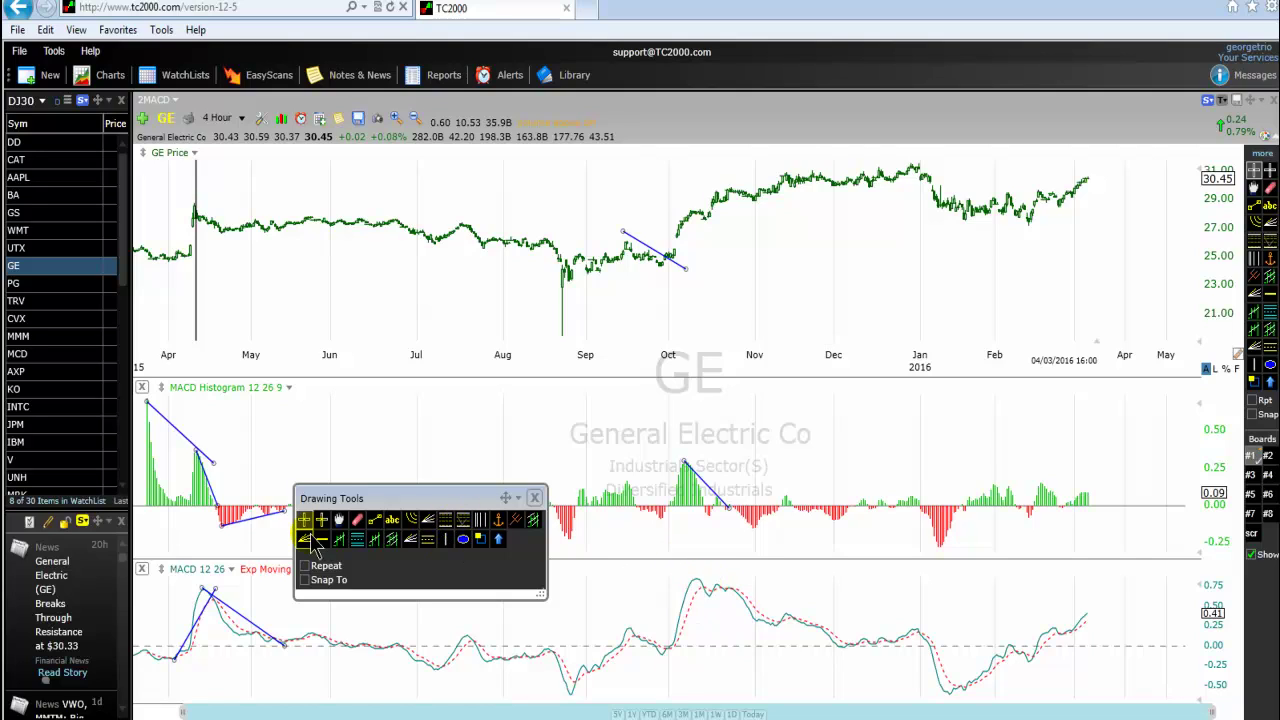
{"action": "left_click", "coordinate": [448, 543]}
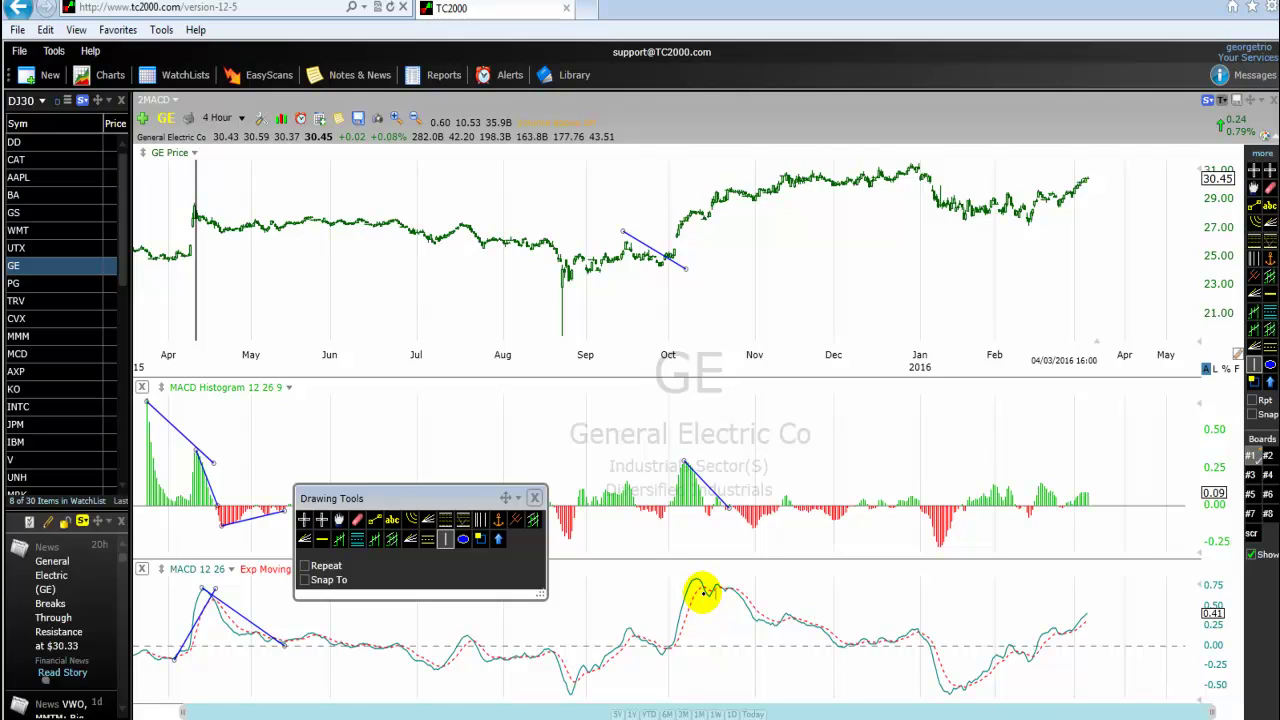
{"action": "left_click", "coordinate": [374, 520]}
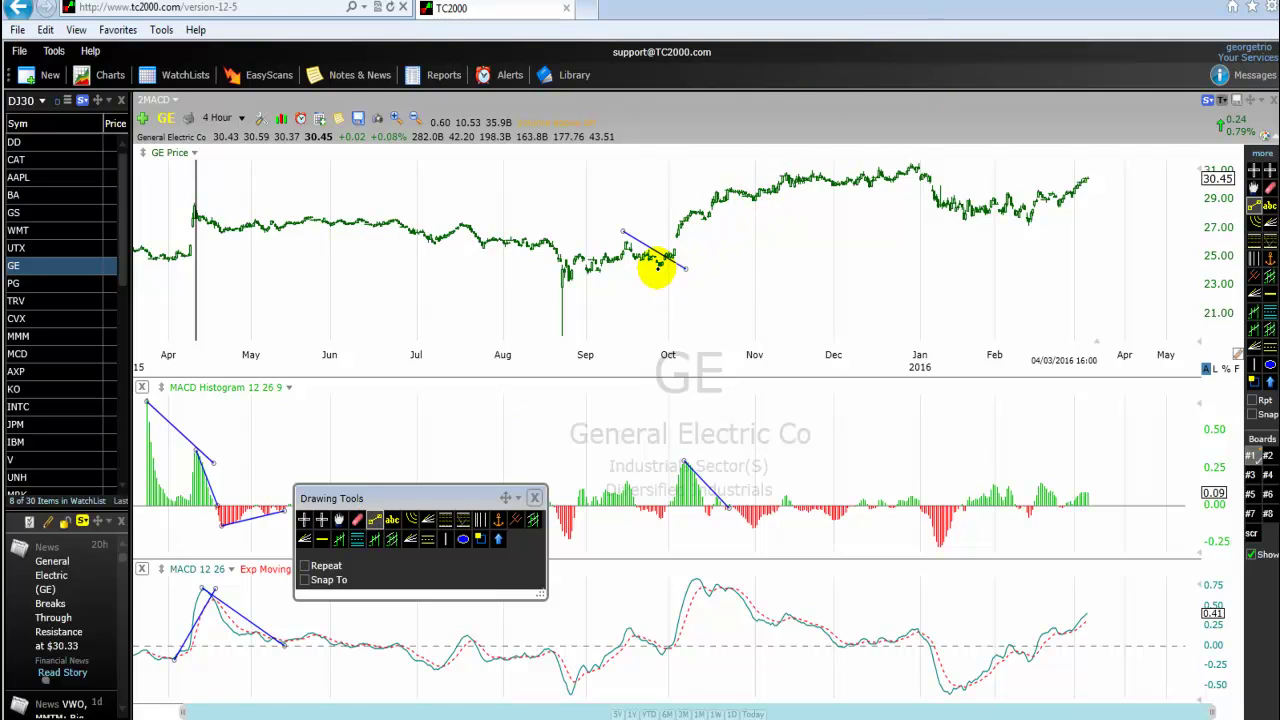
{"action": "mouse_move", "coordinate": [675, 250]}
{"action": "left_mouse_down"}
{"action": "mouse_move", "coordinate": [737, 229]}
{"action": "mouse_move", "coordinate": [783, 174]}
{"action": "left_mouse_up"}
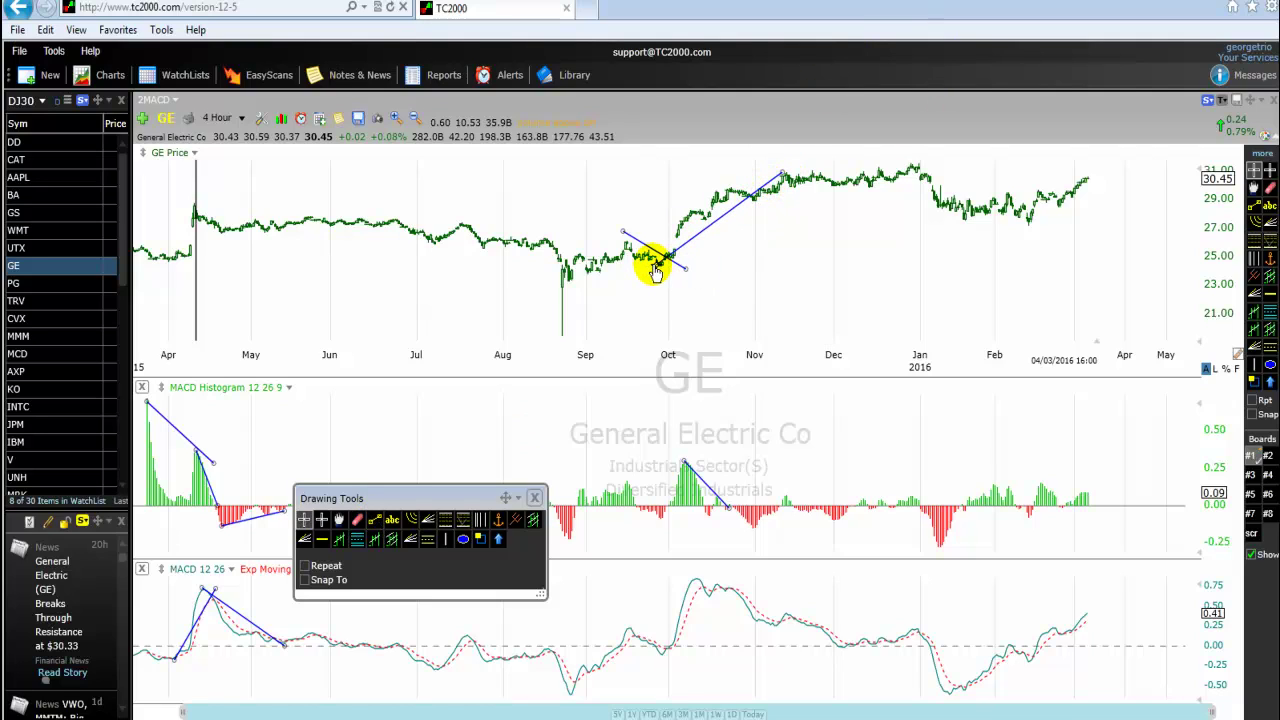
{"action": "left_click_drag", "start_coordinate": [653, 267], "coordinate": [657, 271]}
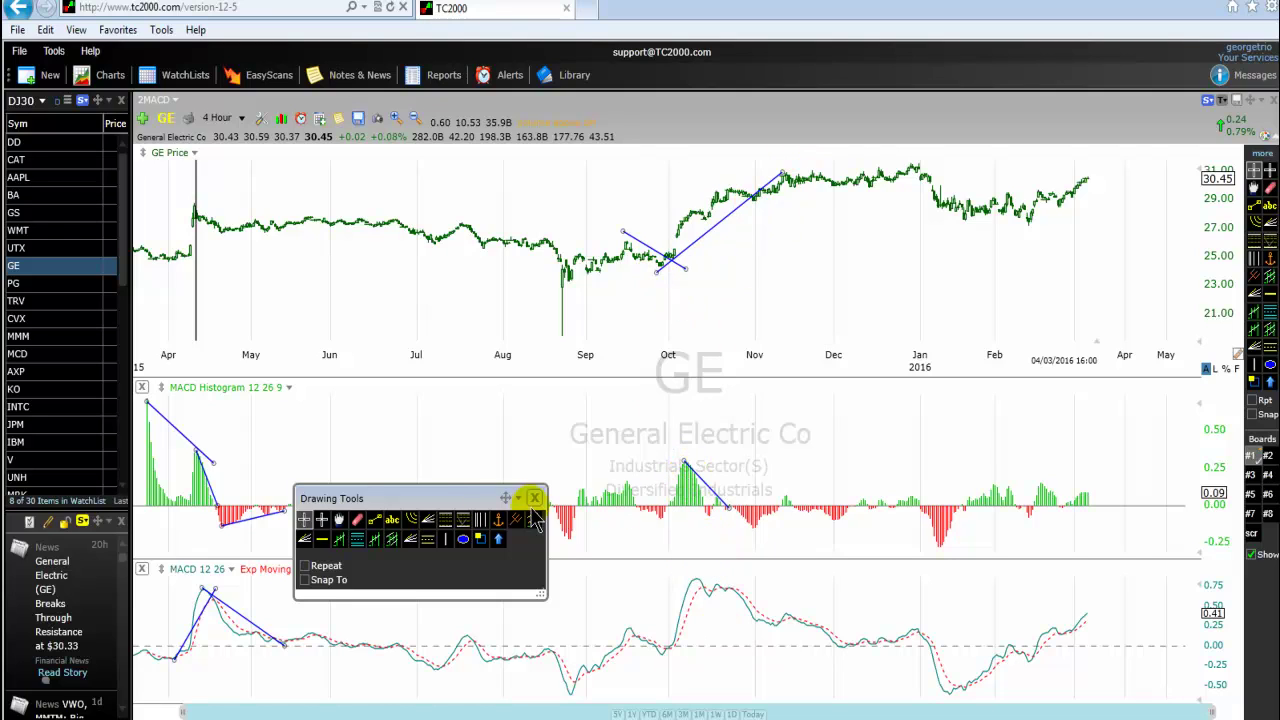
Step: Examine the October decline in the MACD Histogram against the rising GE price, reading the bar data at Oct 19, 2015
{"action": "left_click_drag", "start_coordinate": [458, 498], "coordinate": [392, 584]}
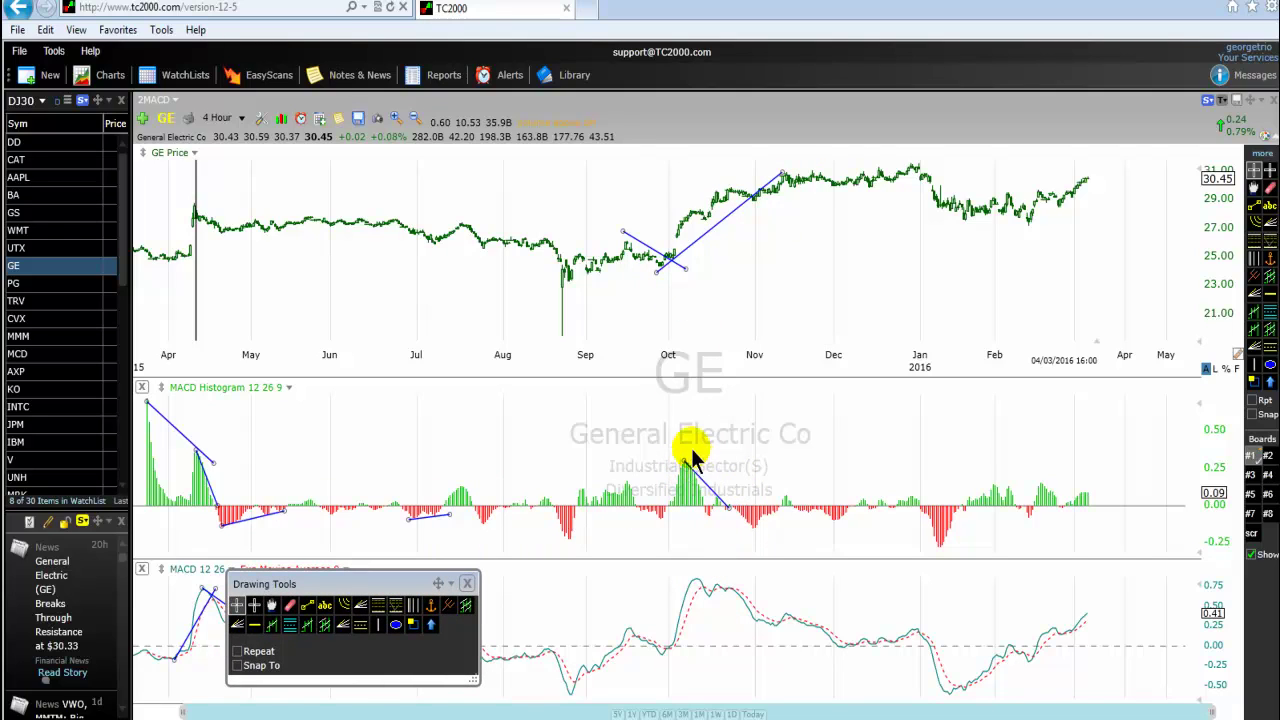
{"action": "left_click_drag", "start_coordinate": [690, 457], "coordinate": [684, 461]}
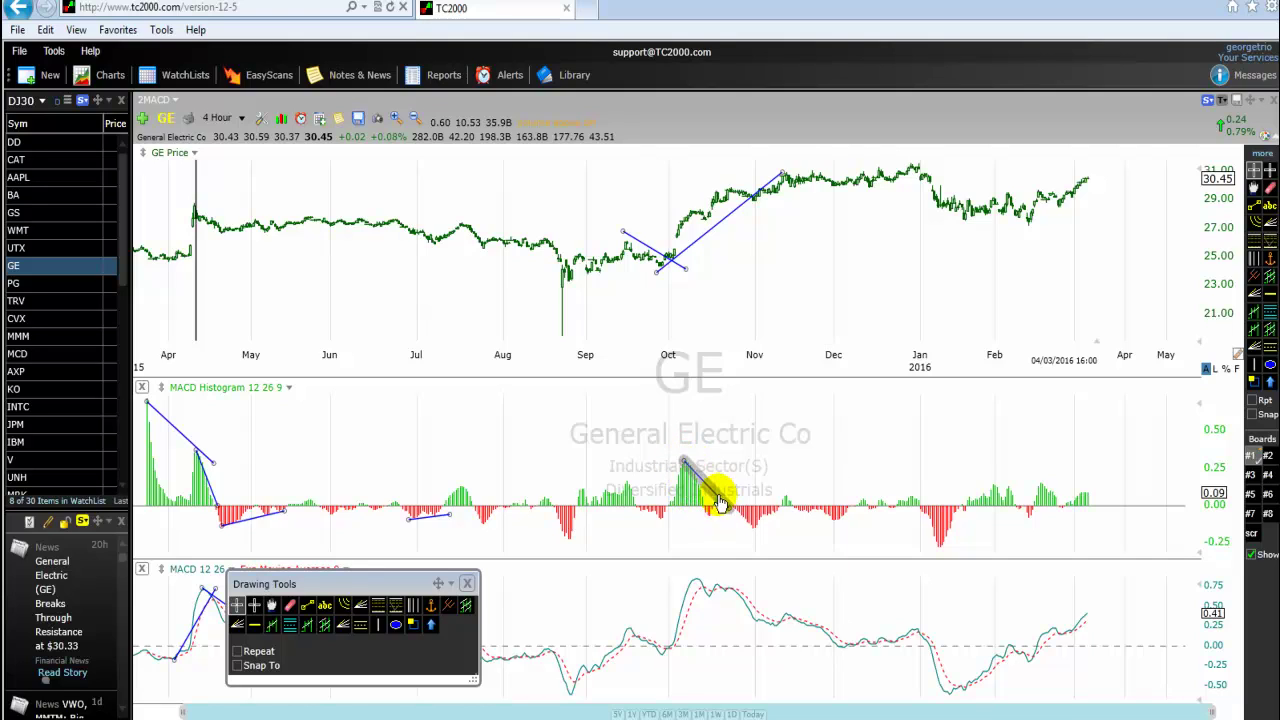
{"action": "mouse_move", "coordinate": [717, 504]}
{"action": "scroll", "coordinate": [610, 486], "scroll_direction": "up", "scroll_amount": 2}
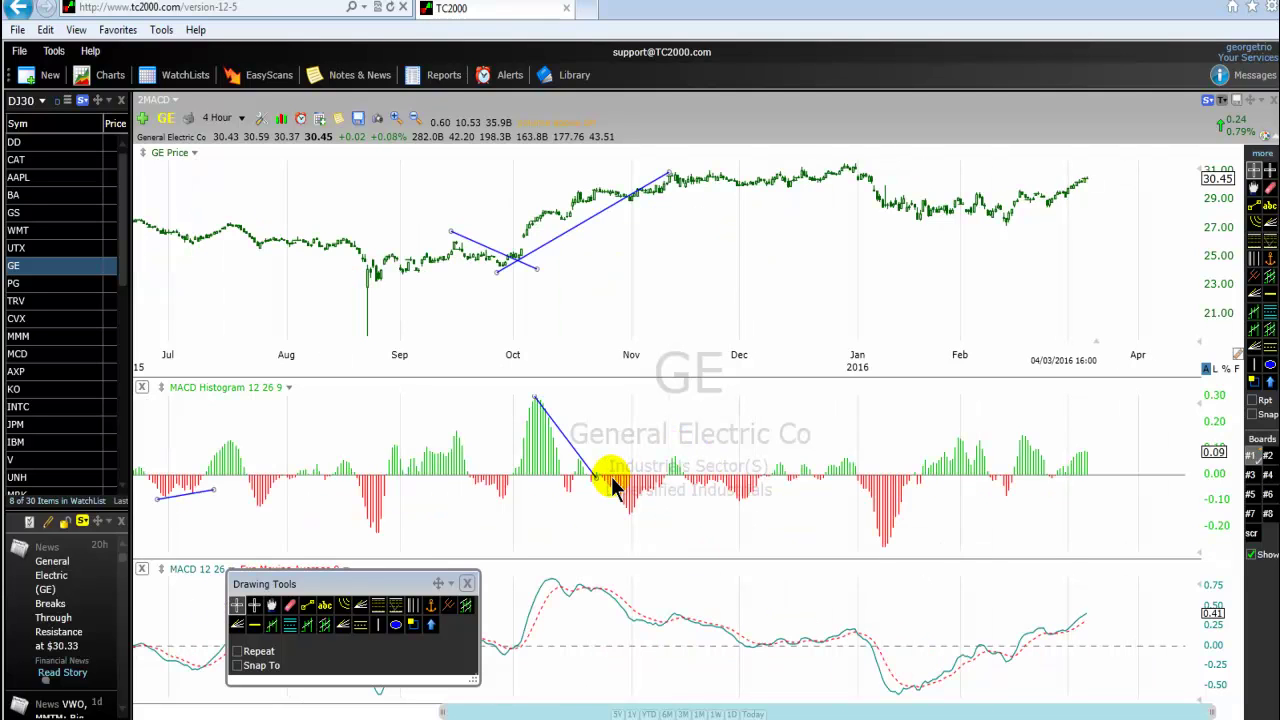
{"action": "left_click", "coordinate": [566, 443]}
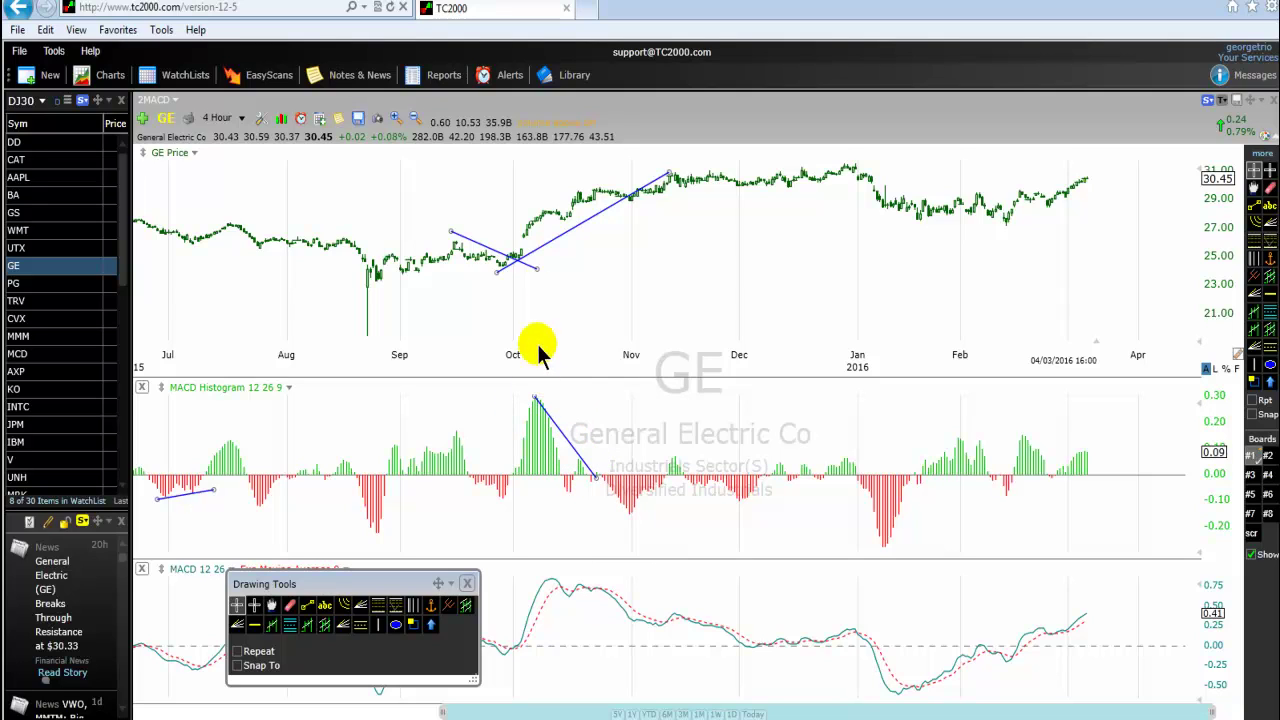
{"action": "left_click_drag", "start_coordinate": [583, 446], "coordinate": [580, 440]}
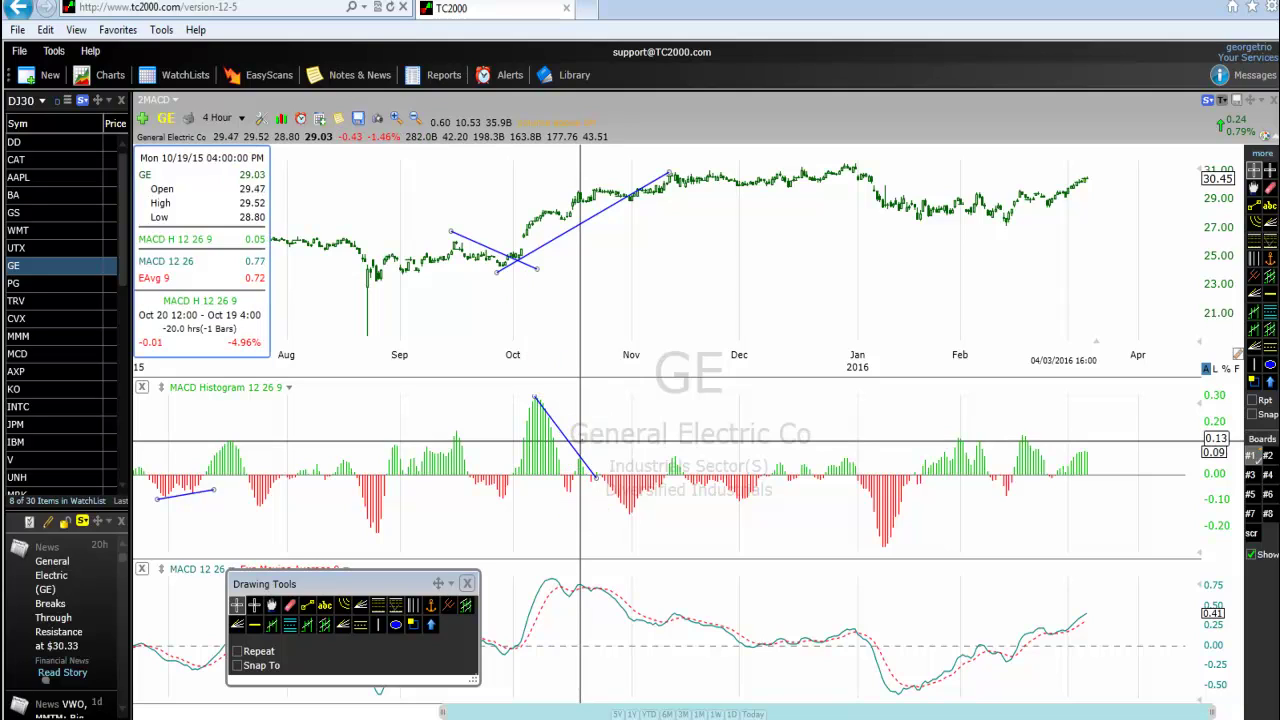
{"action": "left_click_drag", "start_coordinate": [580, 440], "coordinate": [580, 440]}
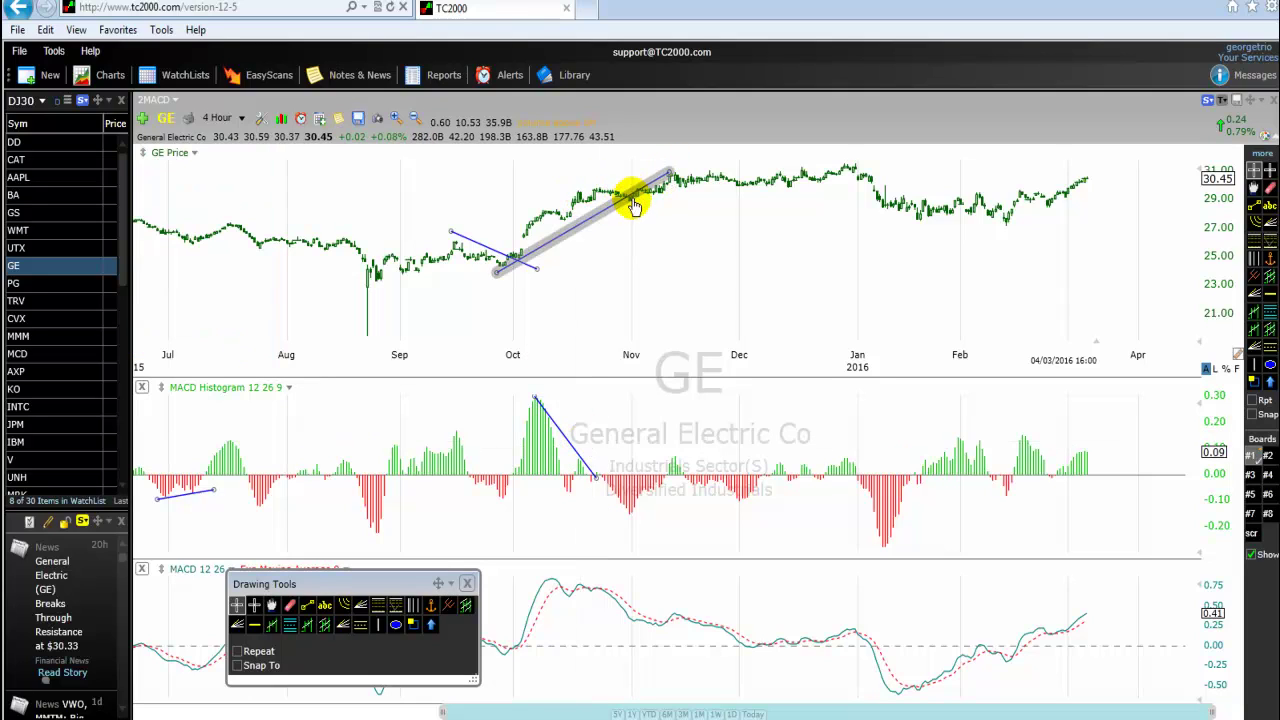
{"action": "left_click_drag", "start_coordinate": [666, 174], "coordinate": [675, 182]}
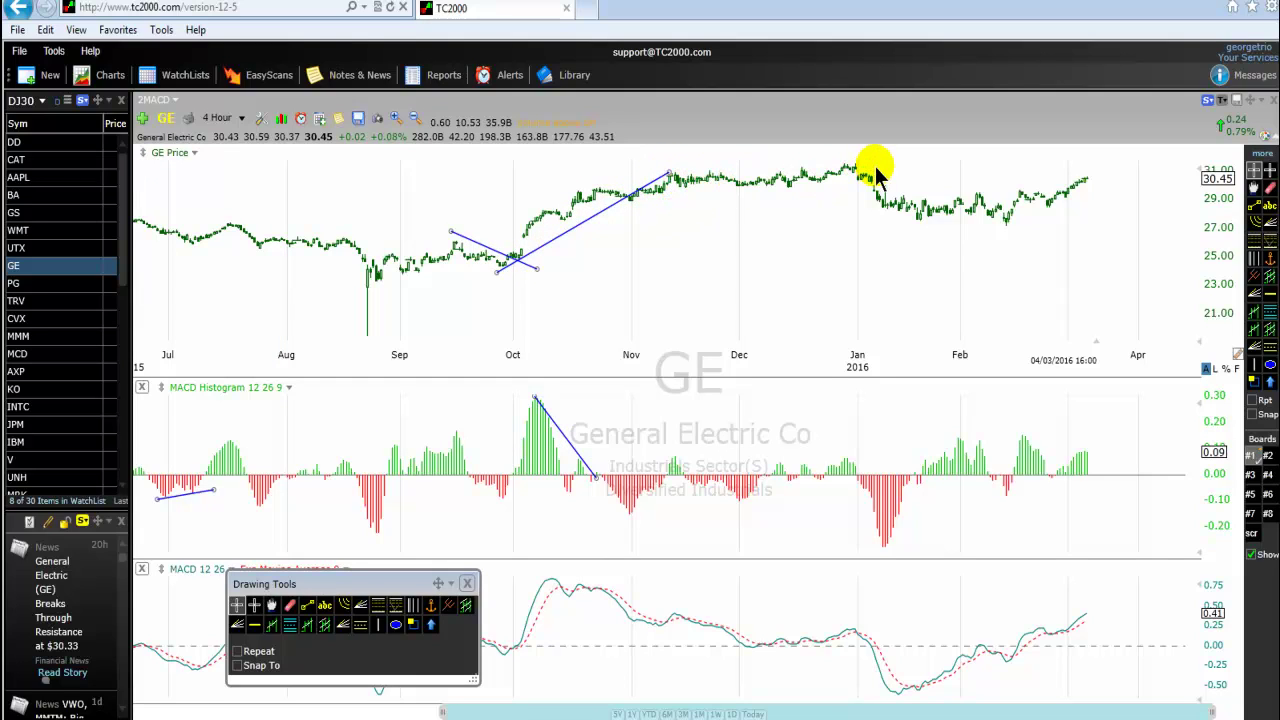
{"action": "left_click", "coordinate": [537, 404]}
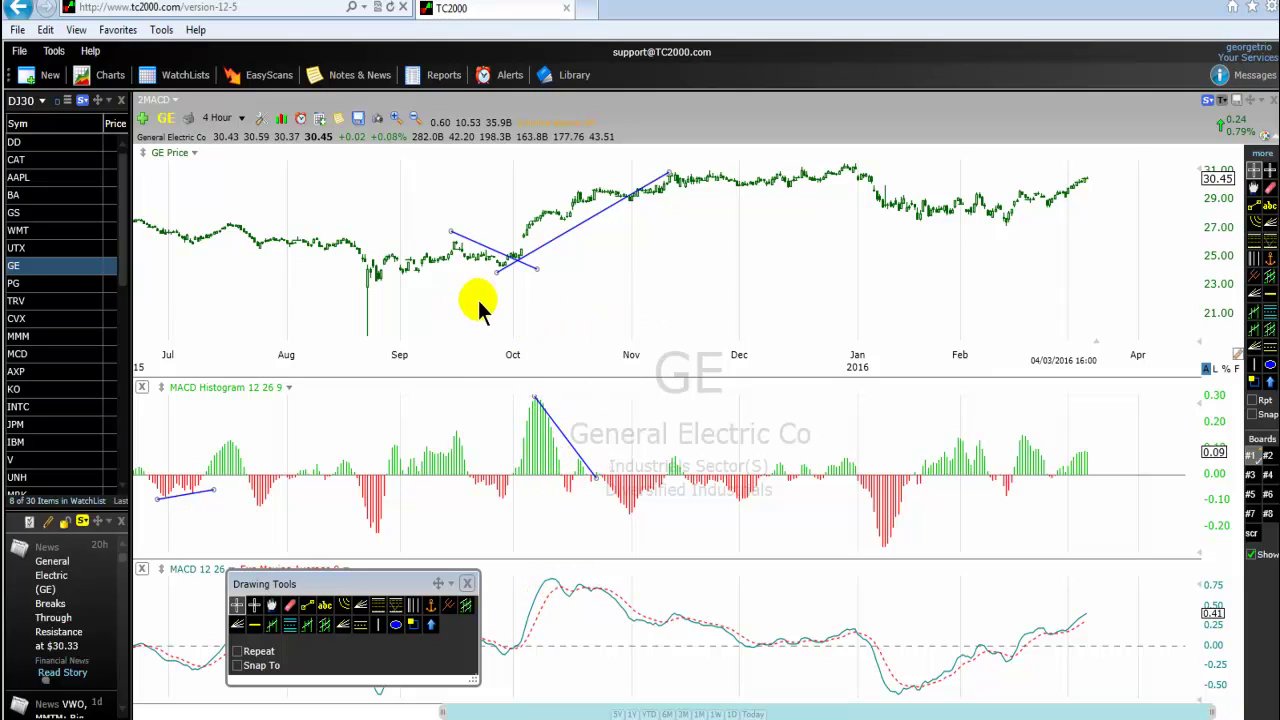
Step: Move the Drawing Tools palette aside and draw a falling trend line on the GE price from late June to mid-July
{"action": "scroll", "coordinate": [497, 306], "scroll_direction": "down", "scroll_amount": 3}
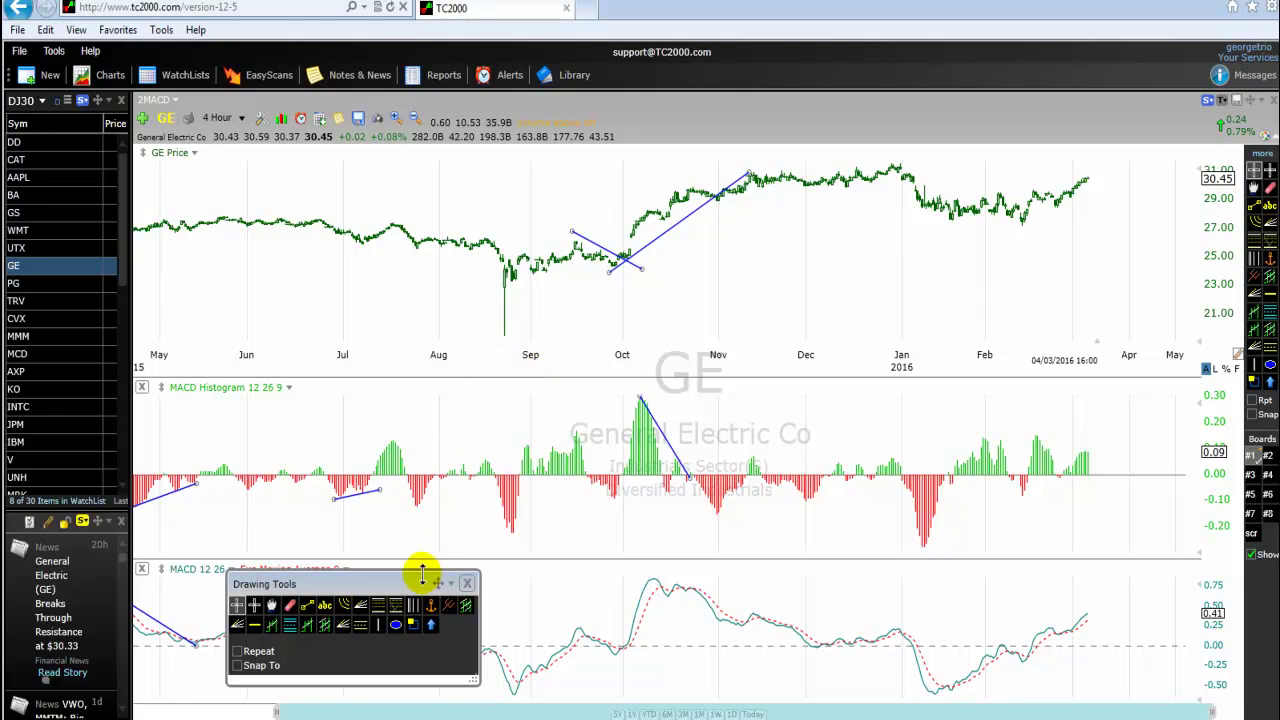
{"action": "mouse_move", "coordinate": [366, 580]}
{"action": "left_mouse_down"}
{"action": "mouse_move", "coordinate": [1236, 617]}
{"action": "mouse_move", "coordinate": [1181, 624]}
{"action": "mouse_move", "coordinate": [1194, 663]}
{"action": "mouse_move", "coordinate": [1168, 657]}
{"action": "left_mouse_up"}
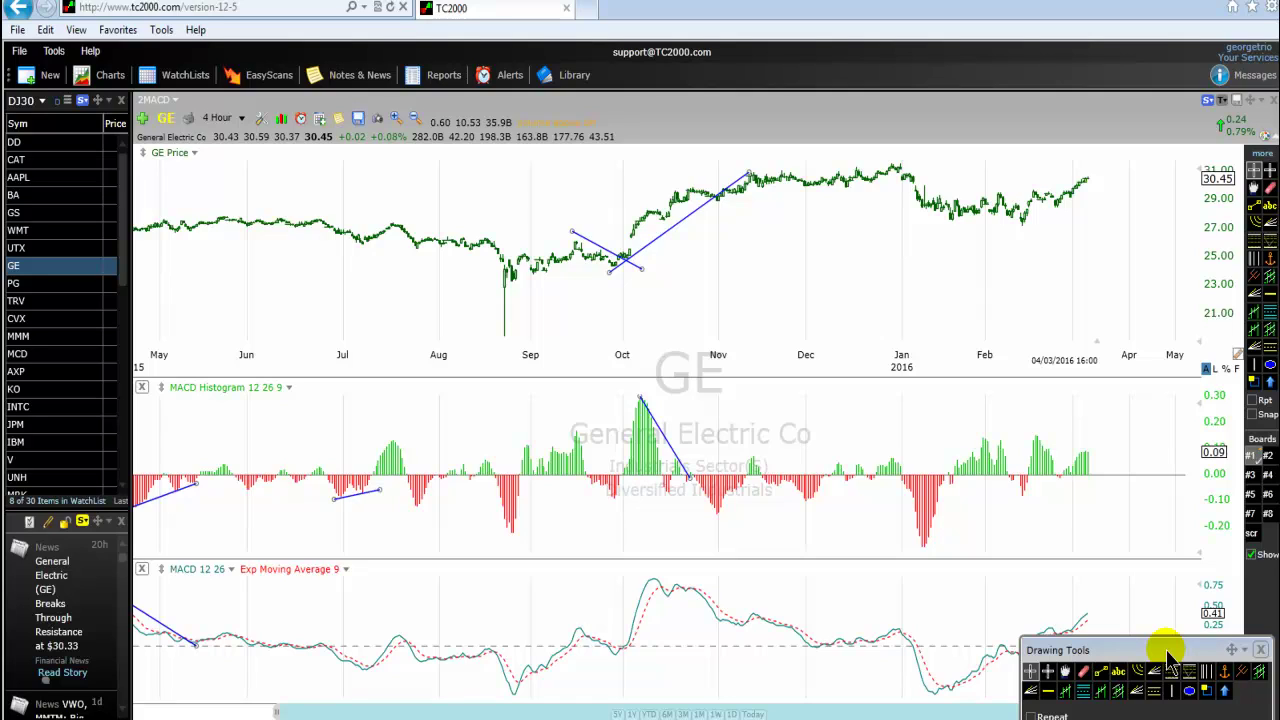
{"action": "left_click", "coordinate": [343, 505]}
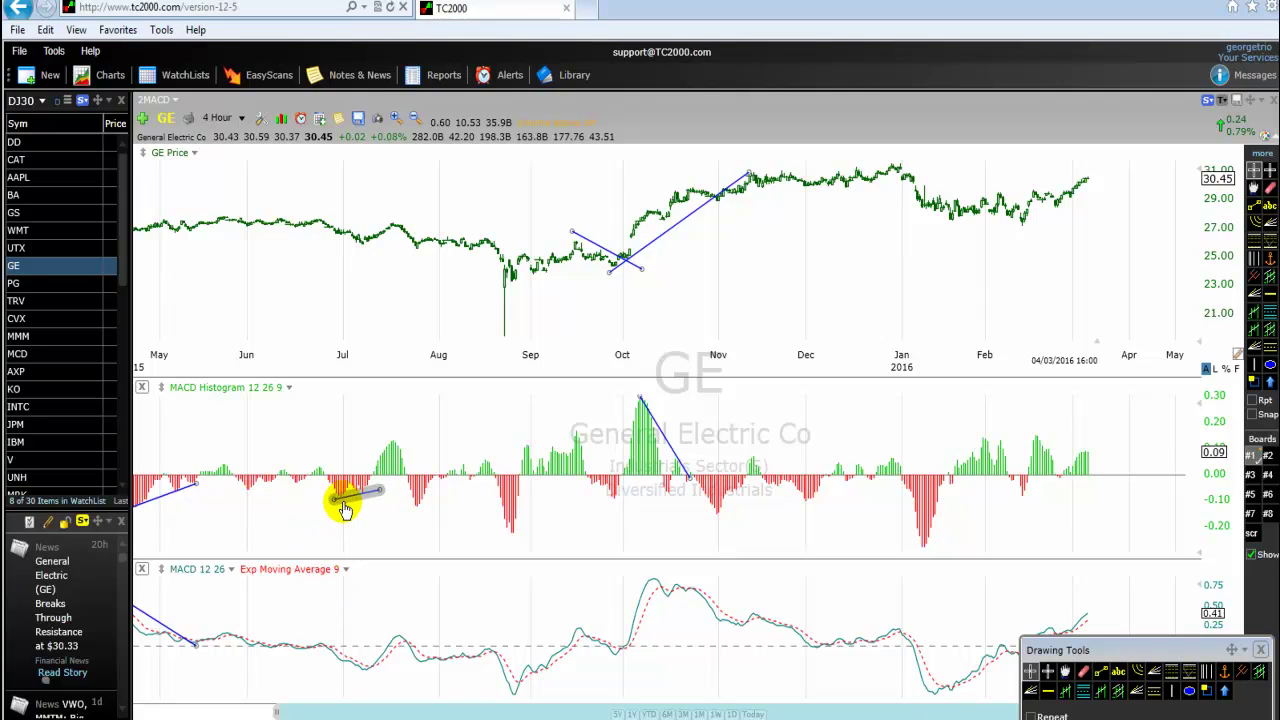
{"action": "mouse_move", "coordinate": [365, 500]}
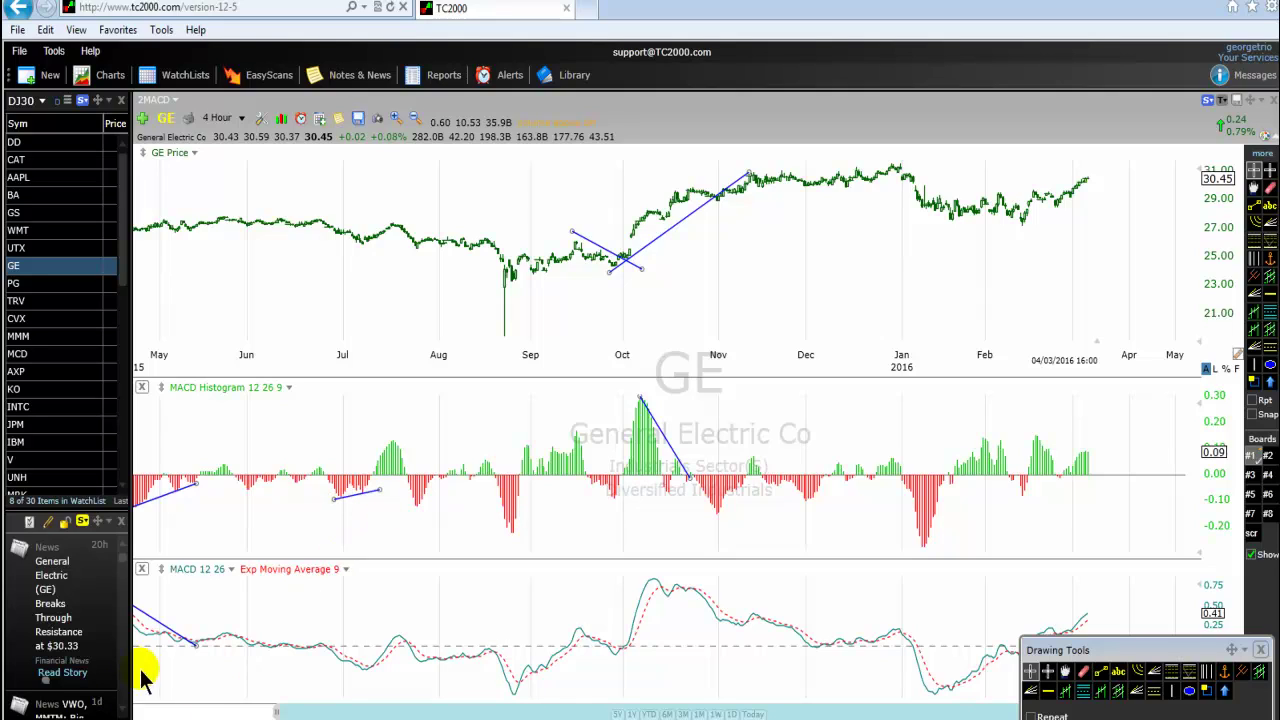
{"action": "left_click", "coordinate": [1102, 672]}
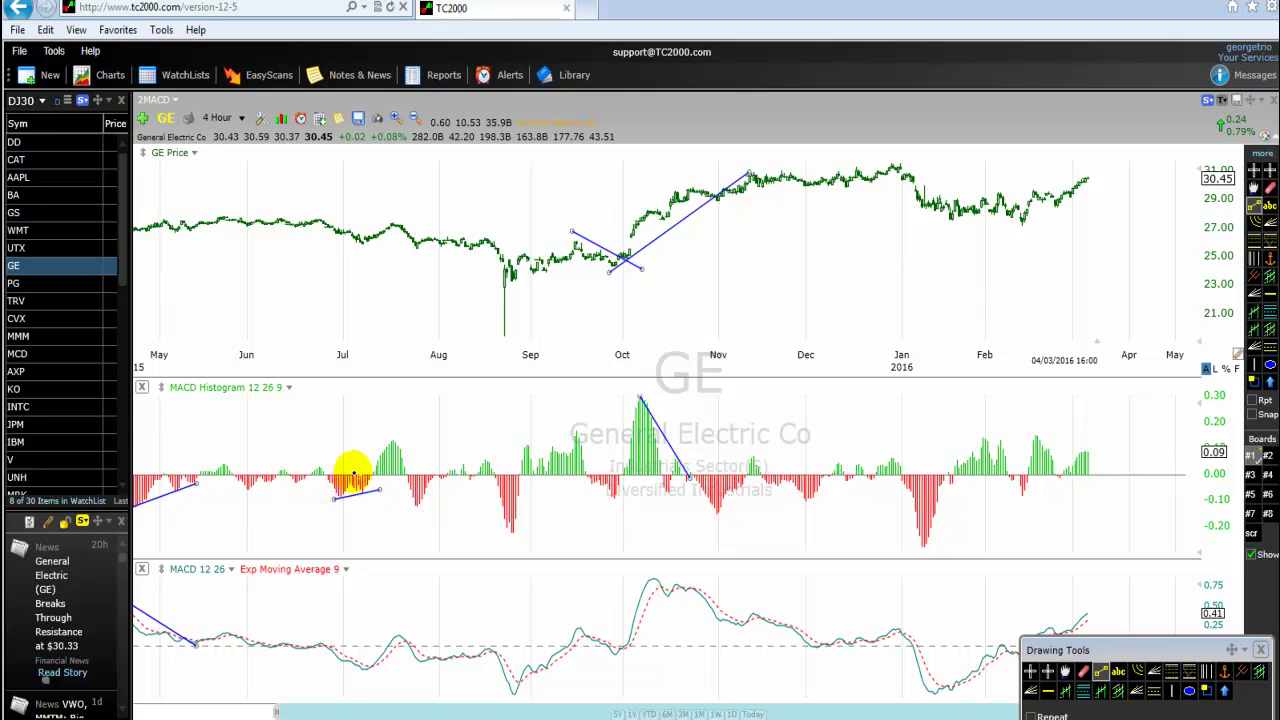
{"action": "mouse_move", "coordinate": [313, 214]}
{"action": "left_mouse_down"}
{"action": "mouse_move", "coordinate": [366, 223]}
{"action": "mouse_move", "coordinate": [394, 255]}
{"action": "left_mouse_up"}
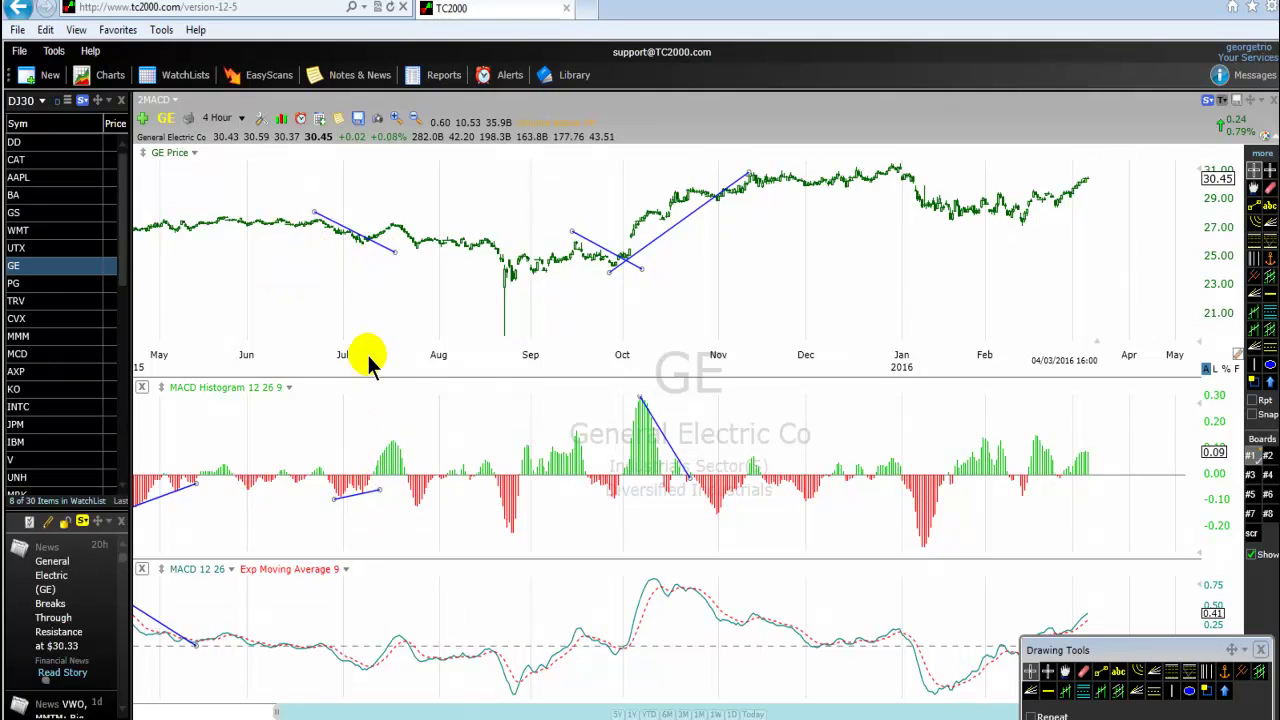
Step: Move the Drawing Tools palette clear and mark the highest MACD Histogram peak in late March with a green ellipse
{"action": "scroll", "coordinate": [286, 309], "scroll_direction": "down", "scroll_amount": 2}
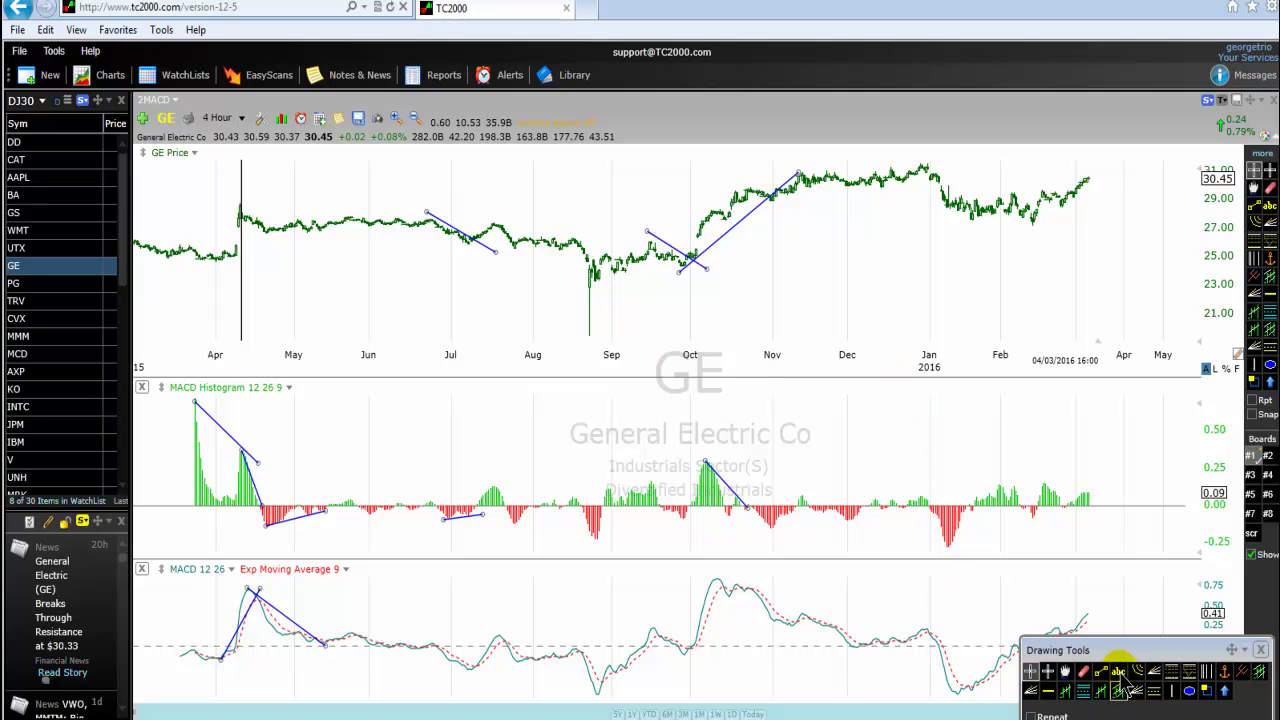
{"action": "left_click_drag", "start_coordinate": [1118, 648], "coordinate": [743, 683]}
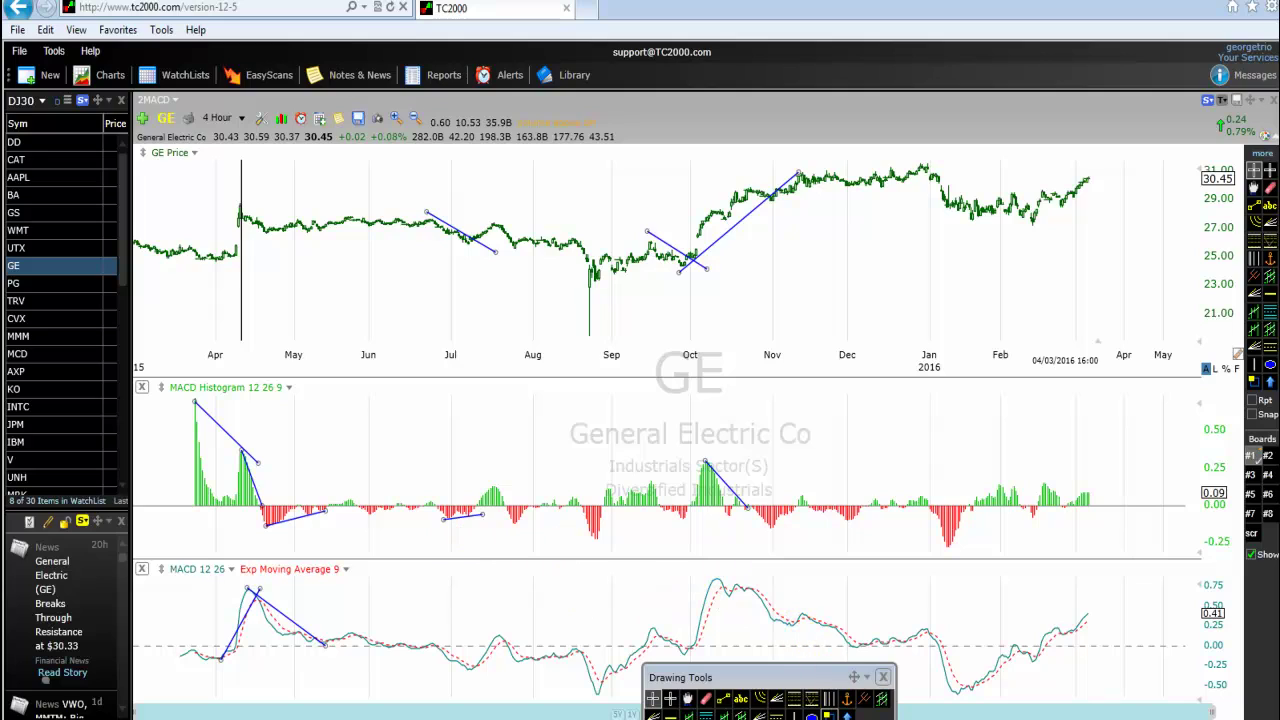
{"action": "mouse_move", "coordinate": [212, 405]}
{"action": "left_mouse_down"}
{"action": "mouse_move", "coordinate": [176, 422]}
{"action": "mouse_move", "coordinate": [203, 400]}
{"action": "left_mouse_up"}
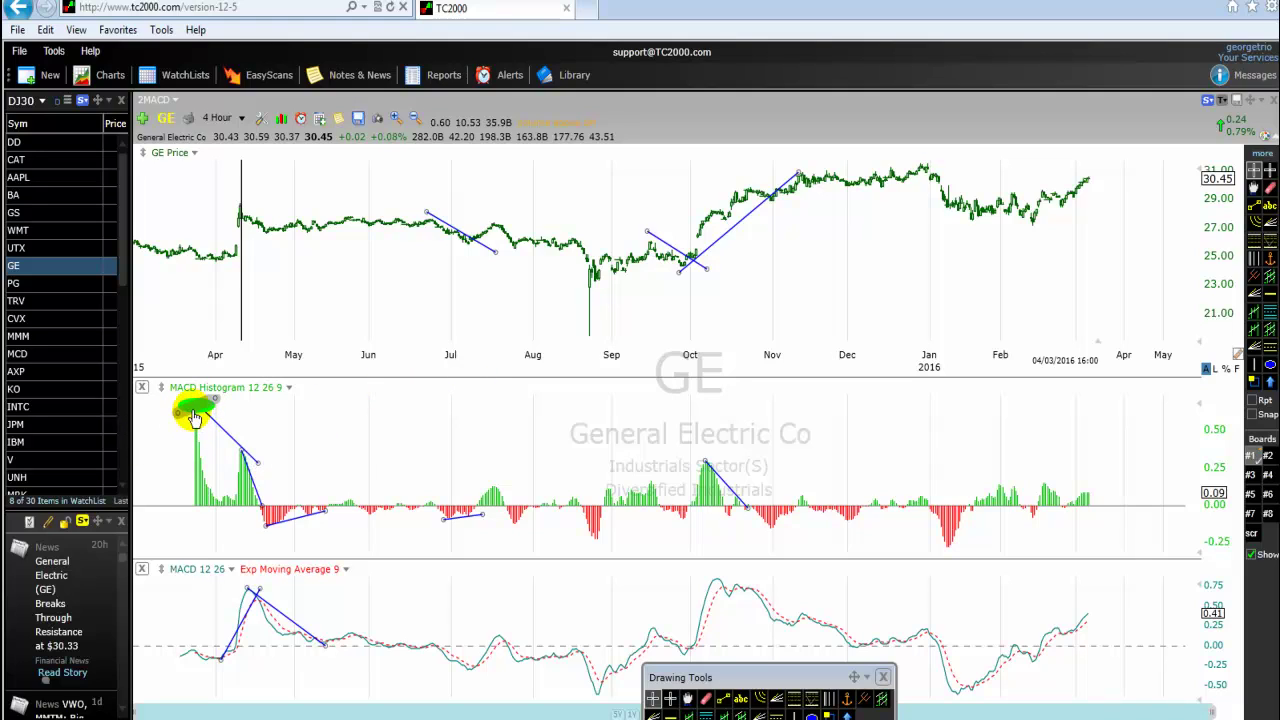
{"action": "mouse_move", "coordinate": [193, 418]}
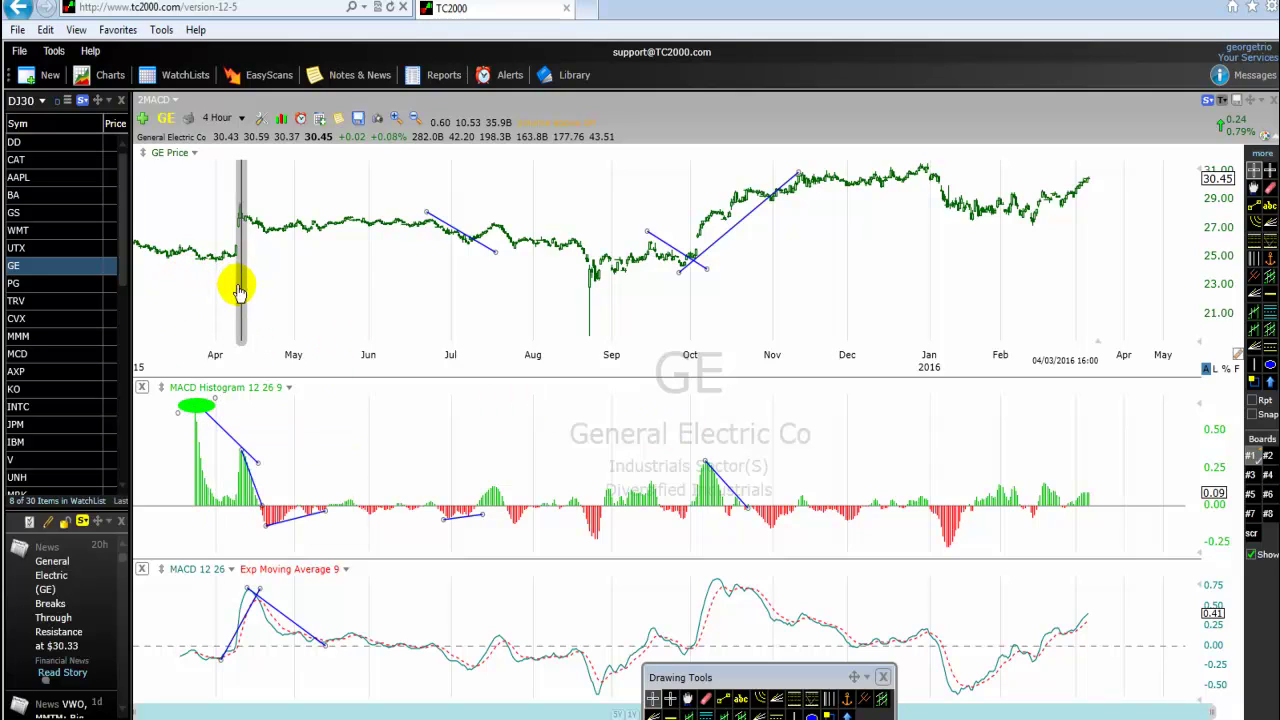
Step: Move the vertical line to the late-March histogram peak and draw a steep rising trend line along the April price spike
{"action": "left_click_drag", "start_coordinate": [240, 277], "coordinate": [195, 305]}
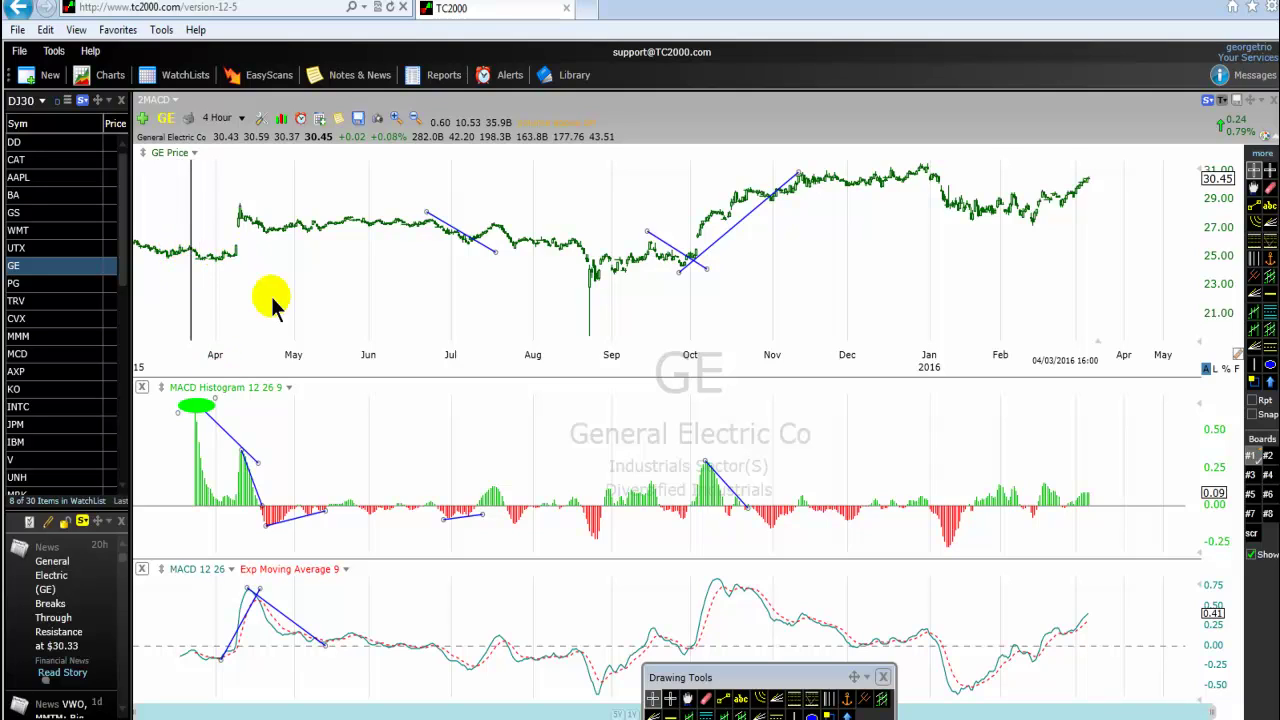
{"action": "left_click", "coordinate": [722, 698]}
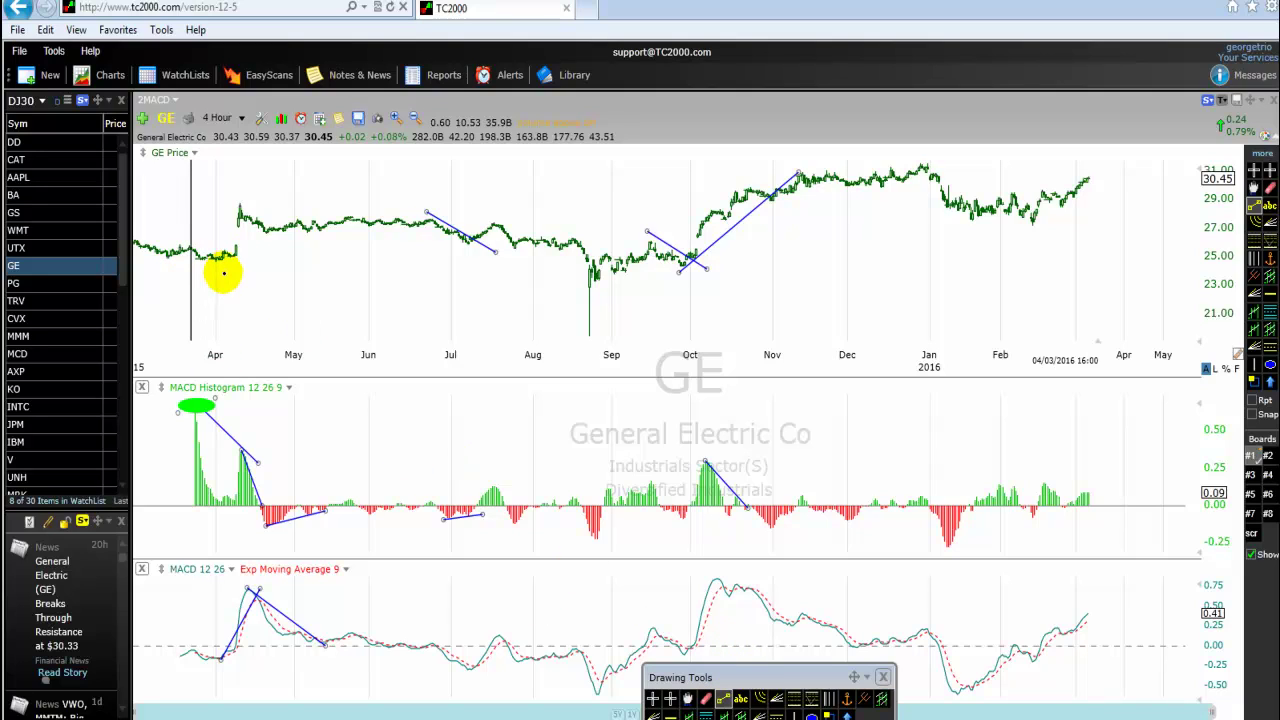
{"action": "left_click_drag", "start_coordinate": [239, 265], "coordinate": [250, 198]}
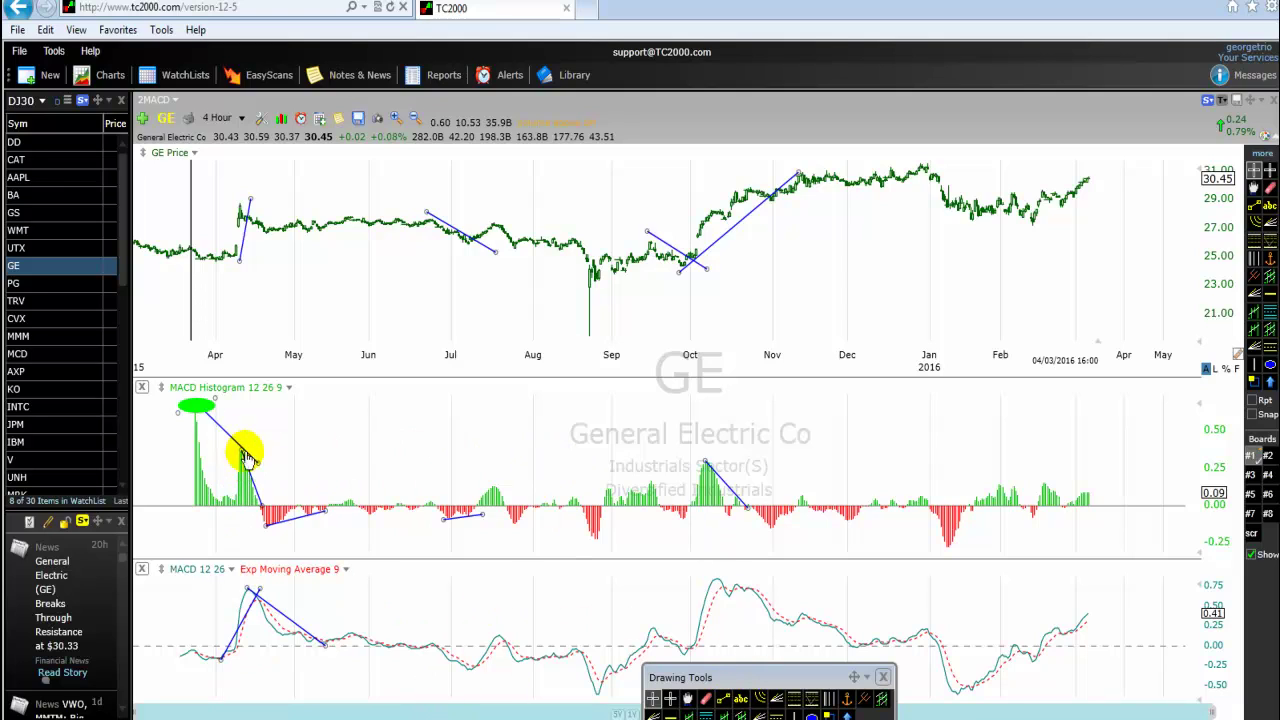
Step: Move the vertical line to the January 2016 histogram low and mark that low with a green ellipse
{"action": "left_click_drag", "start_coordinate": [188, 286], "coordinate": [948, 550]}
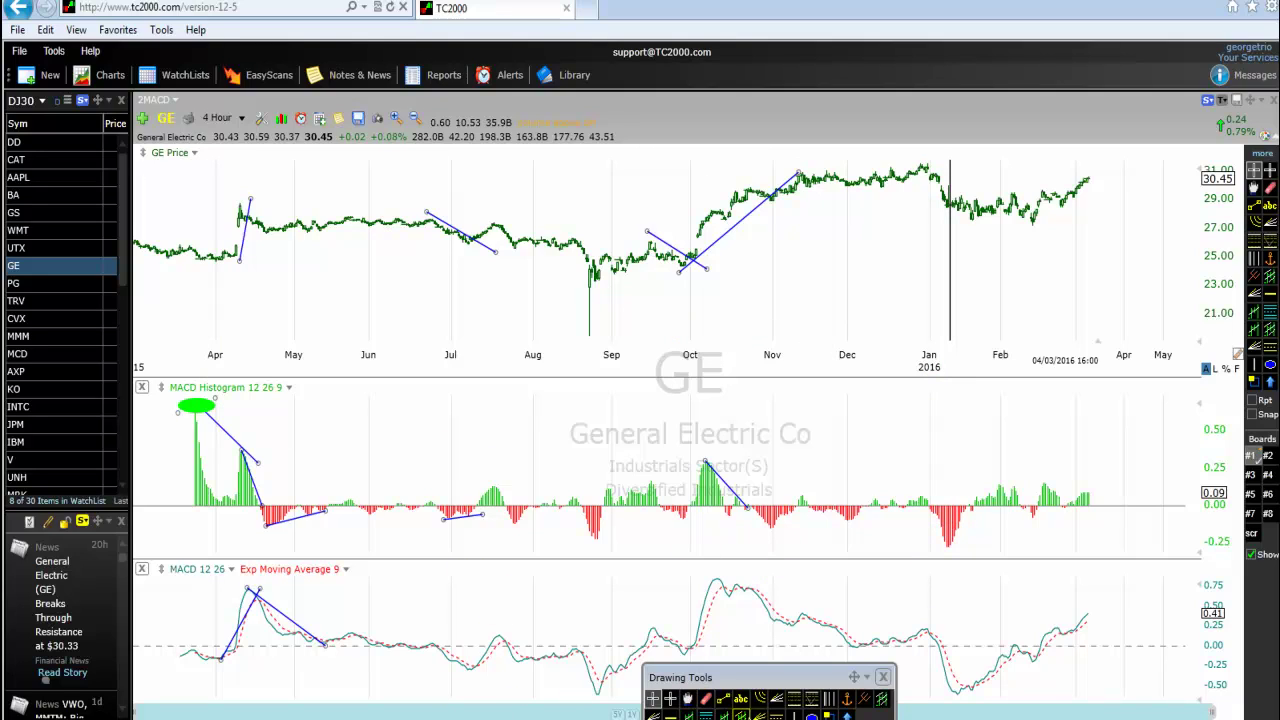
{"action": "mouse_move", "coordinate": [945, 538]}
{"action": "left_mouse_down"}
{"action": "mouse_move", "coordinate": [962, 535]}
{"action": "mouse_move", "coordinate": [946, 560]}
{"action": "mouse_move", "coordinate": [931, 517]}
{"action": "mouse_move", "coordinate": [952, 556]}
{"action": "left_mouse_up"}
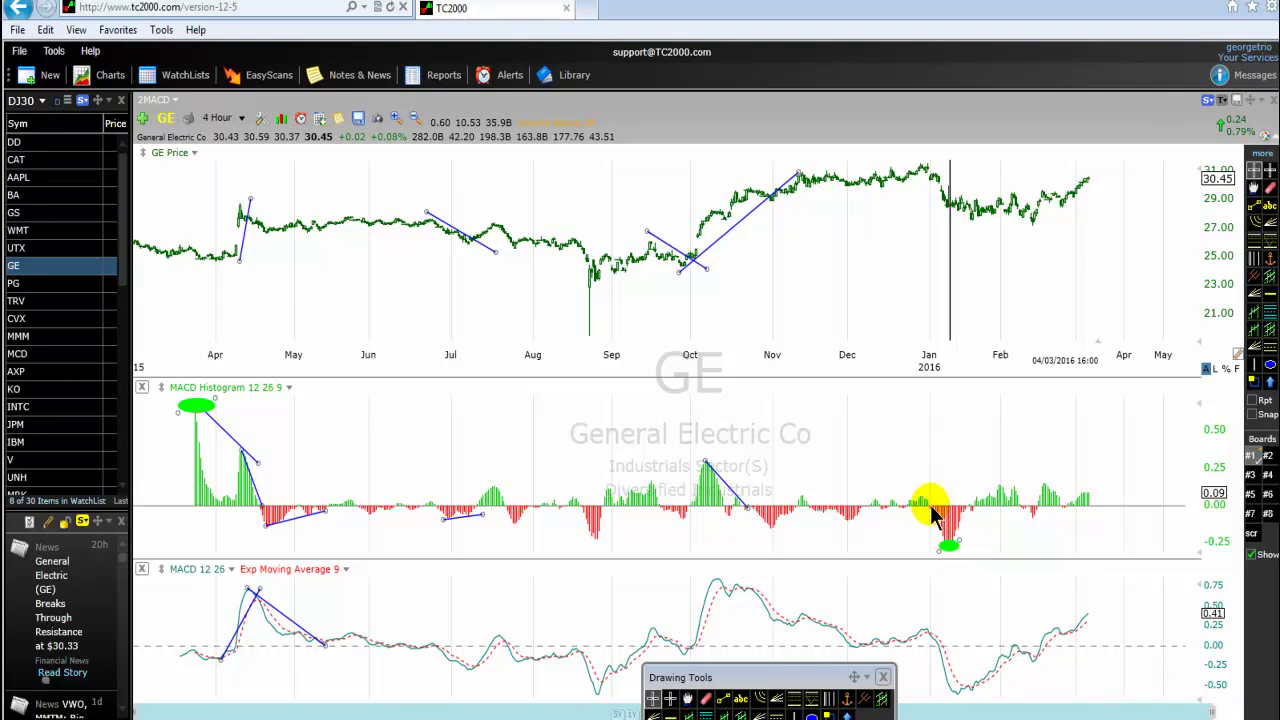
{"action": "left_click", "coordinate": [954, 550]}
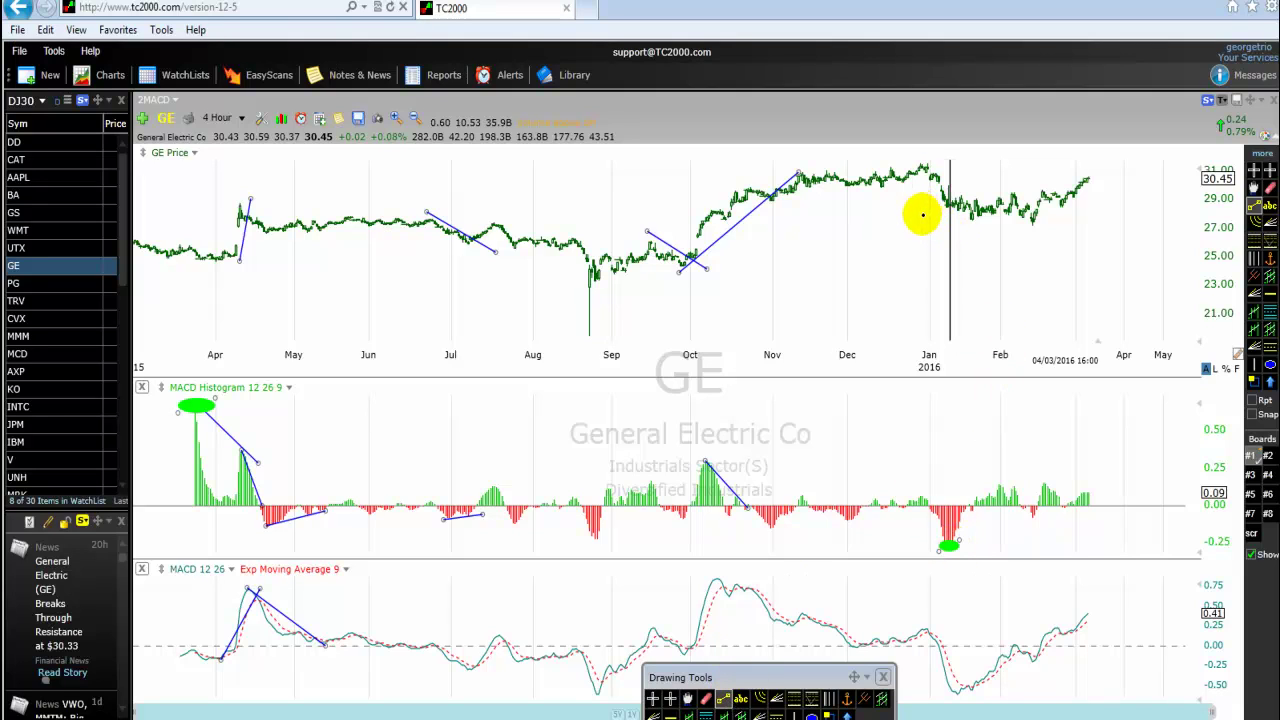
Step: Draw two nearly horizontal trend lines bounding the January to February 2016 price range, along its lows and at about 29
{"action": "left_click_drag", "start_coordinate": [923, 216], "coordinate": [1068, 214]}
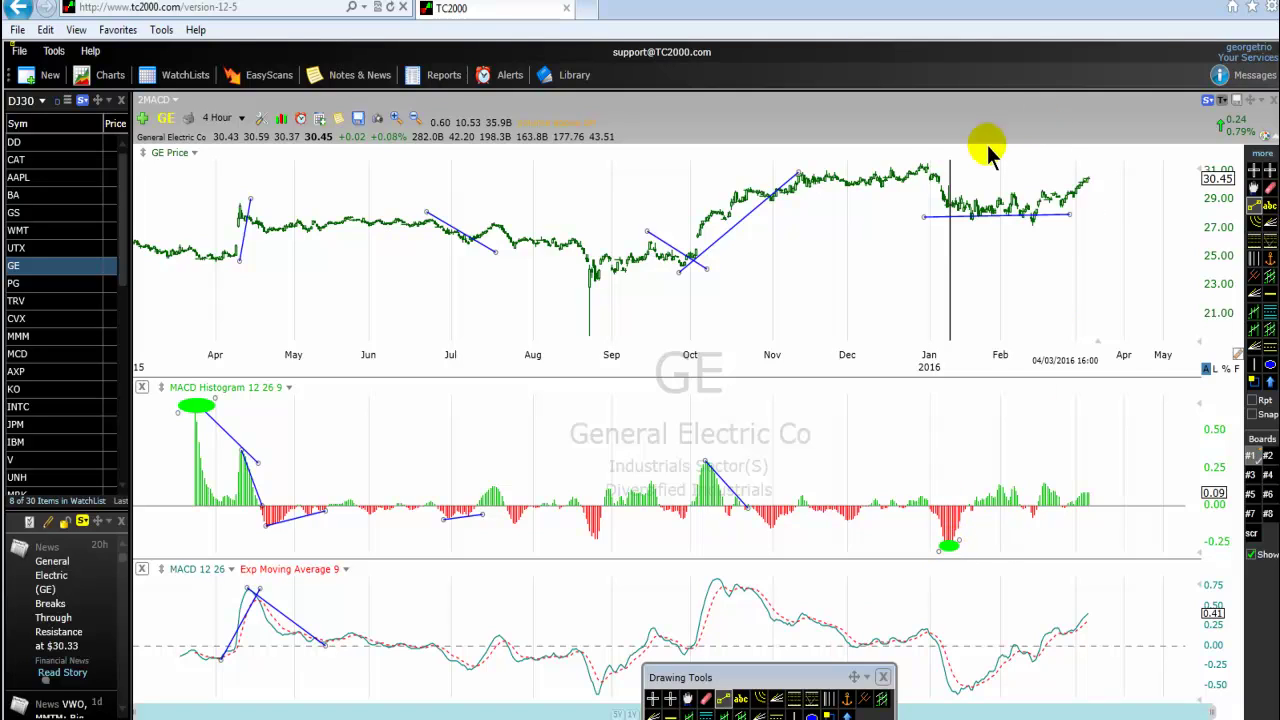
{"action": "left_click_drag", "start_coordinate": [922, 200], "coordinate": [1118, 192]}
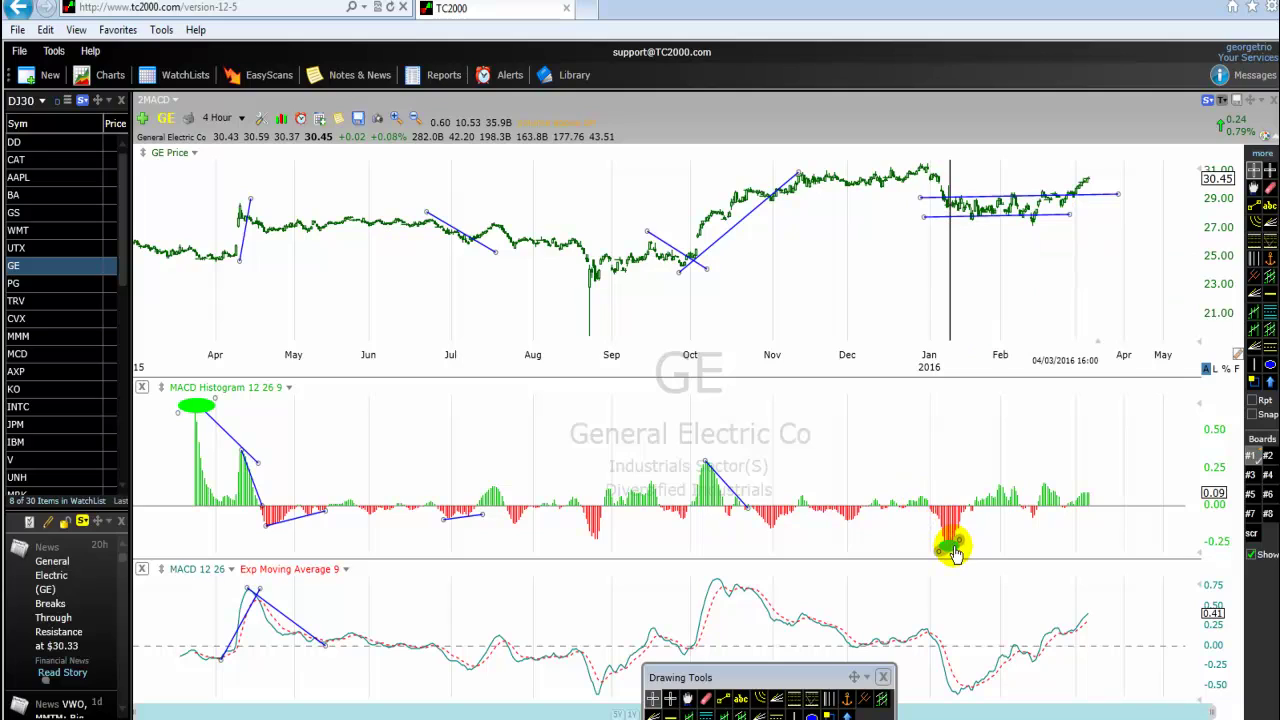
{"action": "mouse_move", "coordinate": [955, 553]}
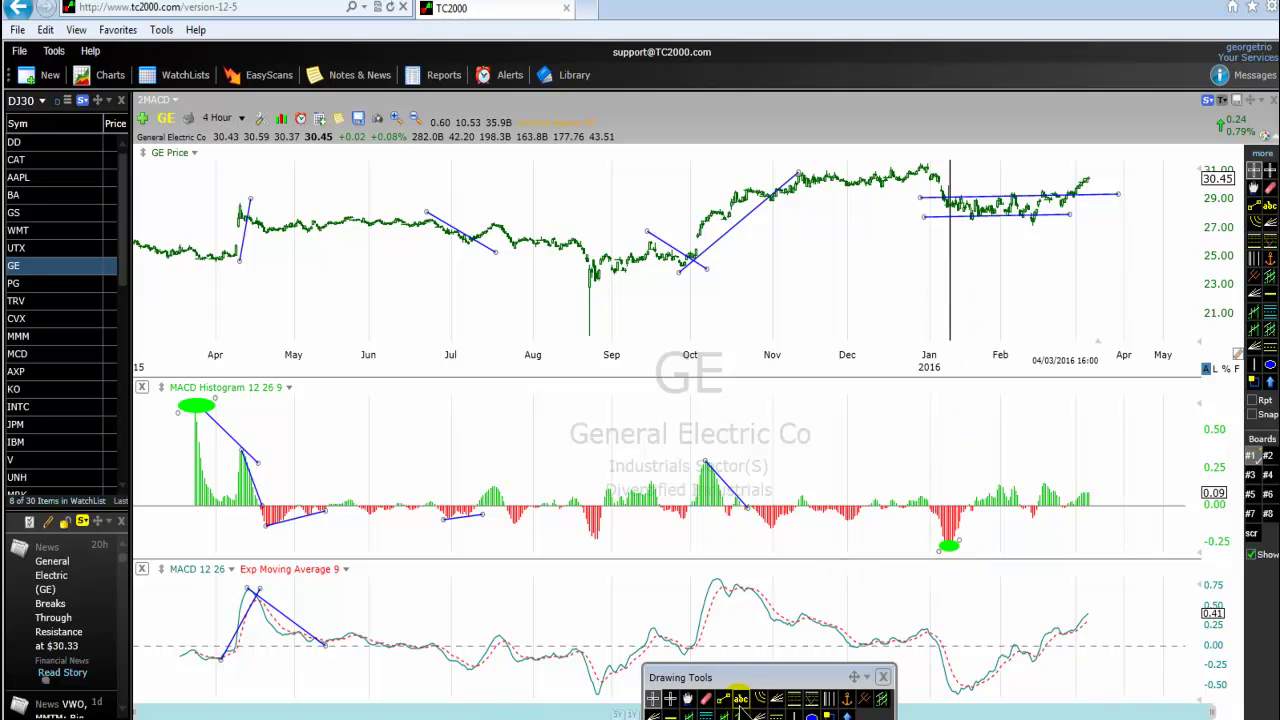
Step: Draw a nearly horizontal trend line across the late-December price high, extending from December past the latest bar
{"action": "left_click", "coordinate": [724, 699]}
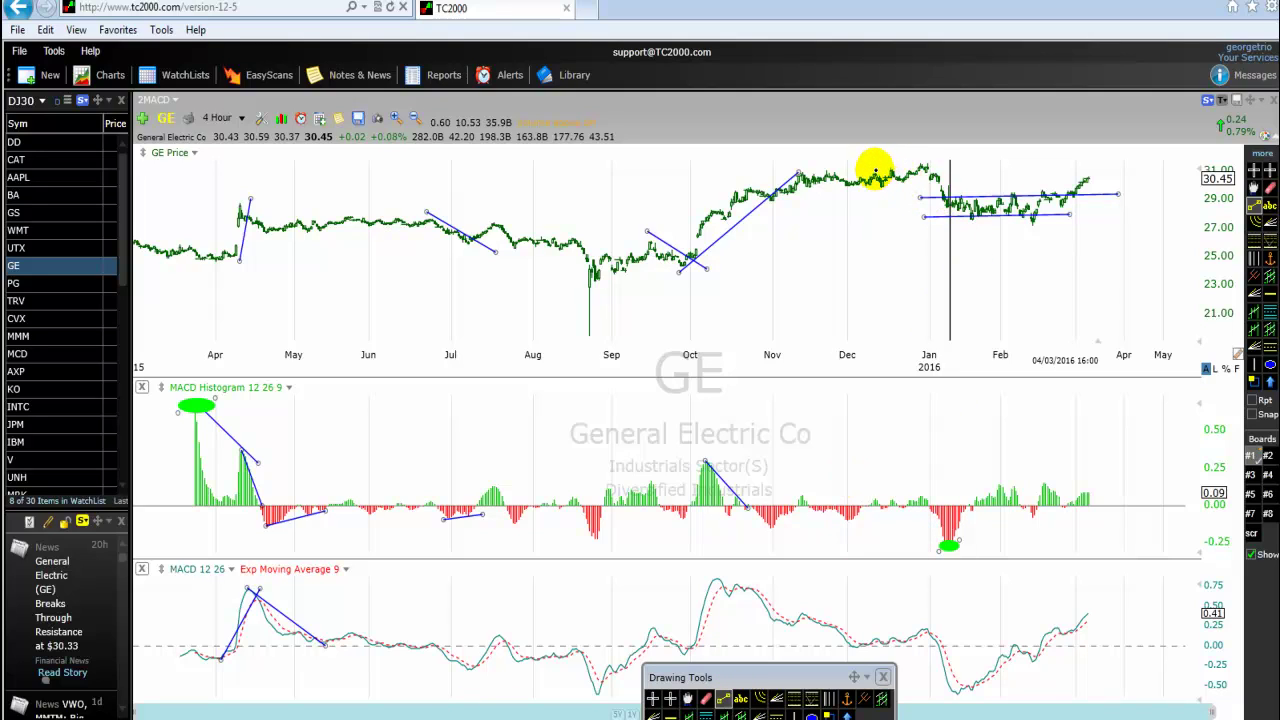
{"action": "left_click_drag", "start_coordinate": [875, 168], "coordinate": [1127, 162]}
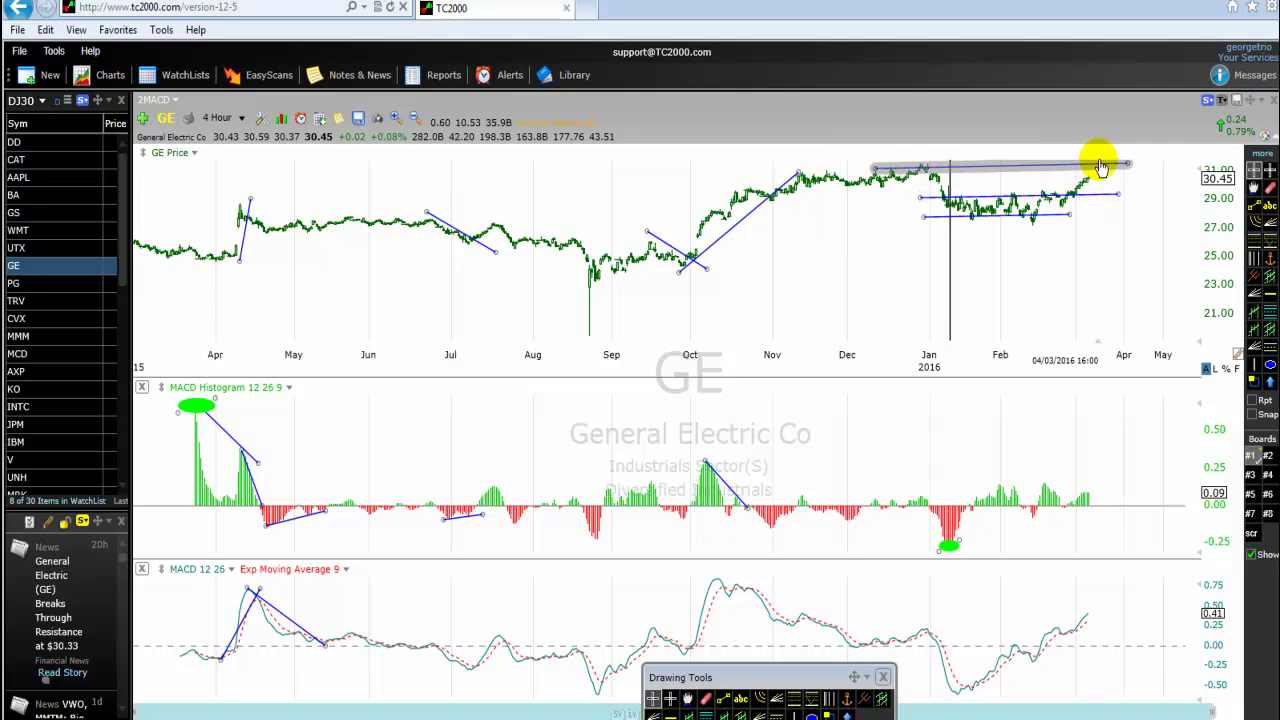
{"action": "mouse_move", "coordinate": [1100, 166]}
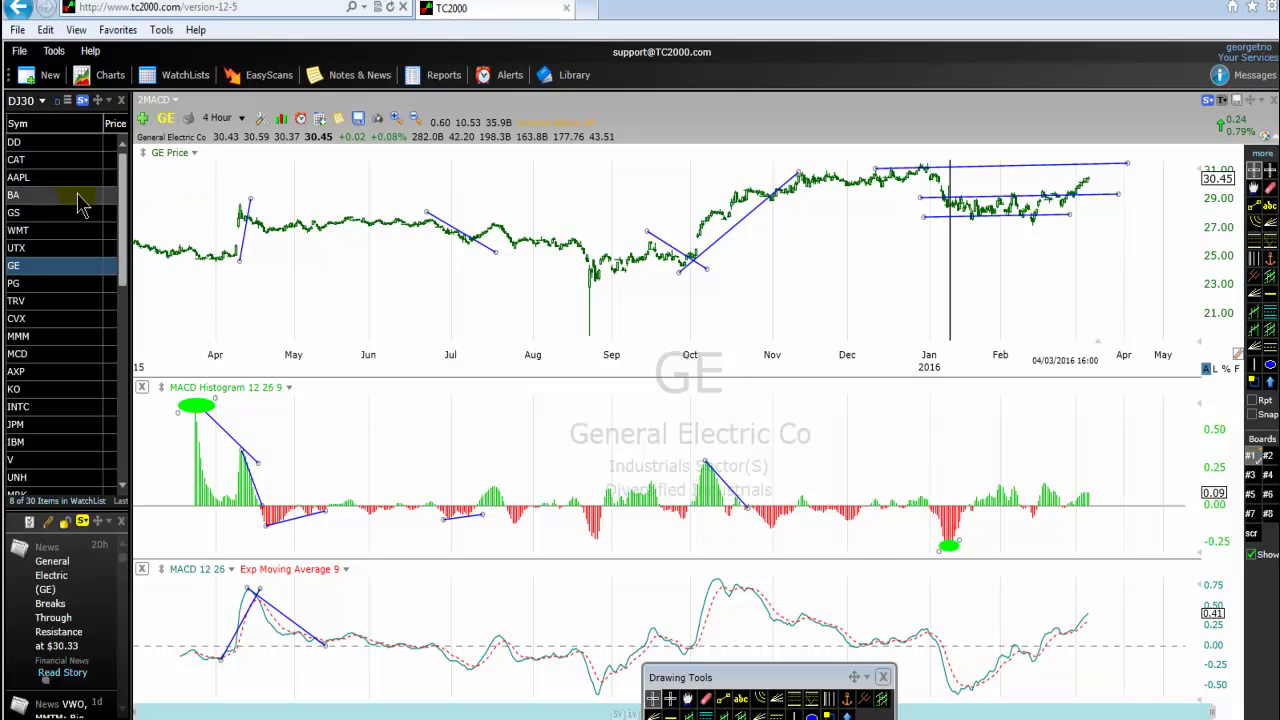
Step: Switch the GE chart to the Daily timeframe
{"action": "right_click", "coordinate": [245, 243]}
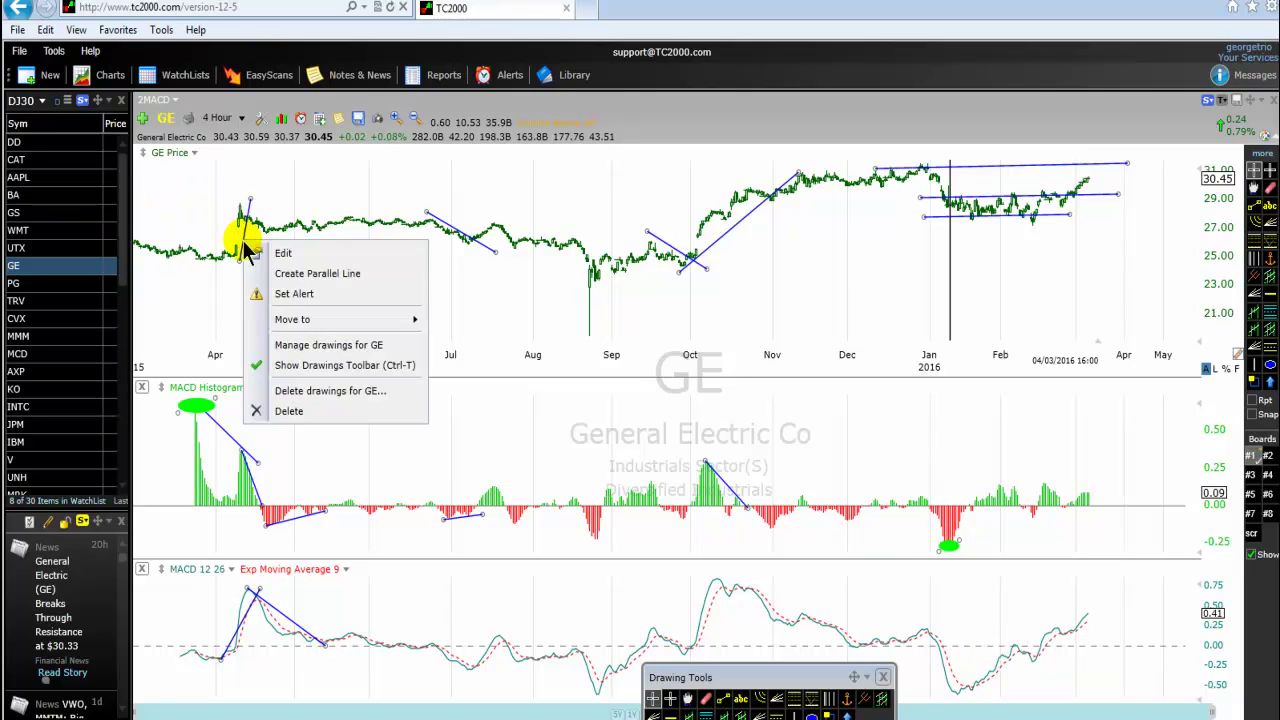
{"action": "left_click", "coordinate": [514, 262]}
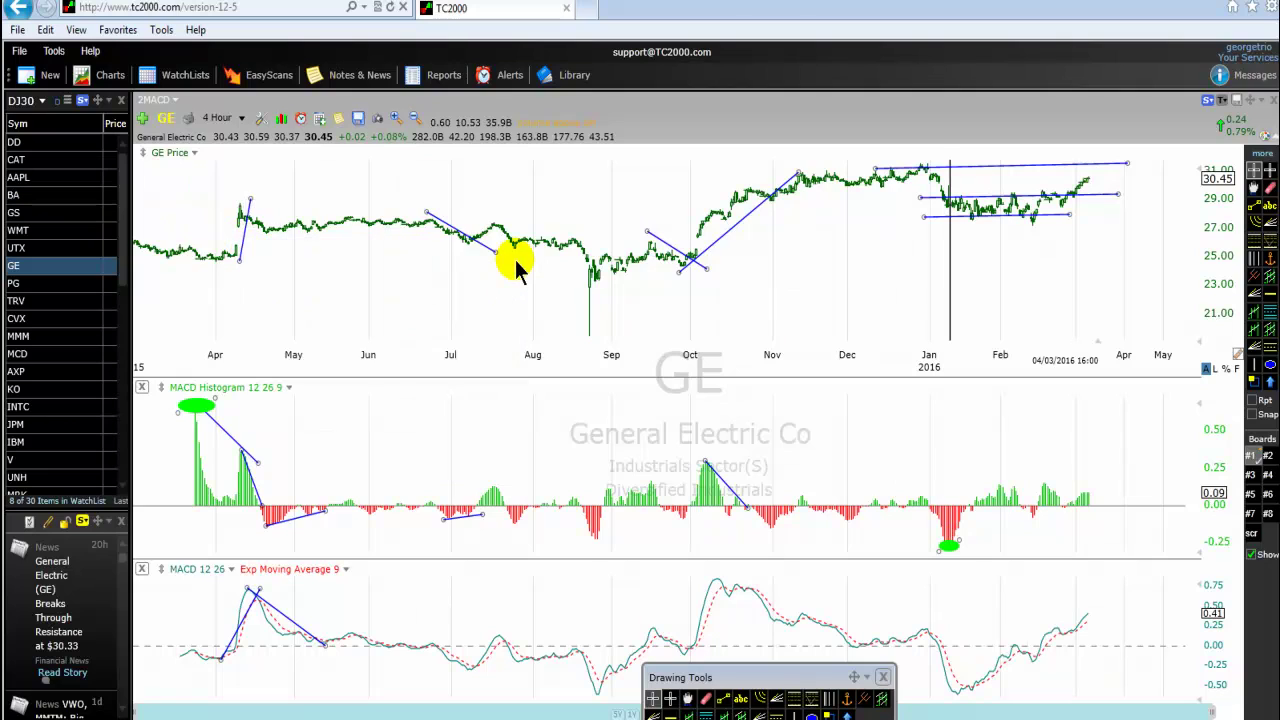
{"action": "left_click", "coordinate": [241, 119]}
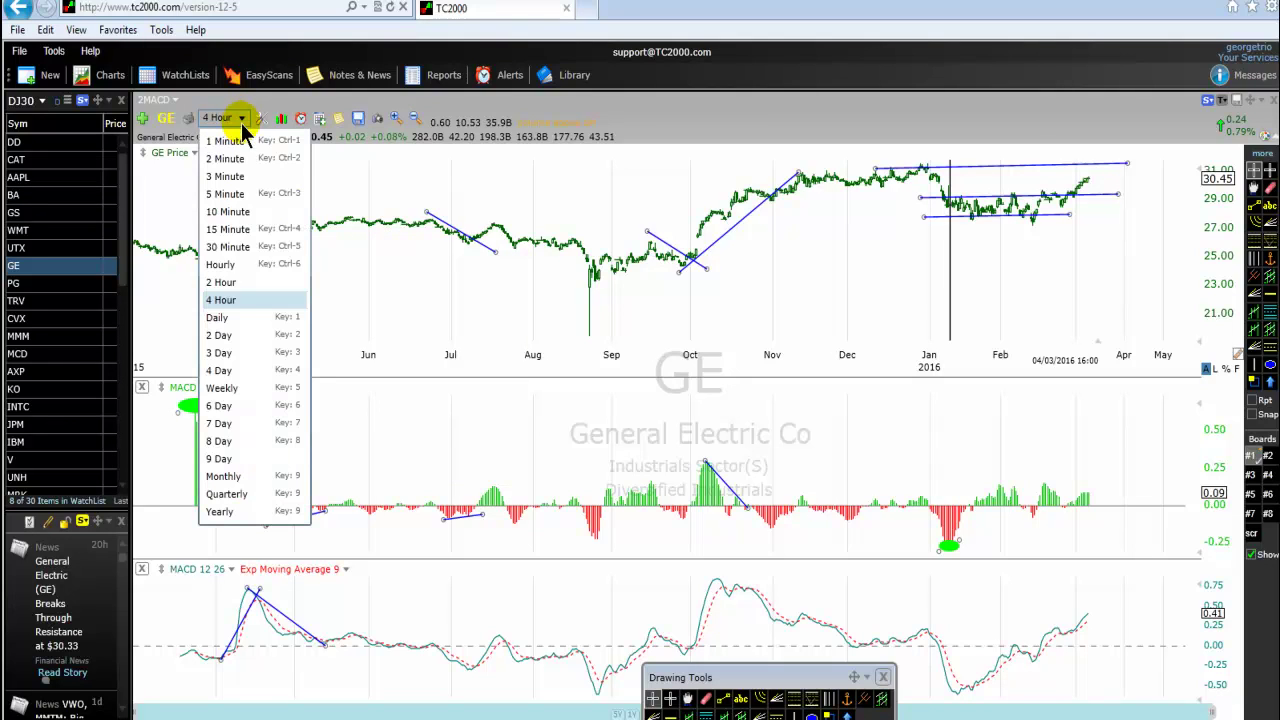
{"action": "left_click", "coordinate": [218, 318]}
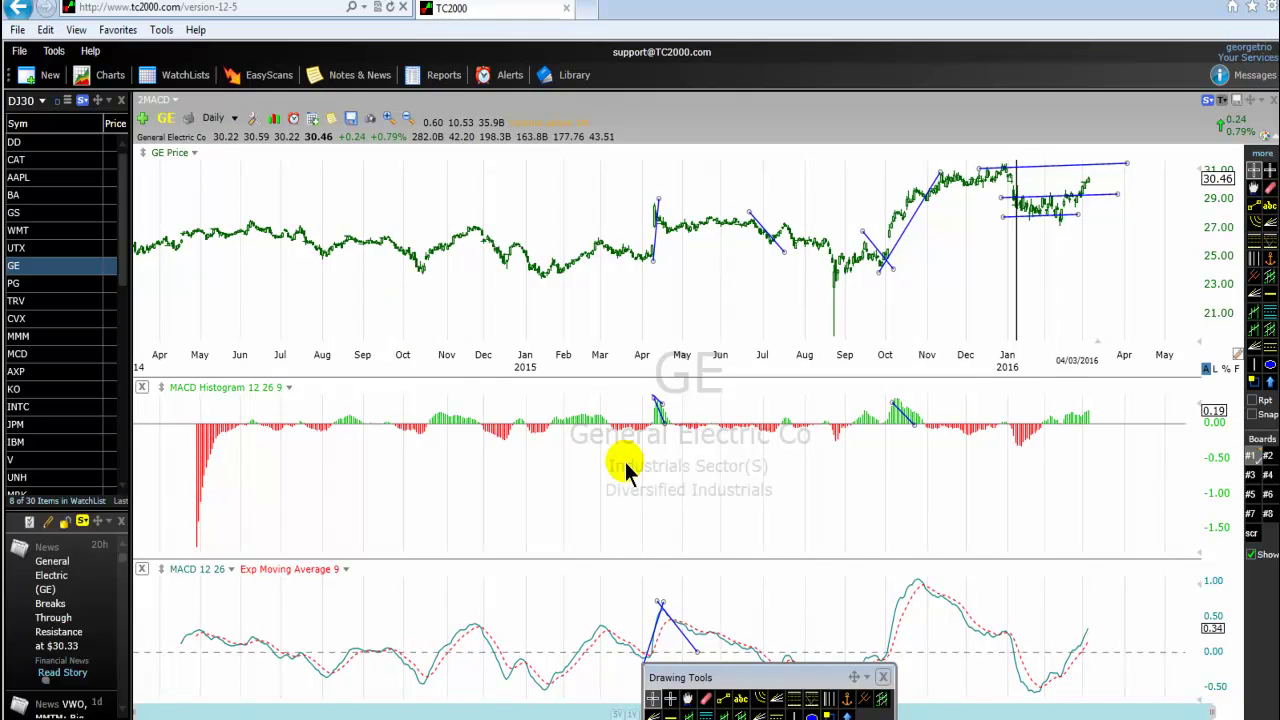
Step: Mark the April and October 2015 histogram peaks and the December 2014 and August 2015 lows with green ellipses
{"action": "scroll", "coordinate": [634, 434], "scroll_direction": "up", "scroll_amount": 3}
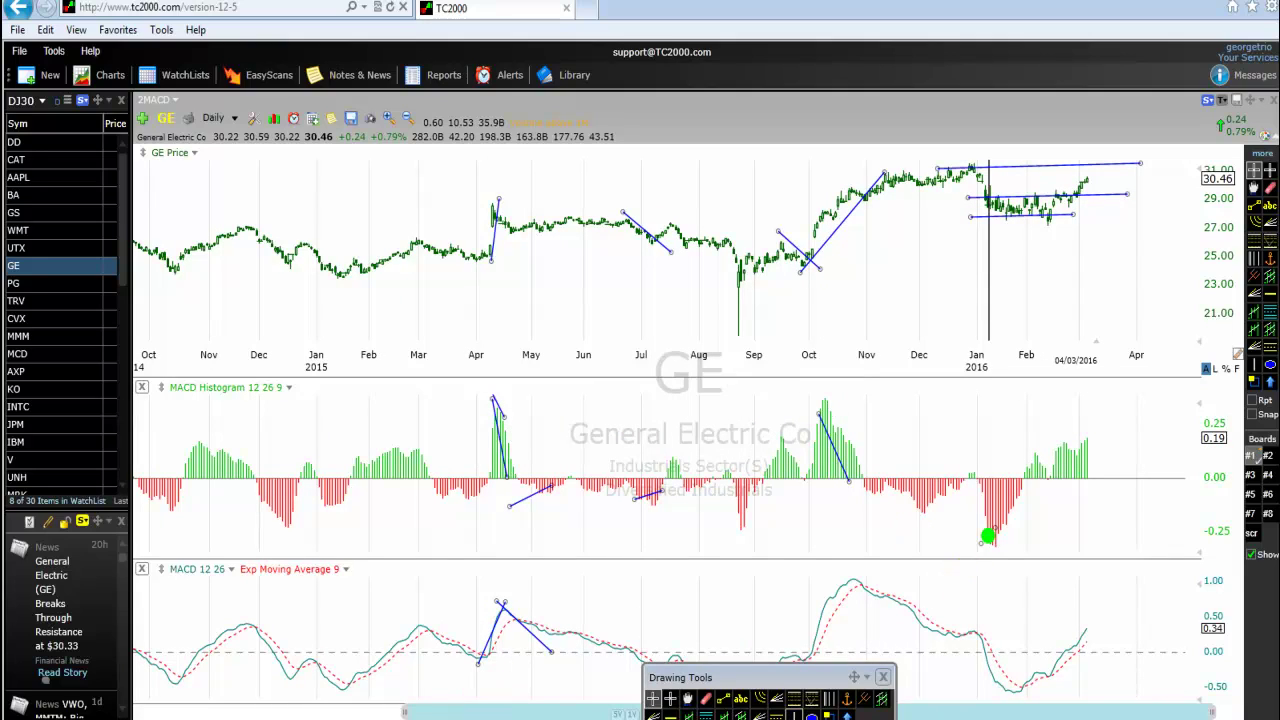
{"action": "left_click_drag", "start_coordinate": [504, 415], "coordinate": [515, 399]}
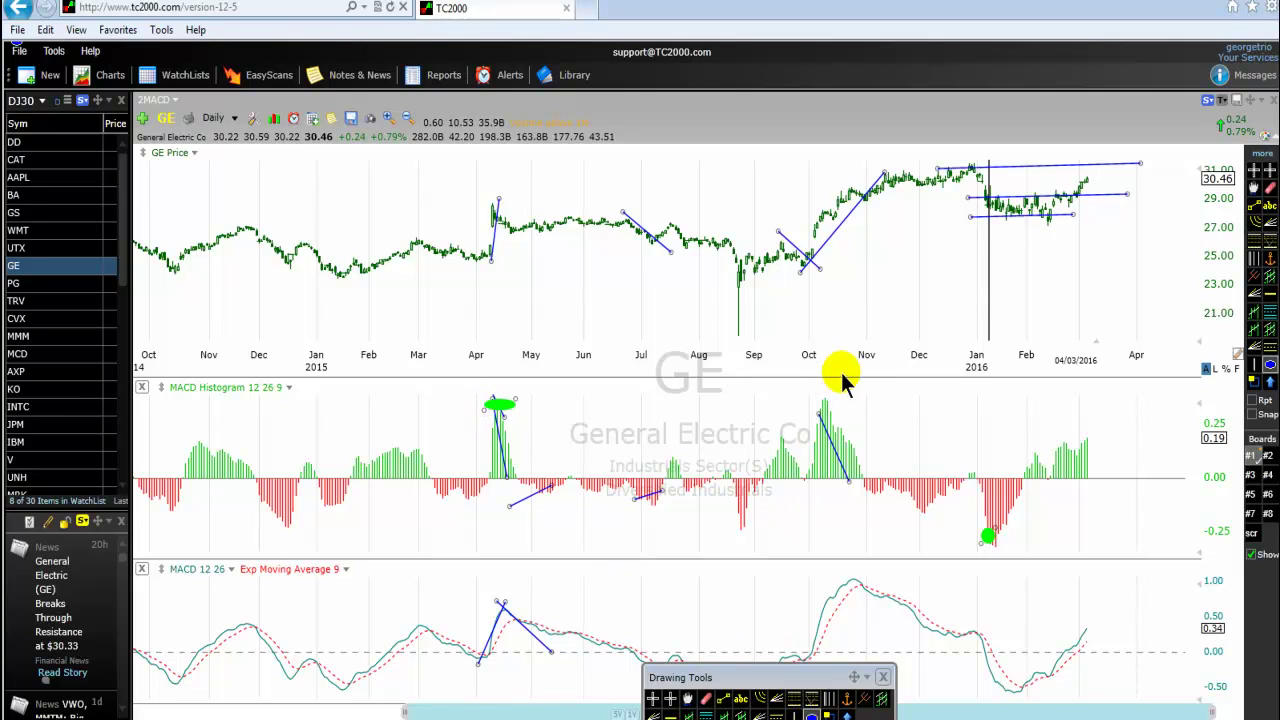
{"action": "left_click", "coordinate": [824, 403]}
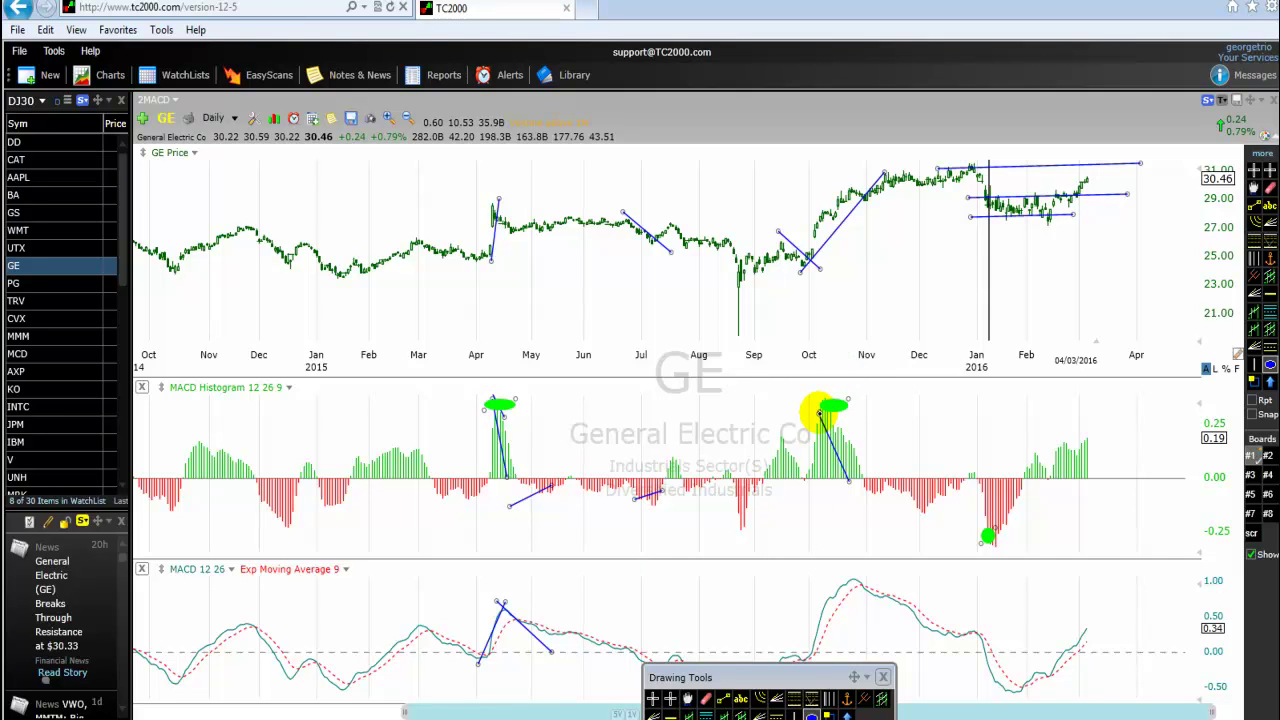
{"action": "left_click_drag", "start_coordinate": [819, 412], "coordinate": [803, 408]}
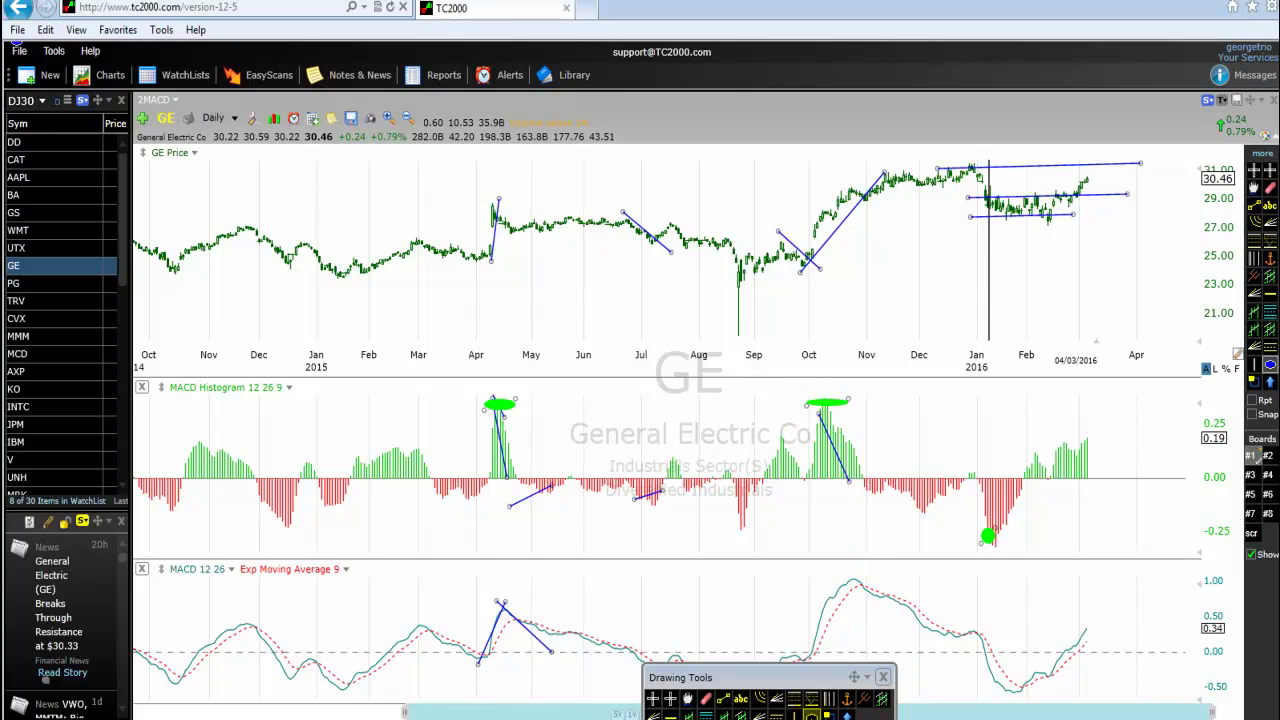
{"action": "mouse_move", "coordinate": [331, 537]}
{"action": "left_mouse_down"}
{"action": "mouse_move", "coordinate": [286, 514]}
{"action": "mouse_move", "coordinate": [303, 520]}
{"action": "mouse_move", "coordinate": [286, 547]}
{"action": "left_mouse_up"}
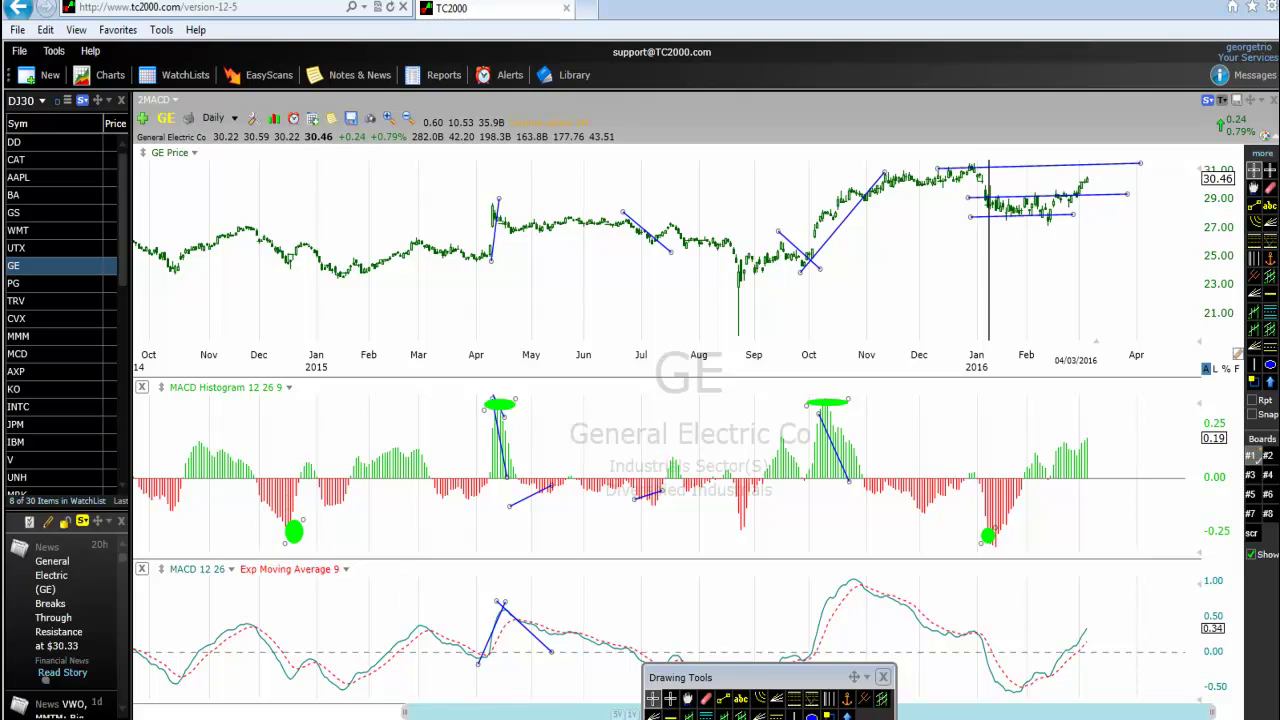
{"action": "mouse_move", "coordinate": [723, 543]}
{"action": "left_mouse_down"}
{"action": "mouse_move", "coordinate": [757, 523]}
{"action": "mouse_move", "coordinate": [717, 548]}
{"action": "left_mouse_up"}
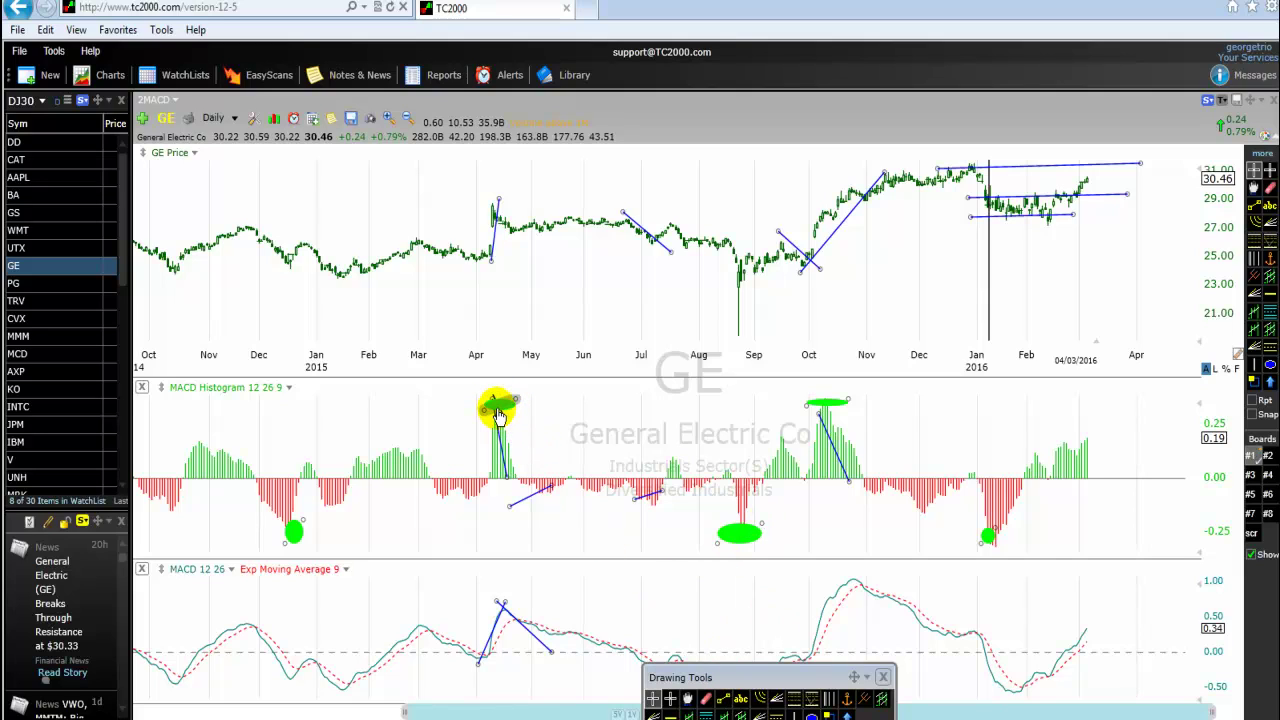
Step: Shift the April ellipse just before the histogram peak and place a horizontal line at 28.63 on the April price high
{"action": "mouse_move", "coordinate": [499, 414]}
{"action": "left_click_drag", "start_coordinate": [499, 414], "coordinate": [468, 412]}
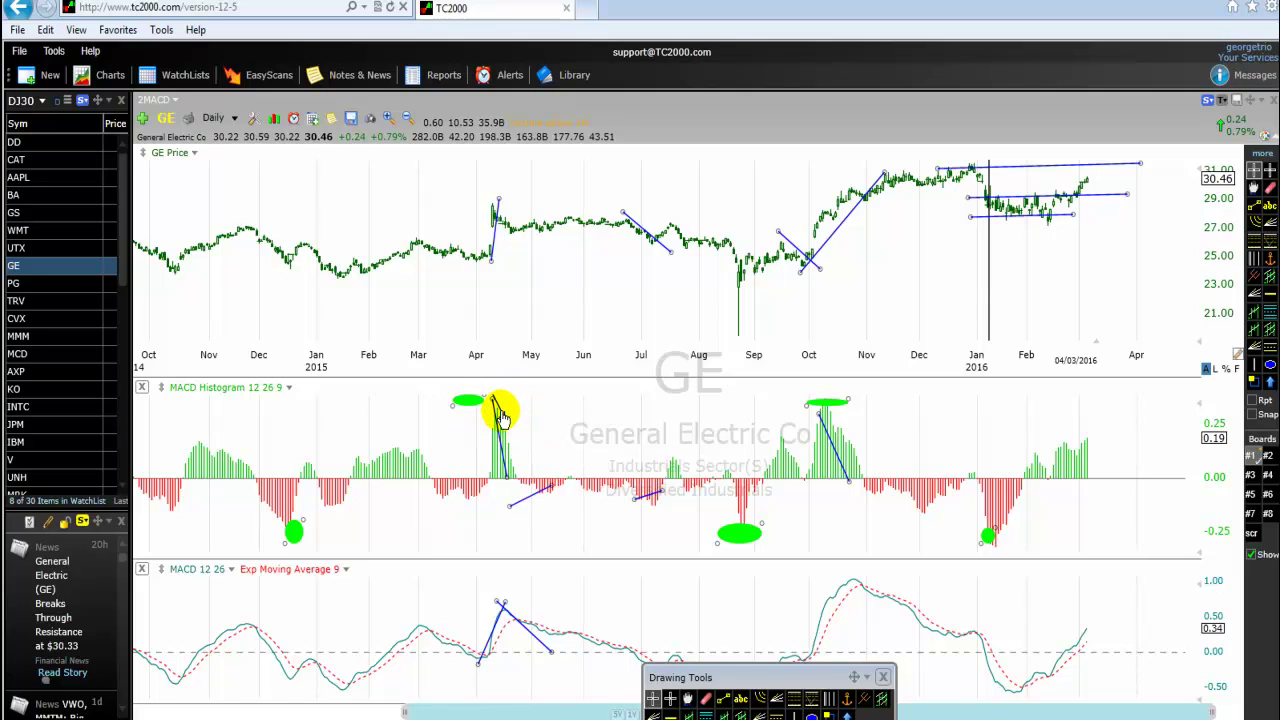
{"action": "mouse_move", "coordinate": [499, 413]}
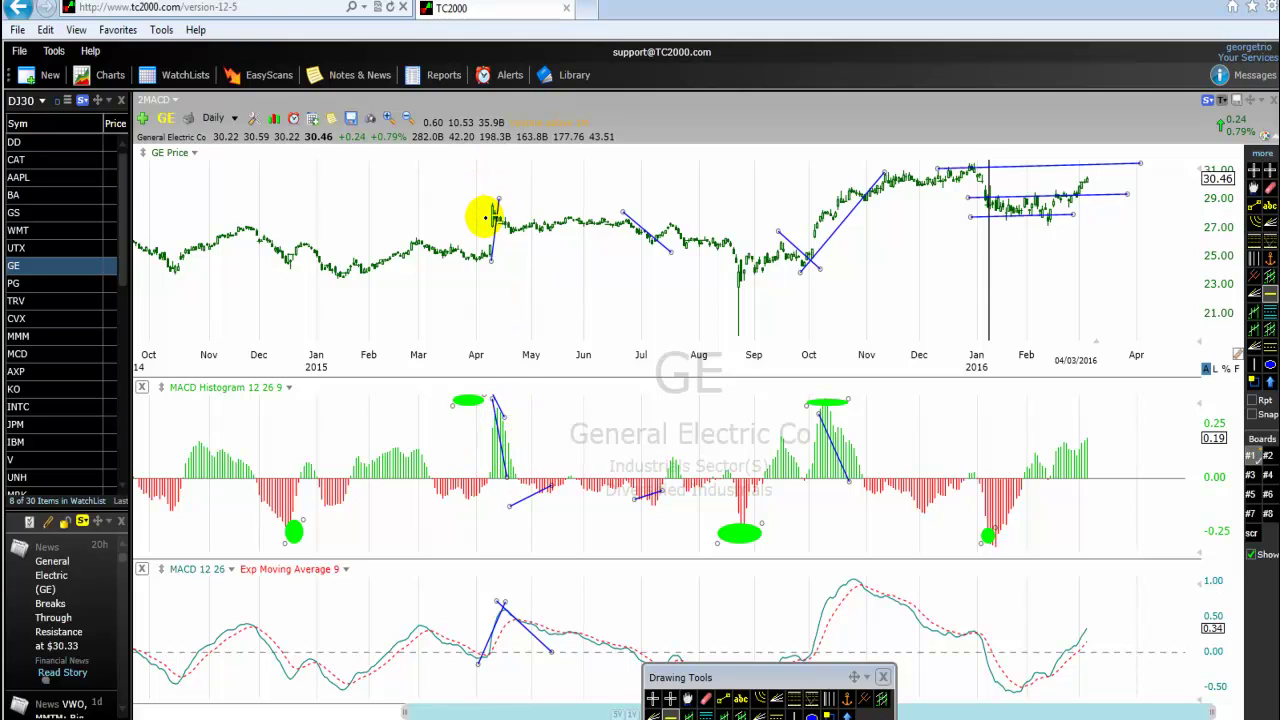
{"action": "left_click", "coordinate": [484, 205]}
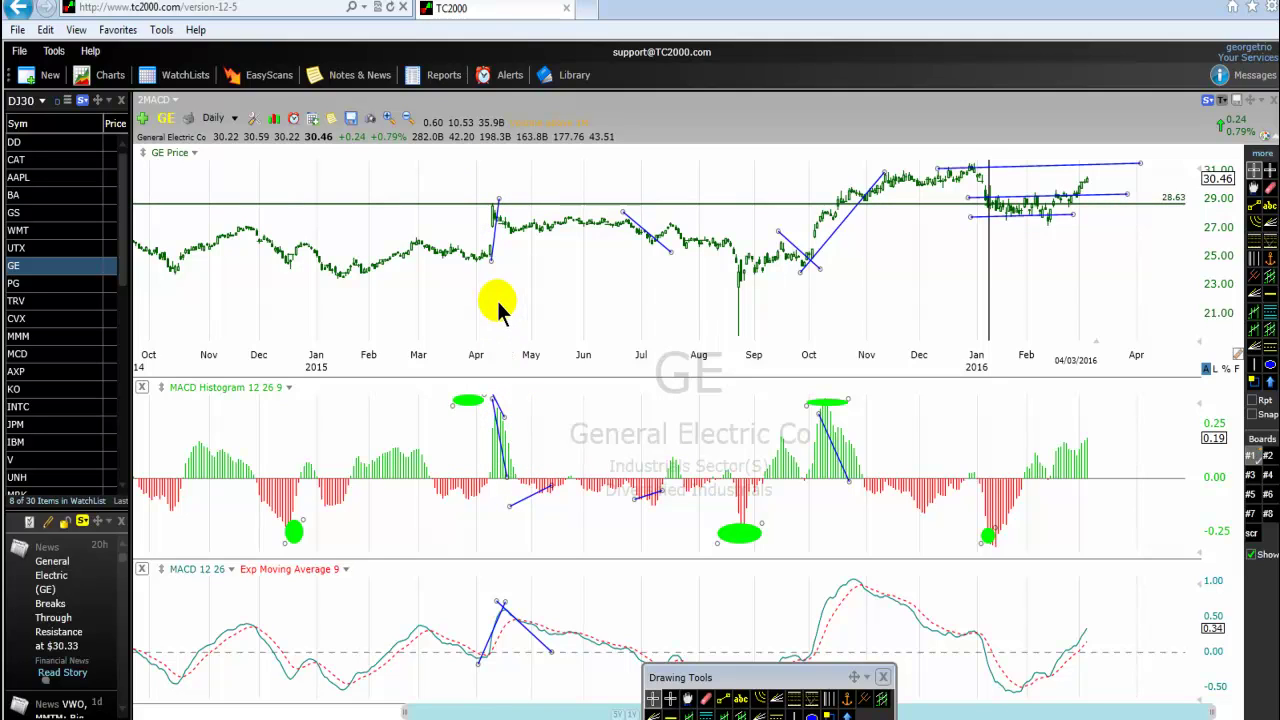
Step: Move the vertical line from January 2016 to the October 2015 histogram peak
{"action": "left_click_drag", "start_coordinate": [497, 300], "coordinate": [491, 306]}
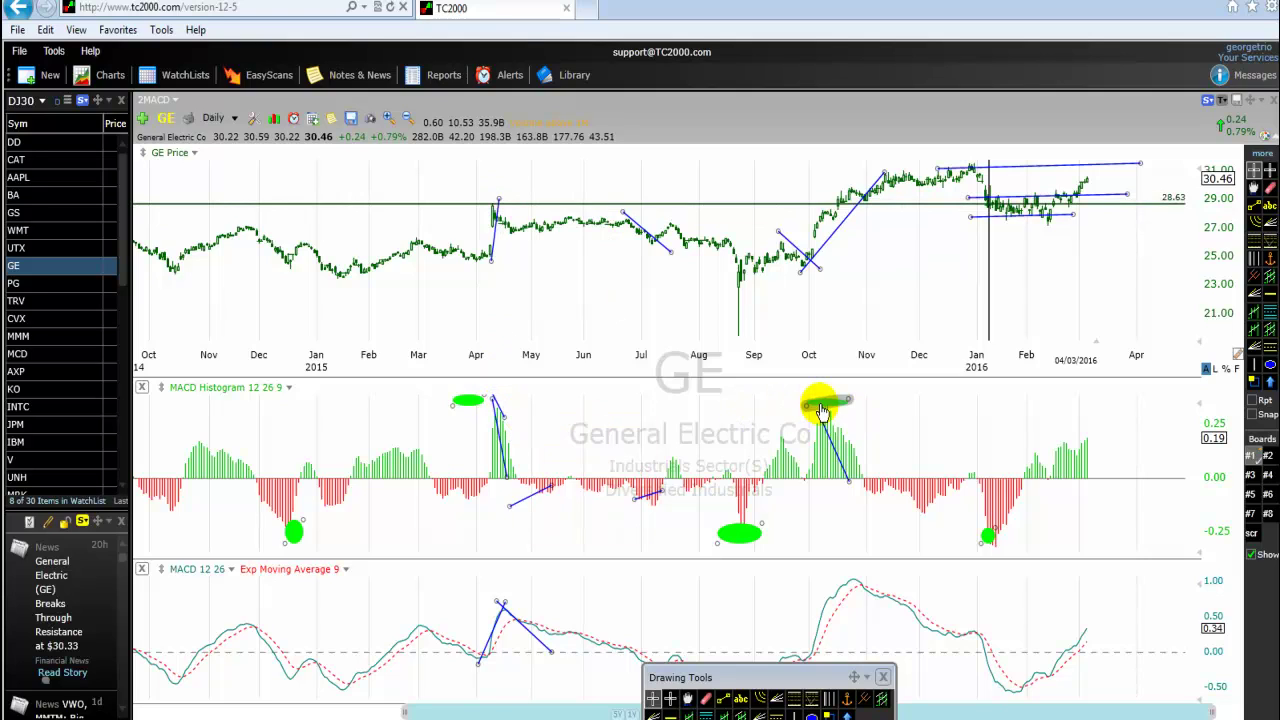
{"action": "mouse_move", "coordinate": [826, 415]}
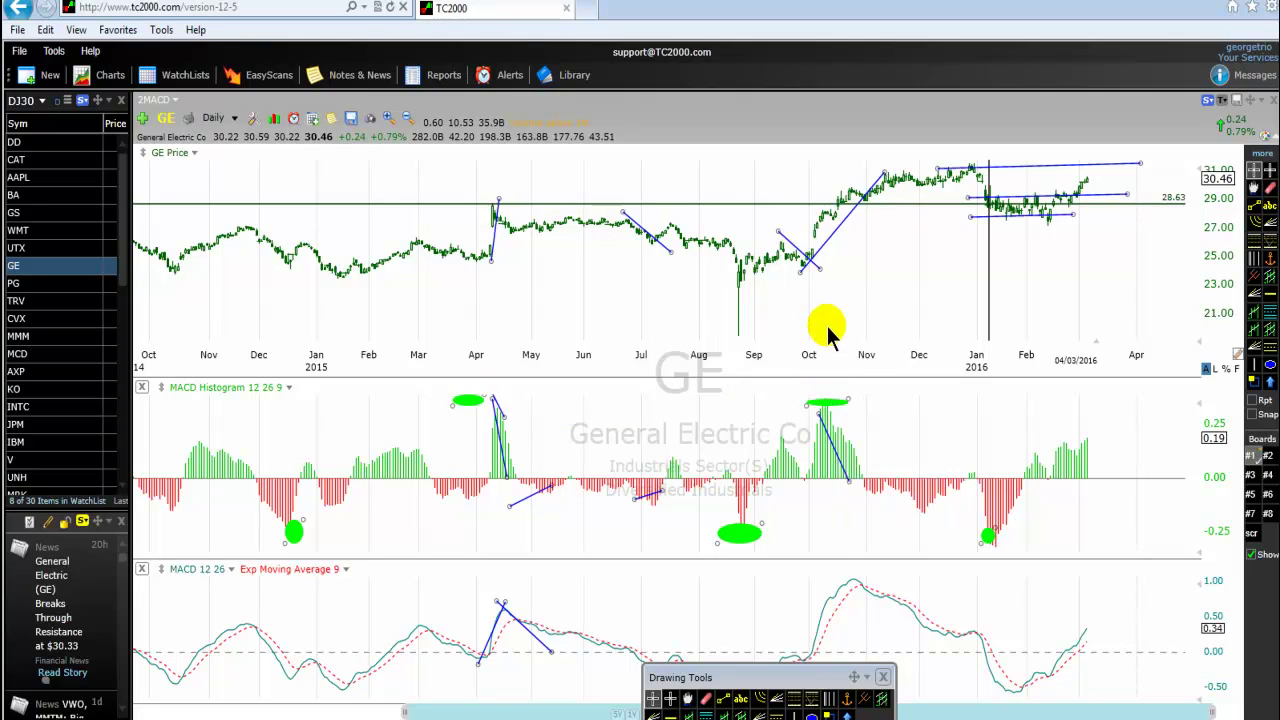
{"action": "left_click_drag", "start_coordinate": [980, 235], "coordinate": [826, 206]}
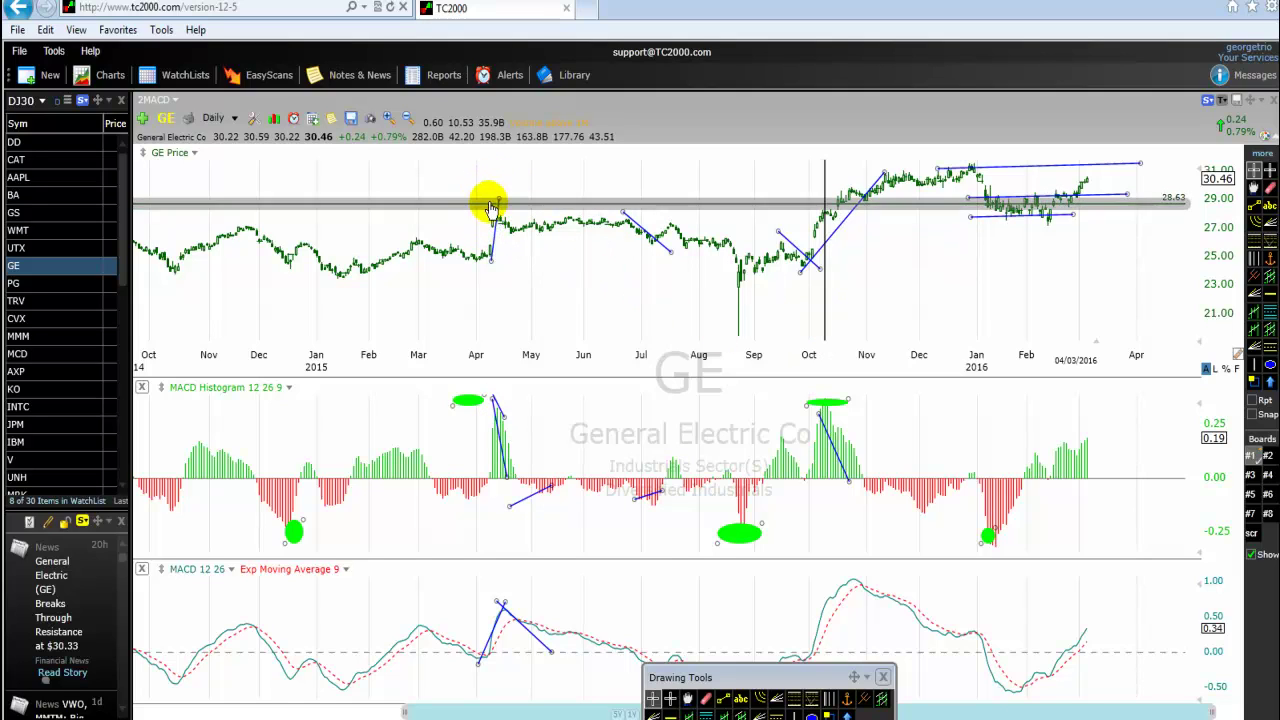
{"action": "mouse_move", "coordinate": [493, 213]}
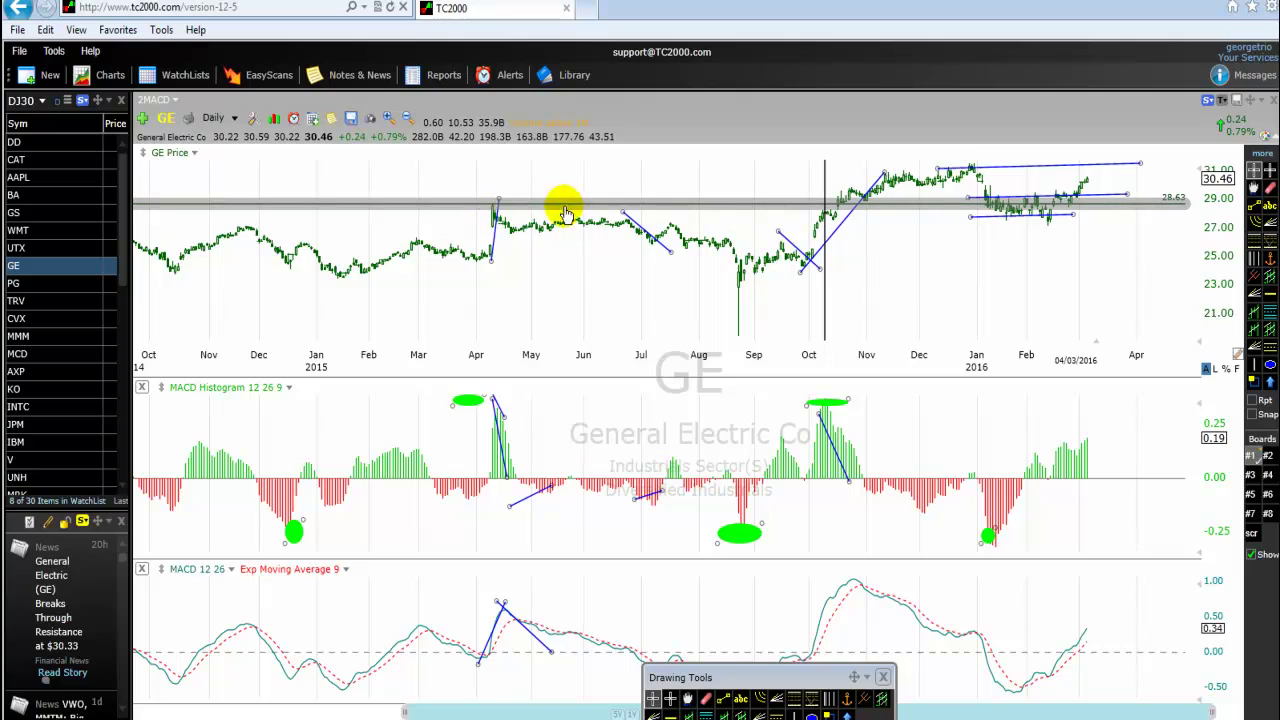
Step: Mark the early-November 2015 price low with a small green ellipse, with the horizontal price line raised to 28.79
{"action": "mouse_move", "coordinate": [866, 205]}
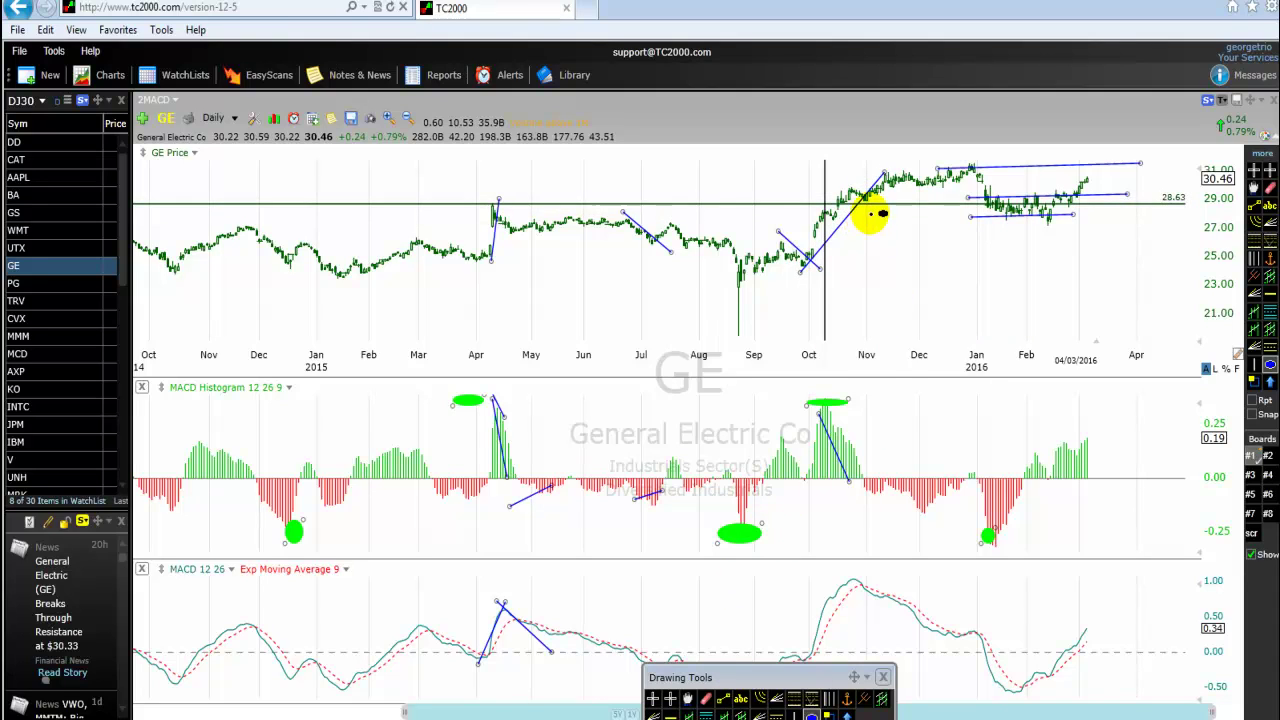
{"action": "mouse_move", "coordinate": [870, 208]}
{"action": "left_mouse_down"}
{"action": "mouse_move", "coordinate": [867, 230]}
{"action": "mouse_move", "coordinate": [864, 205]}
{"action": "left_mouse_up"}
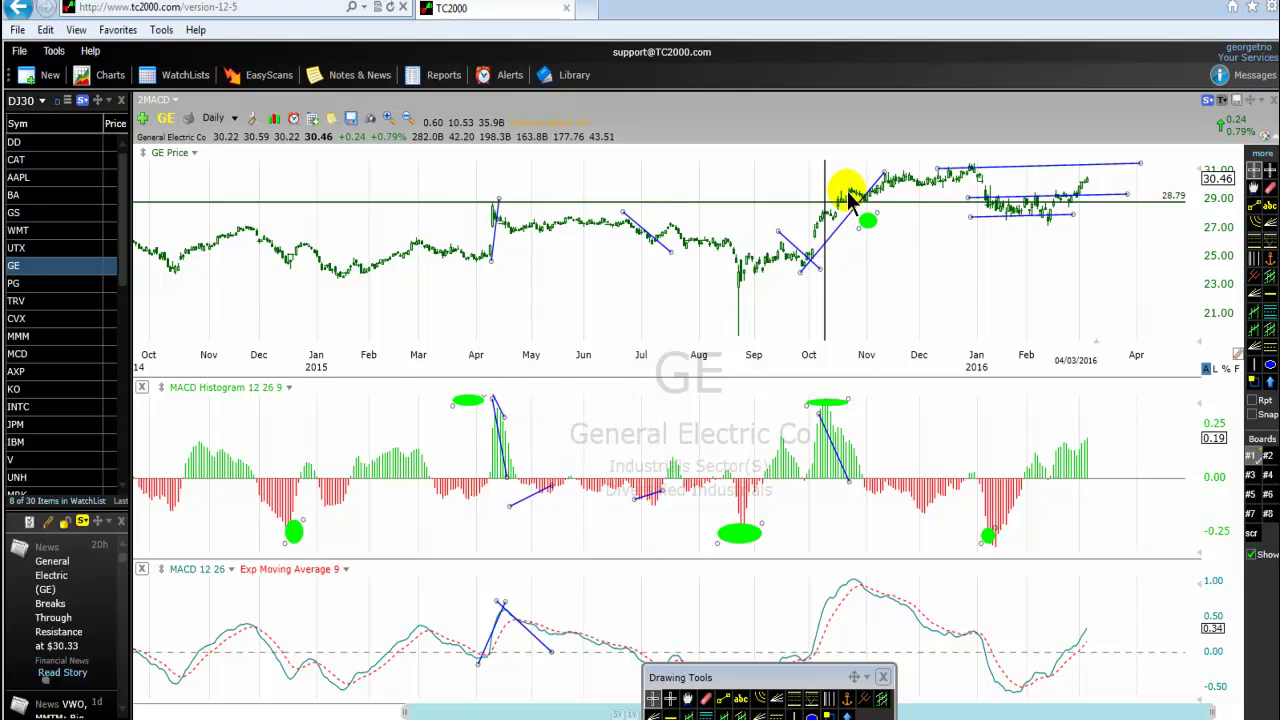
{"action": "left_click_drag", "start_coordinate": [868, 228], "coordinate": [867, 208]}
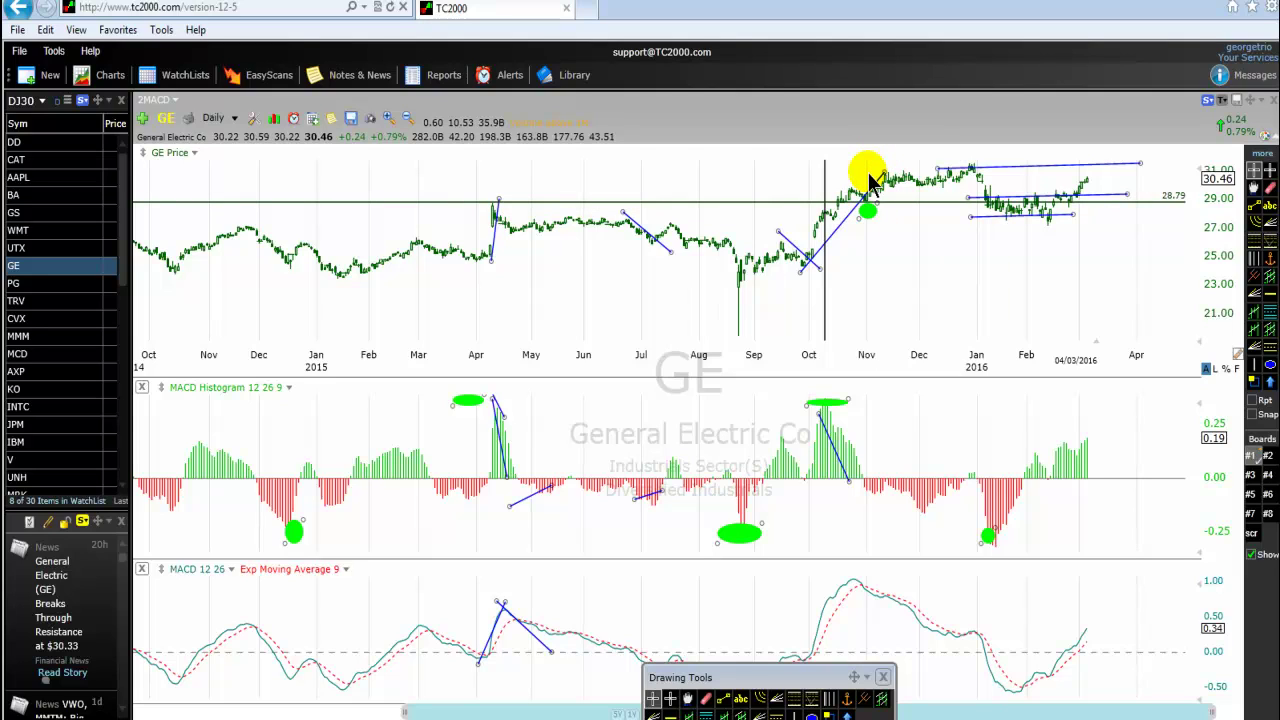
{"action": "mouse_move", "coordinate": [870, 222]}
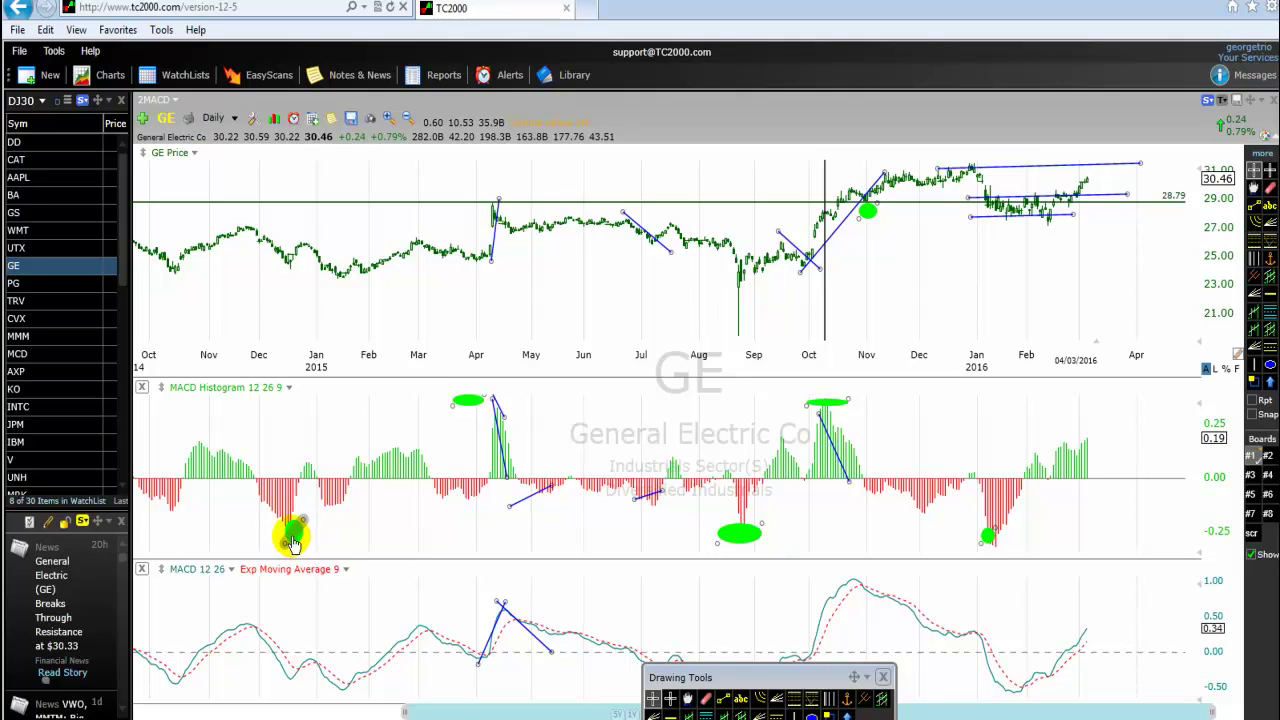
Step: Move the vertical line to the mid-December 2014 histogram low and lower the horizontal price line to 24.11
{"action": "left_click_drag", "start_coordinate": [291, 543], "coordinate": [289, 547]}
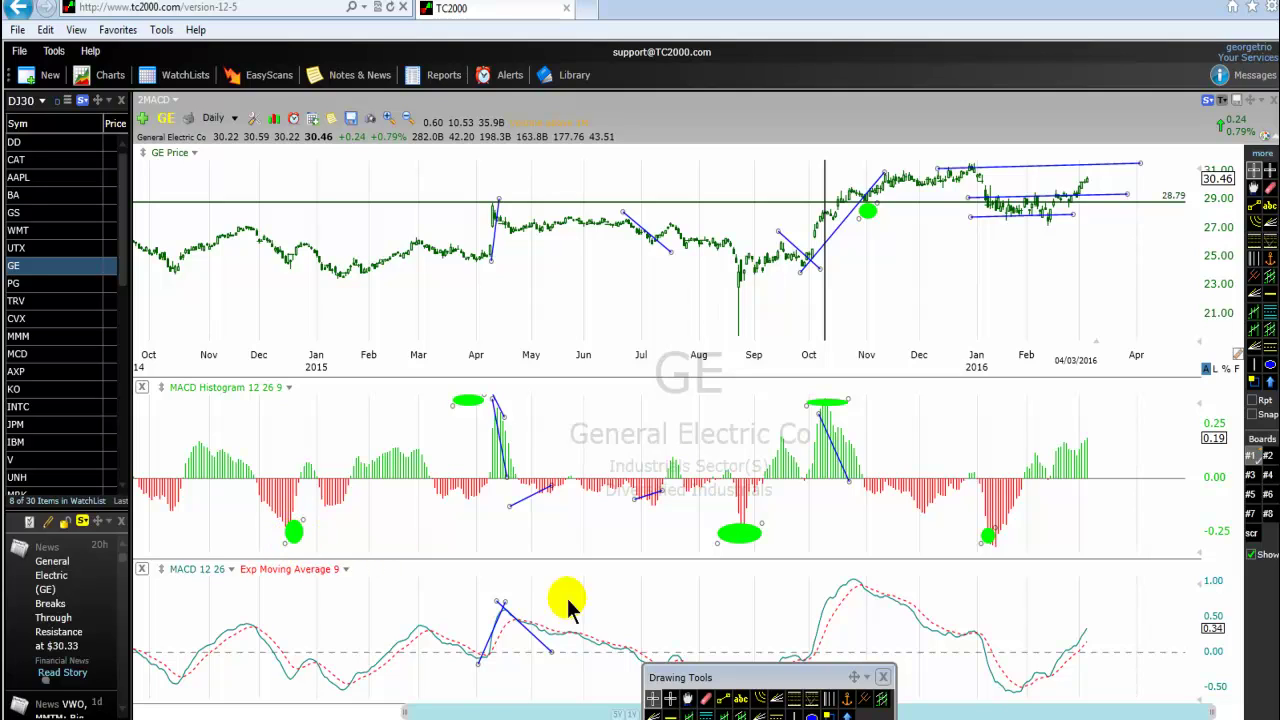
{"action": "left_click_drag", "start_coordinate": [822, 307], "coordinate": [285, 295]}
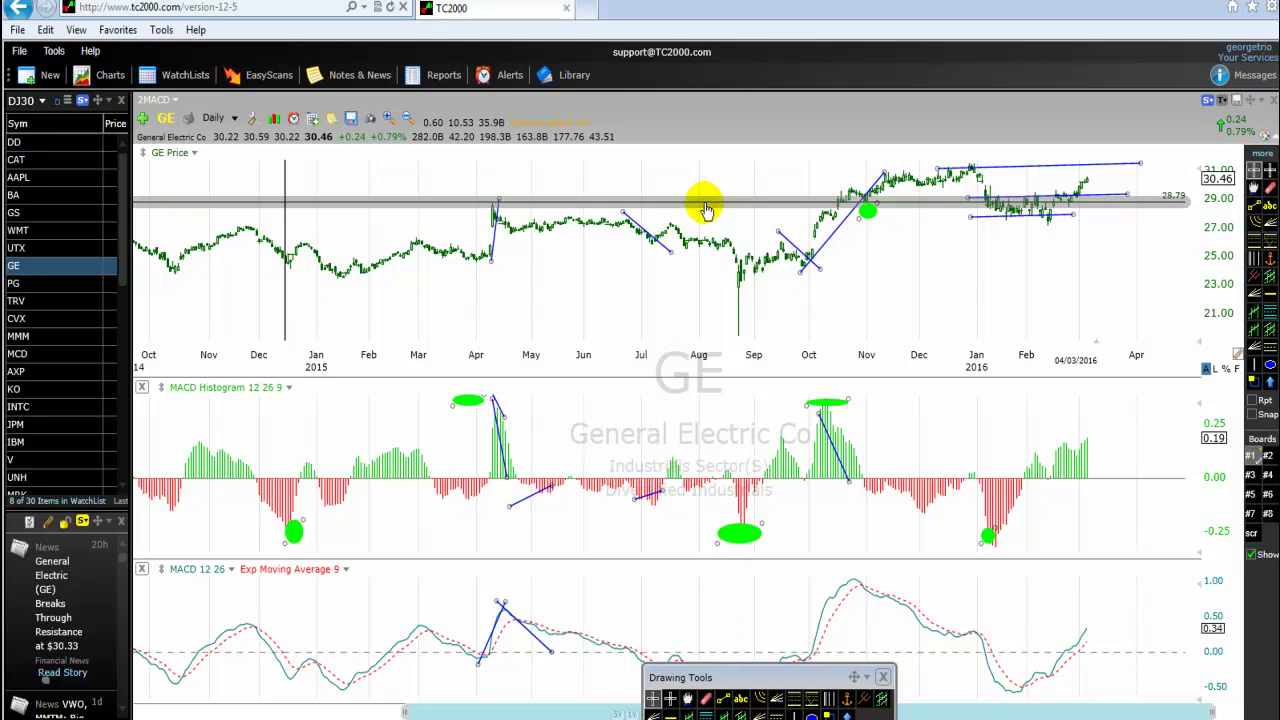
{"action": "left_click_drag", "start_coordinate": [703, 202], "coordinate": [640, 270]}
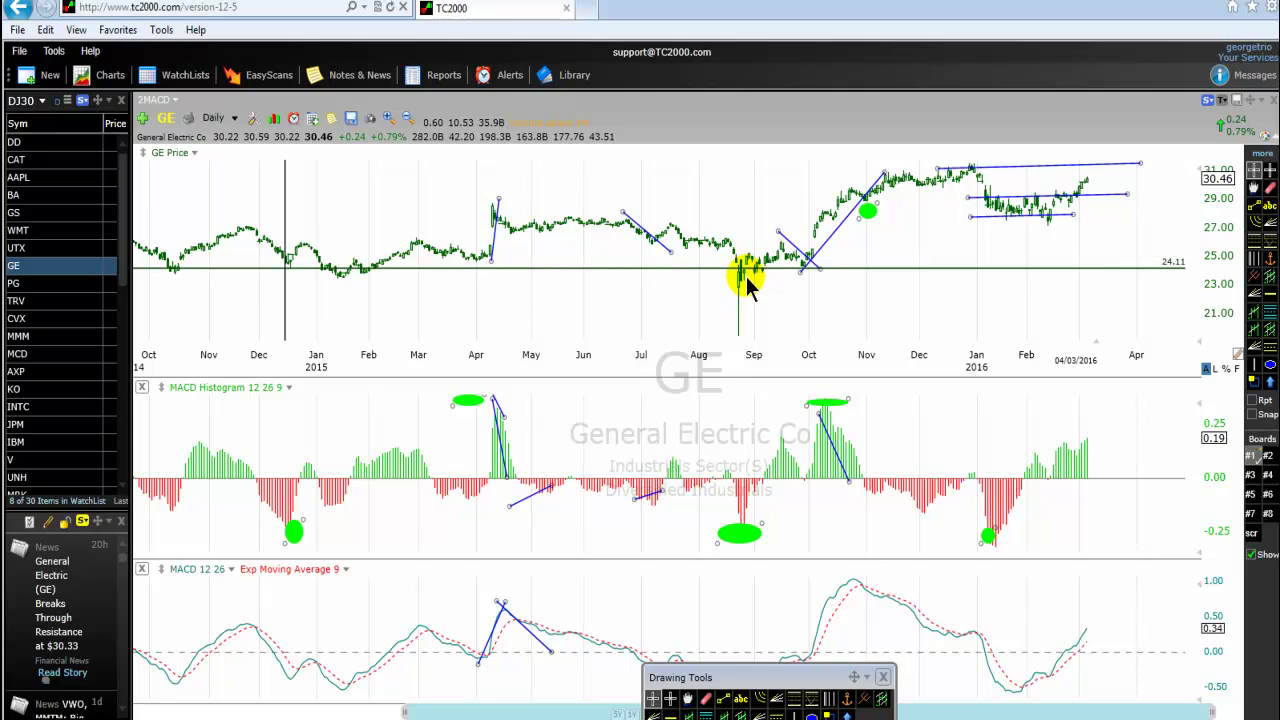
Step: Move the green price ellipse from early November to the August 2015 price low
{"action": "left_click_drag", "start_coordinate": [868, 210], "coordinate": [748, 266]}
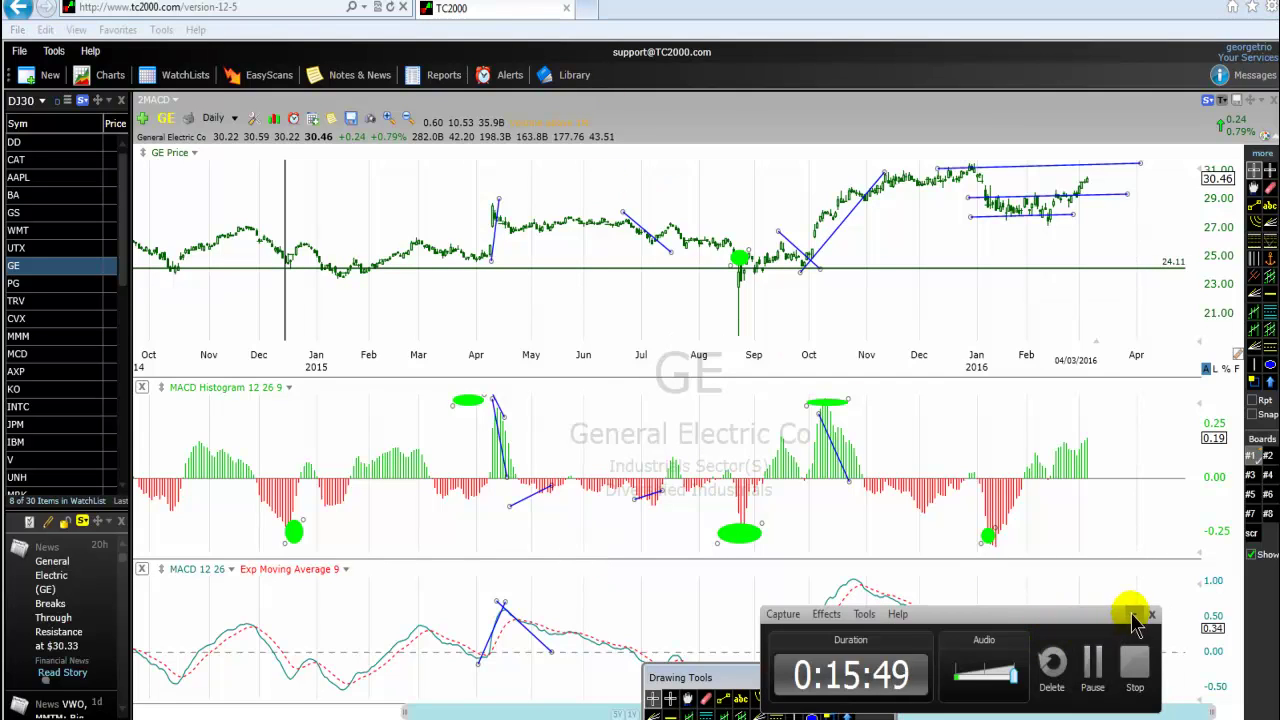
{"action": "left_click", "coordinate": [1133, 615]}
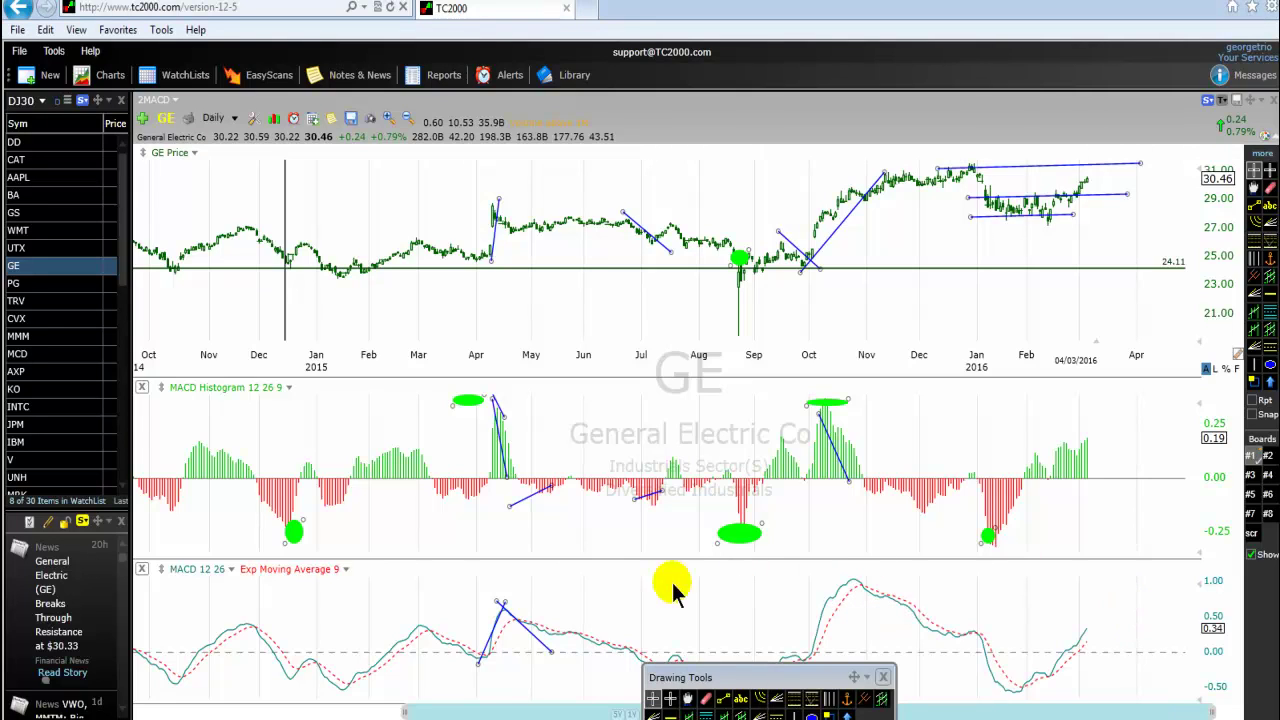
Step: Enlarge the April ellipse over the histogram peak and draw a nearly horizontal trend line across the April and October 2015 histogram peaks
{"action": "left_click_drag", "start_coordinate": [485, 392], "coordinate": [529, 420]}
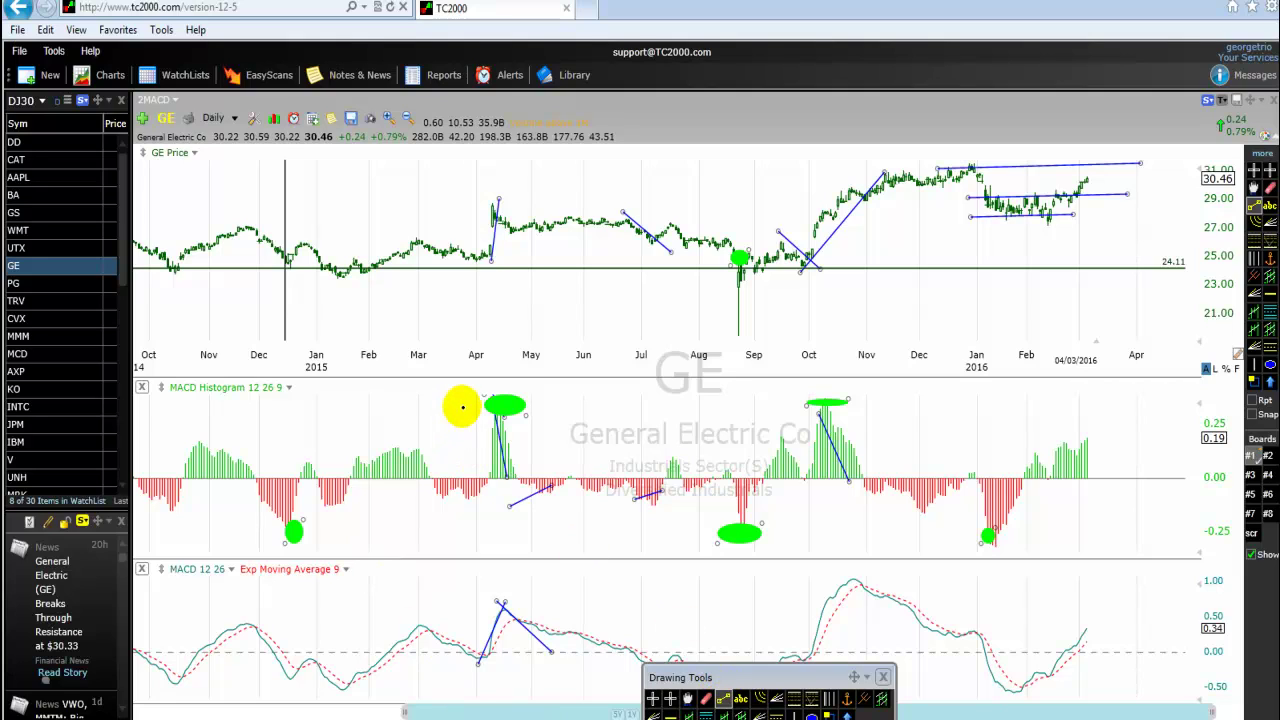
{"action": "left_click_drag", "start_coordinate": [460, 405], "coordinate": [888, 402]}
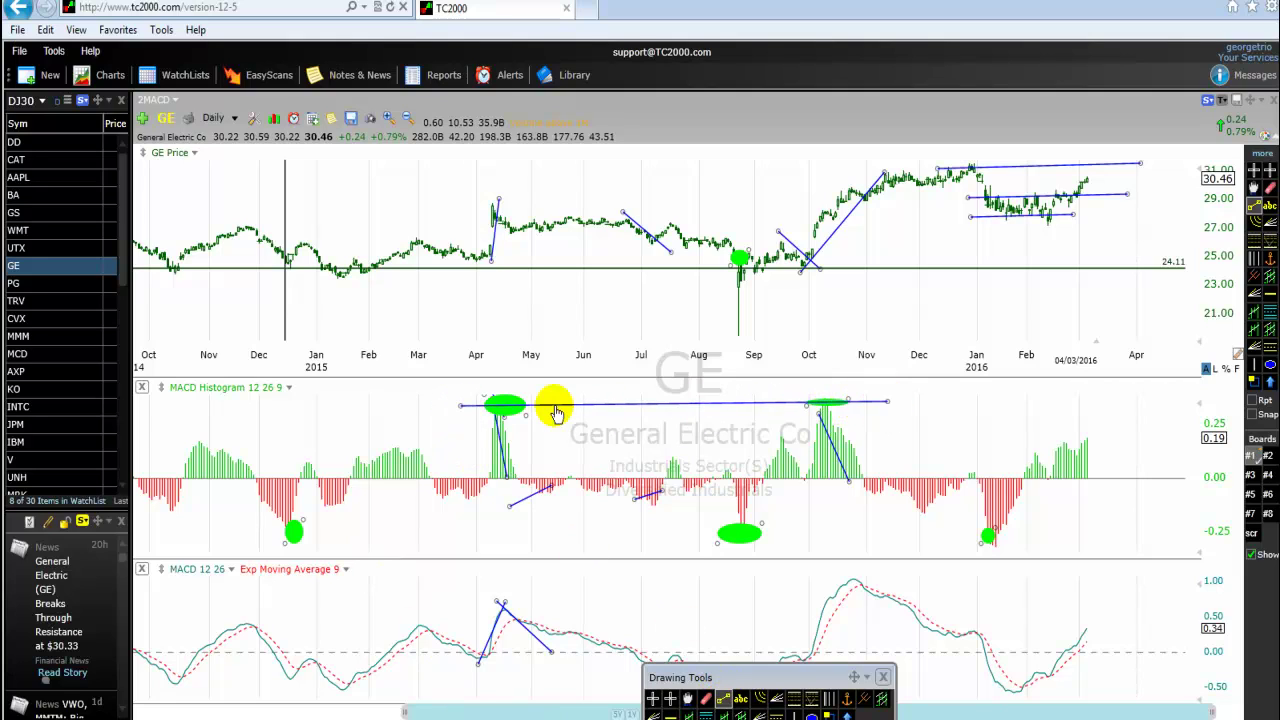
{"action": "mouse_move", "coordinate": [500, 405]}
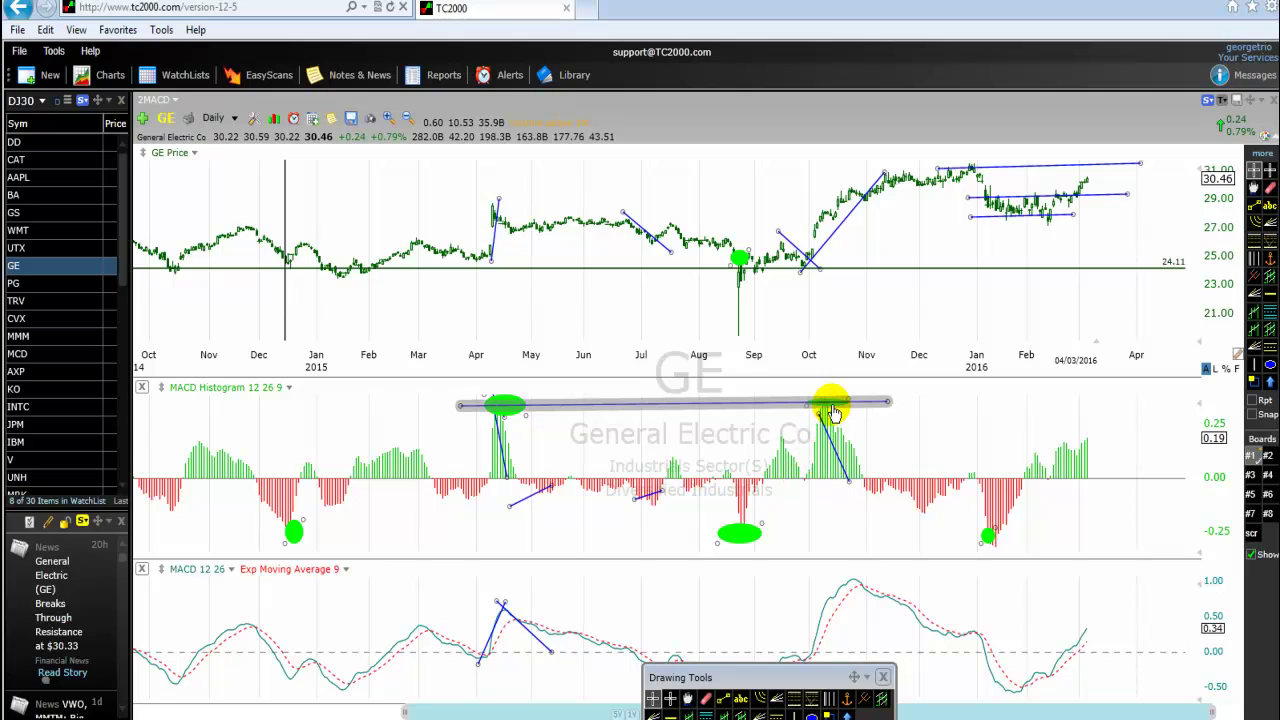
{"action": "mouse_move", "coordinate": [824, 412]}
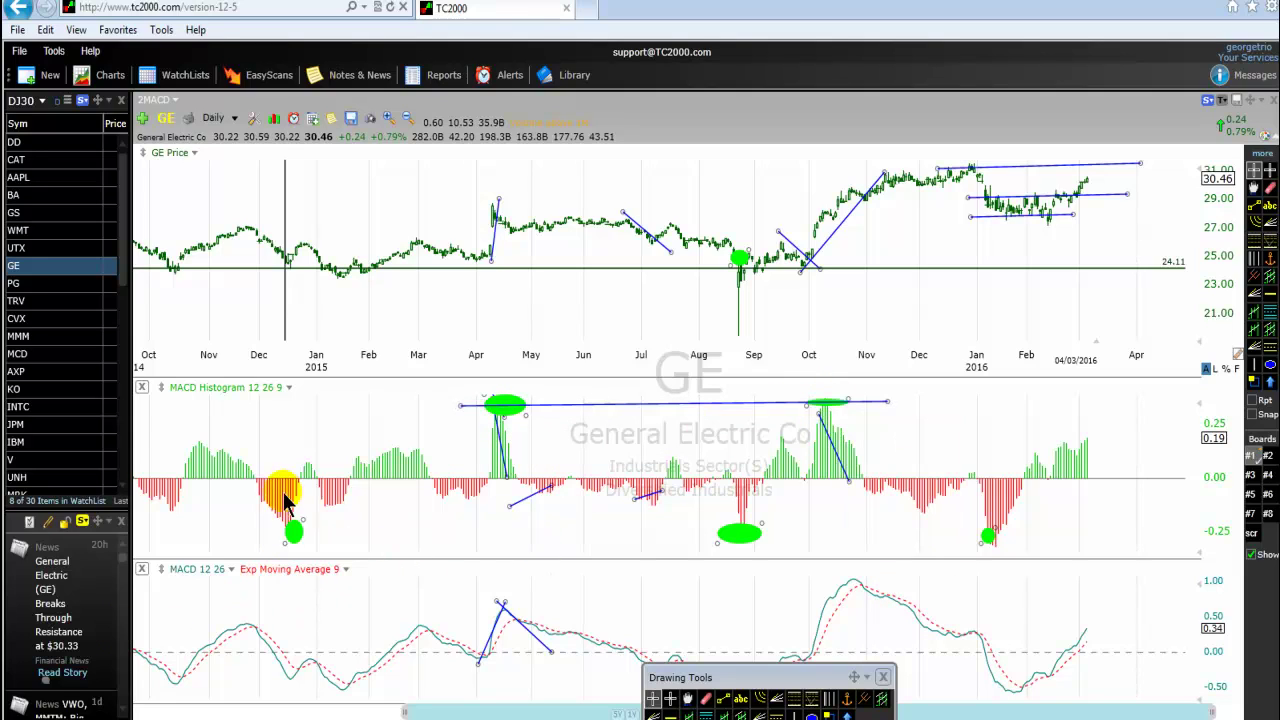
Step: Place a horizontal line at -0.22 across the MACD Histogram lows and move the Drawing Tools palette clear of the recent MACD curves
{"action": "mouse_move", "coordinate": [290, 540]}
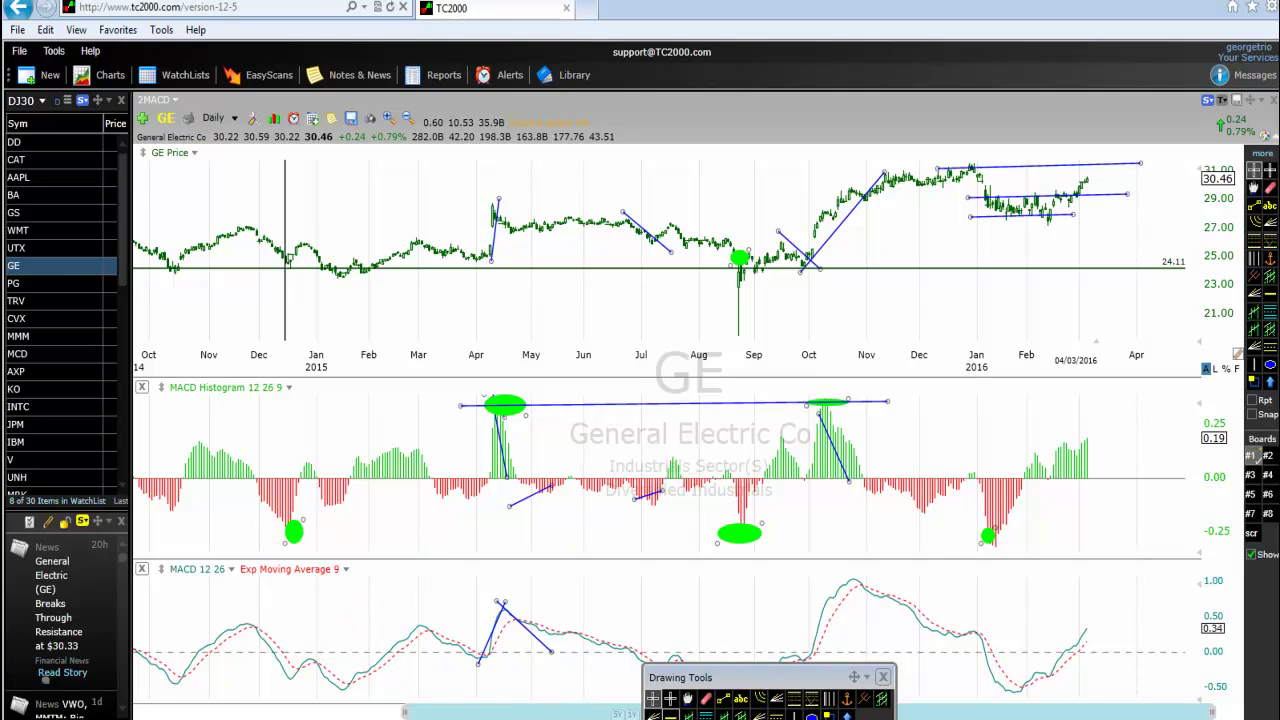
{"action": "left_click", "coordinate": [666, 712]}
{"action": "left_click", "coordinate": [333, 530]}
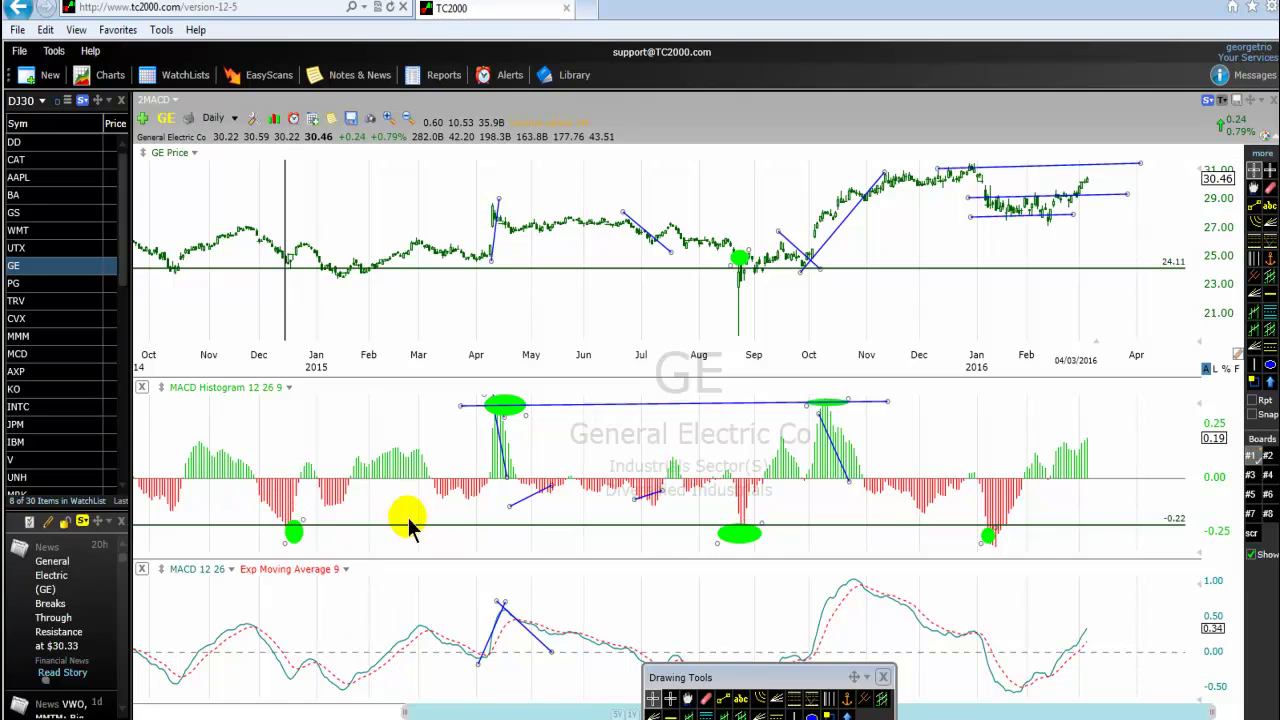
{"action": "mouse_move", "coordinate": [740, 532]}
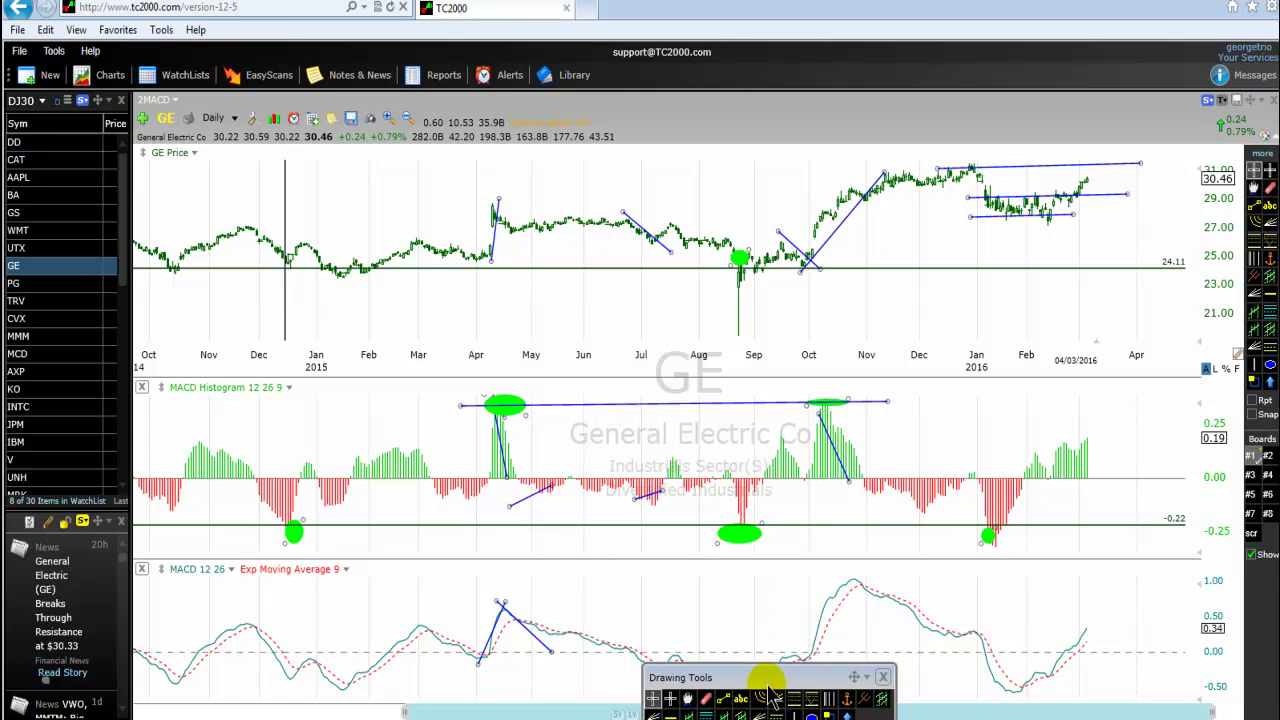
{"action": "left_click_drag", "start_coordinate": [737, 683], "coordinate": [191, 634]}
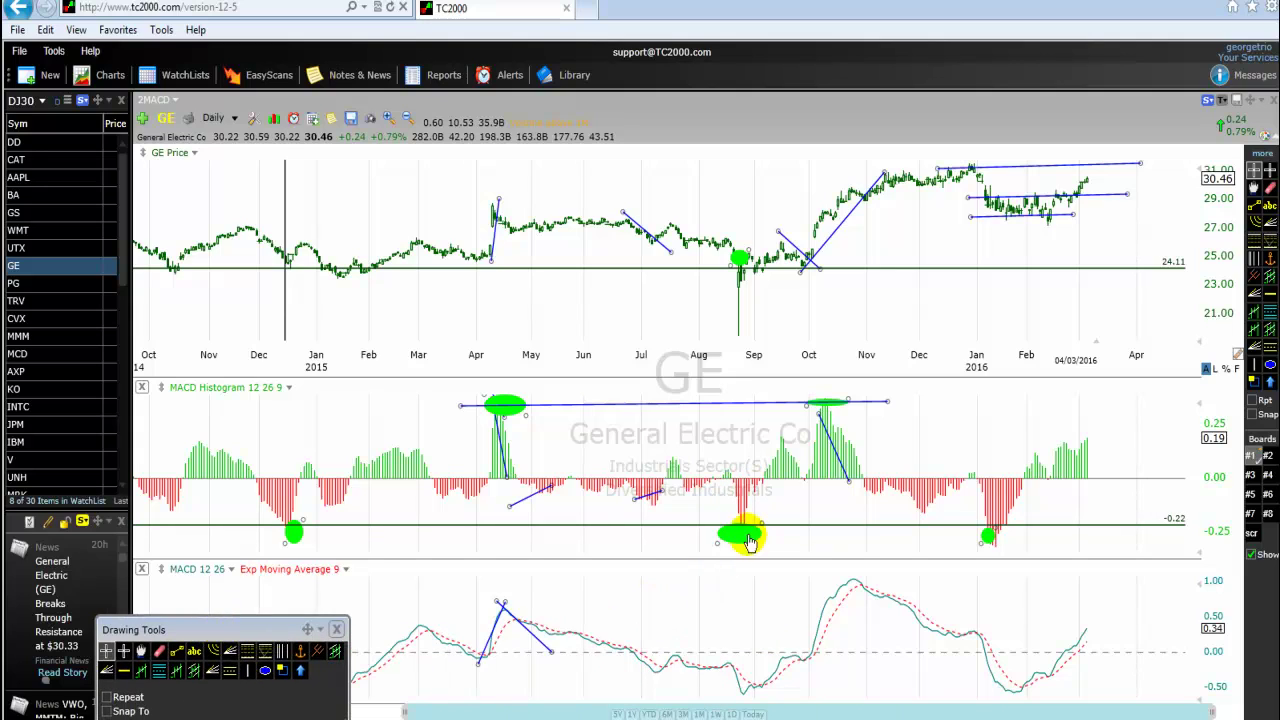
Step: Compare the August 2015 histogram low with the December 2014 and January 2016 lows and the MACD line beneath
{"action": "left_click", "coordinate": [767, 686]}
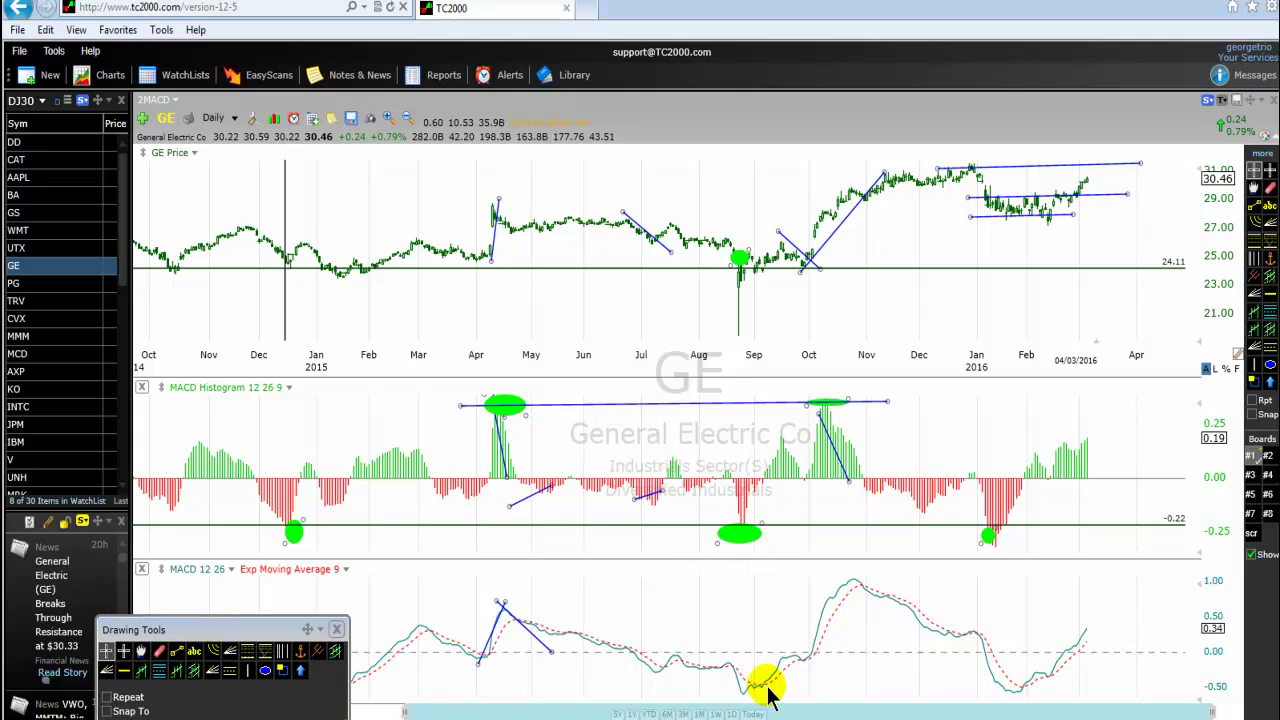
{"action": "left_click", "coordinate": [720, 524]}
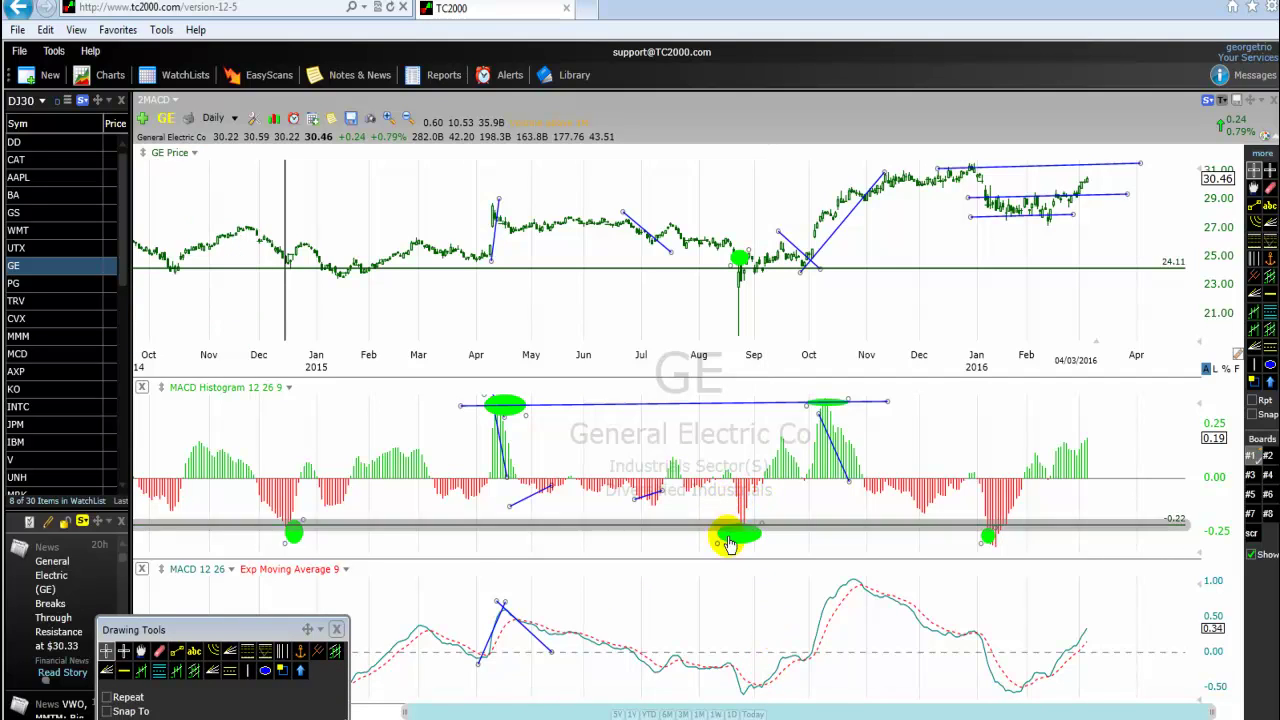
{"action": "left_click", "coordinate": [768, 527]}
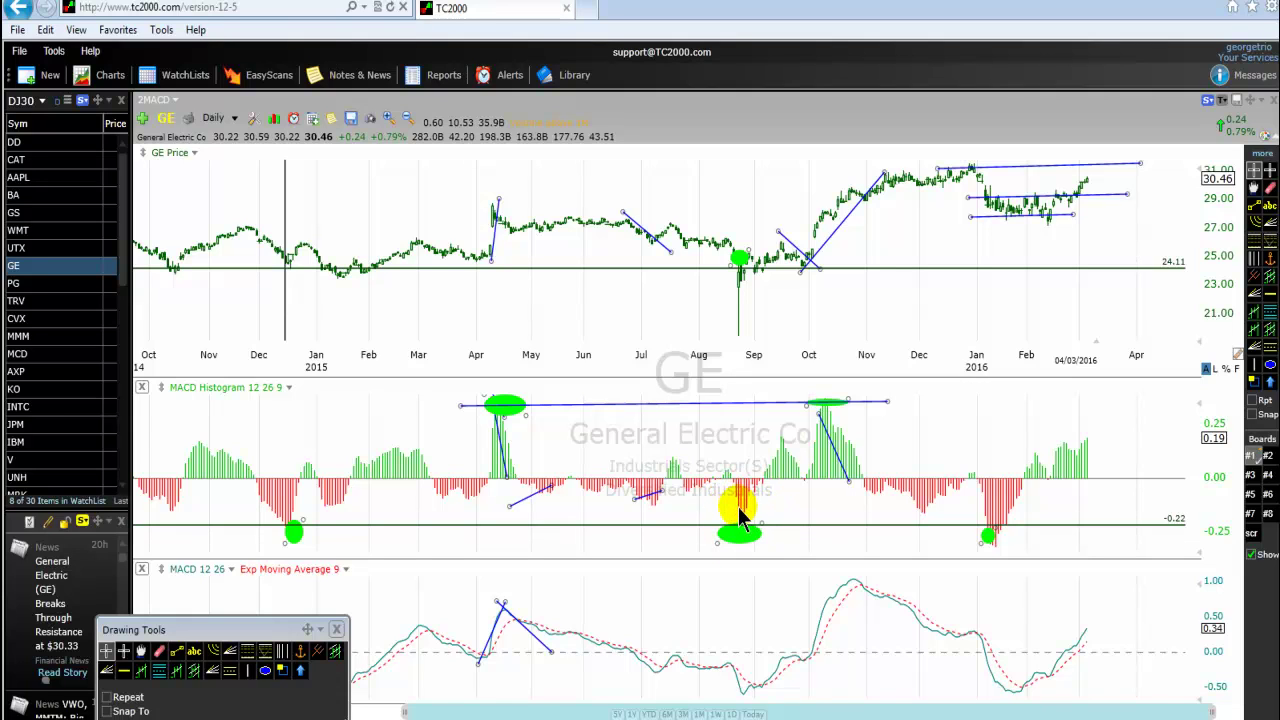
{"action": "left_click", "coordinate": [727, 530]}
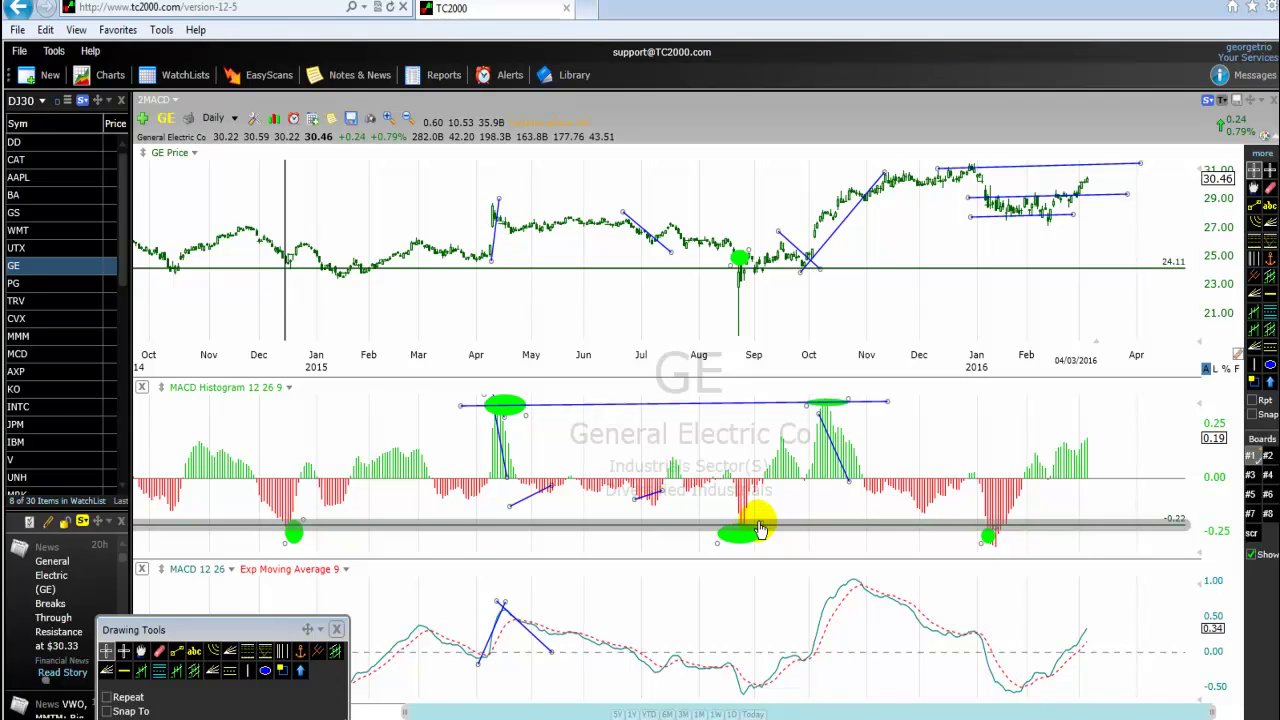
{"action": "left_click", "coordinate": [757, 690]}
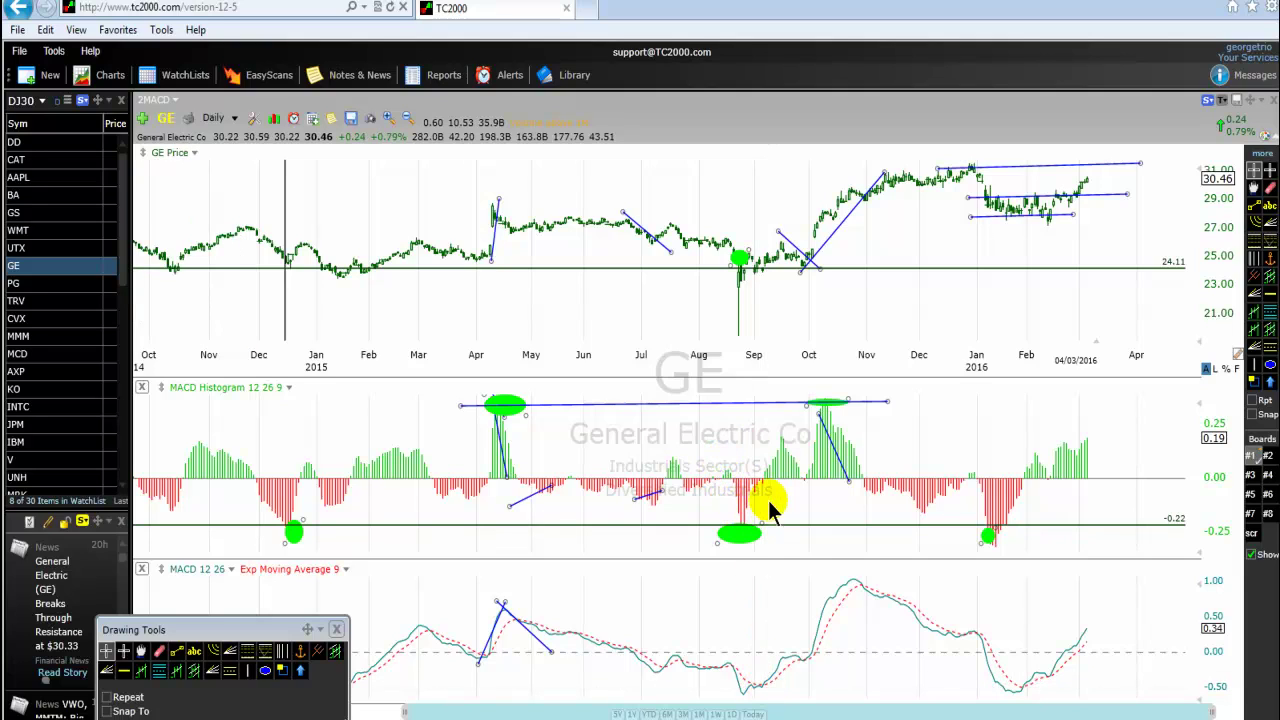
{"action": "left_click", "coordinate": [736, 526]}
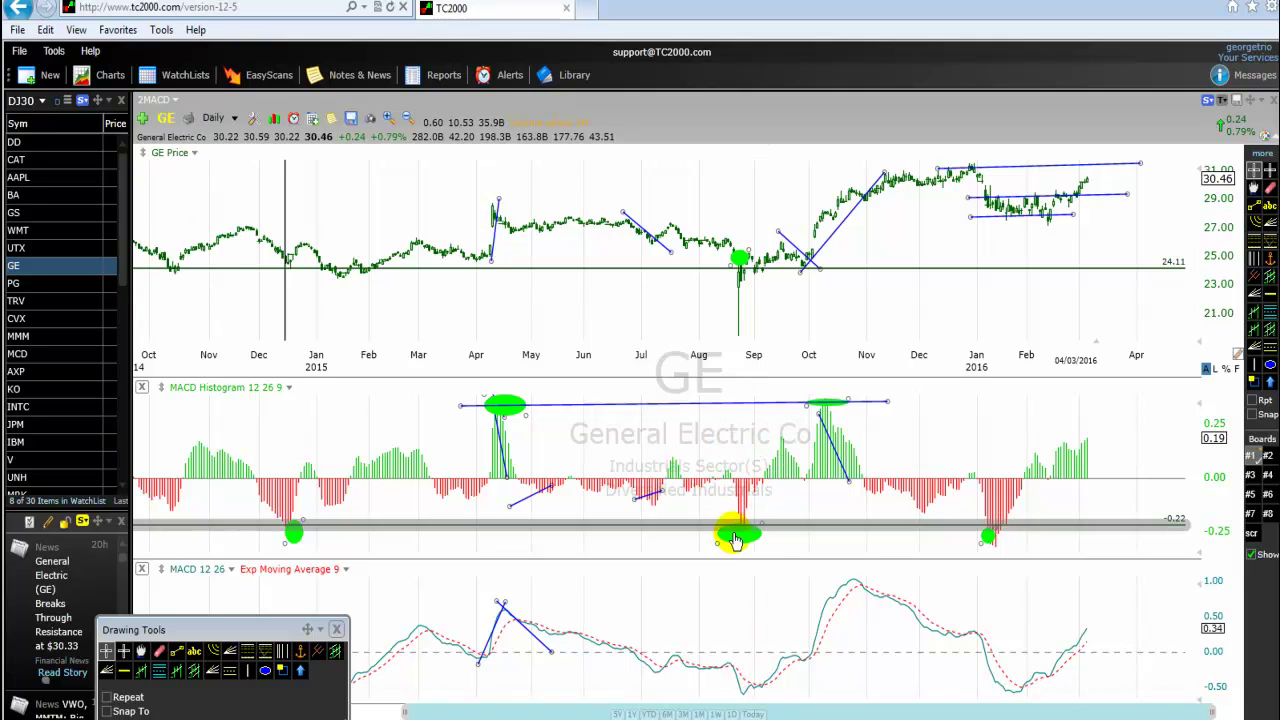
{"action": "left_click", "coordinate": [768, 690]}
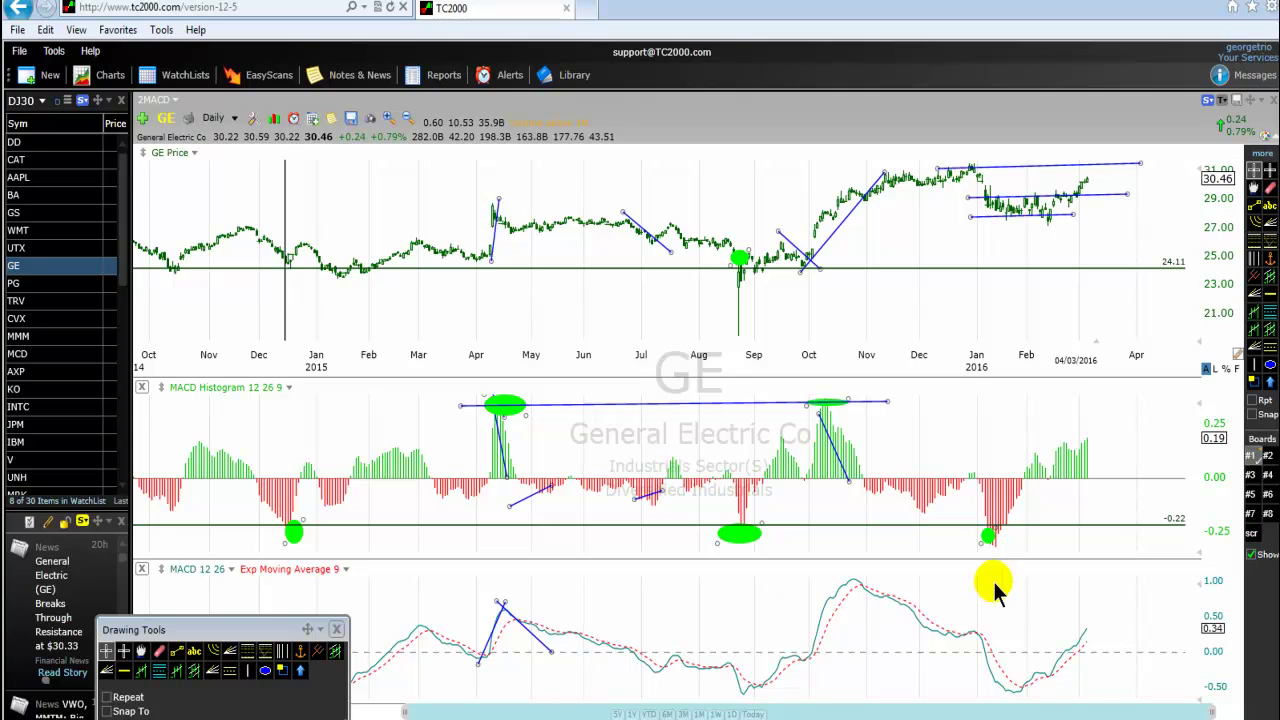
{"action": "left_click", "coordinate": [765, 685]}
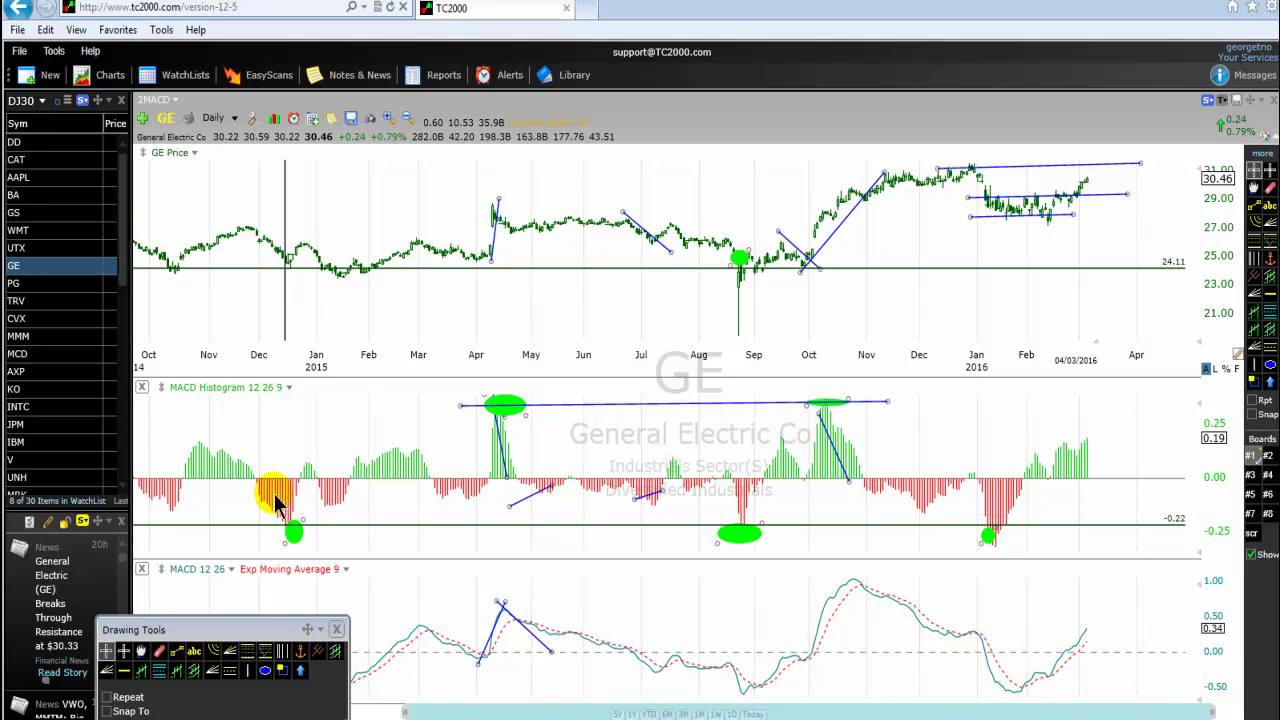
{"action": "mouse_move", "coordinate": [739, 531]}
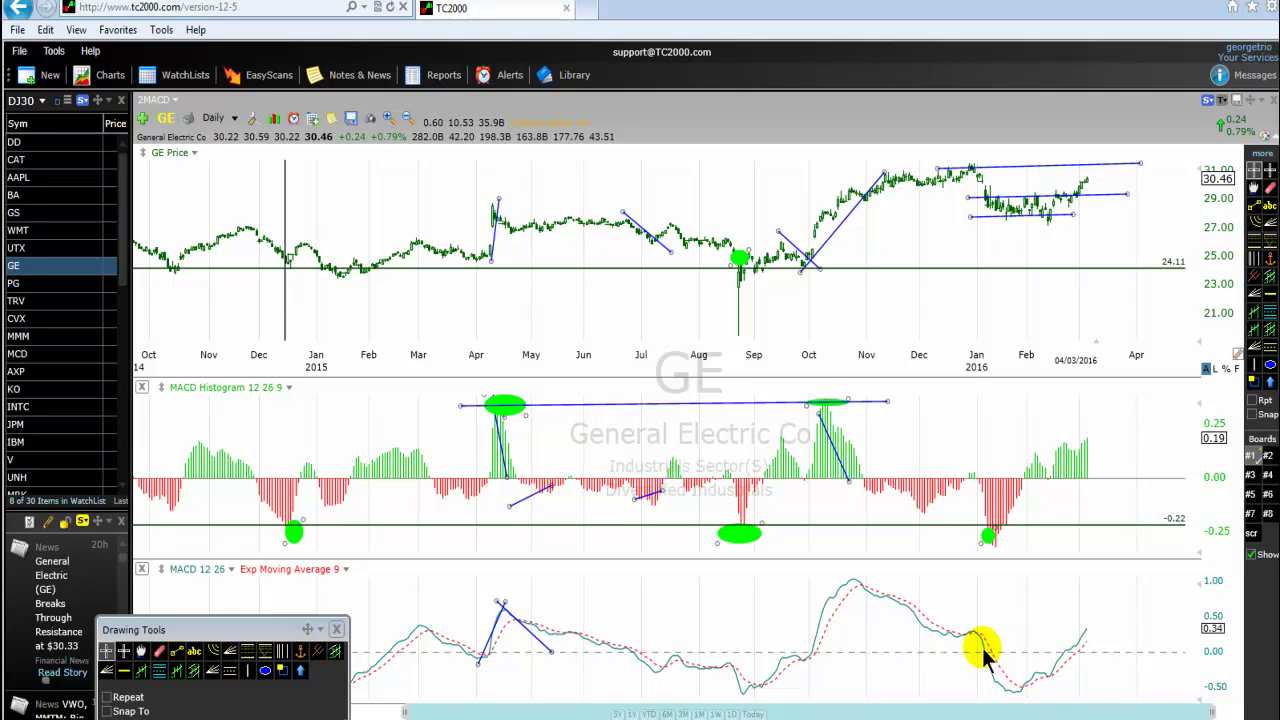
Step: Inspect the January 2016 histogram low and the MACD and signal line values around early February 2016
{"action": "left_click", "coordinate": [1030, 688]}
{"action": "left_click", "coordinate": [995, 542]}
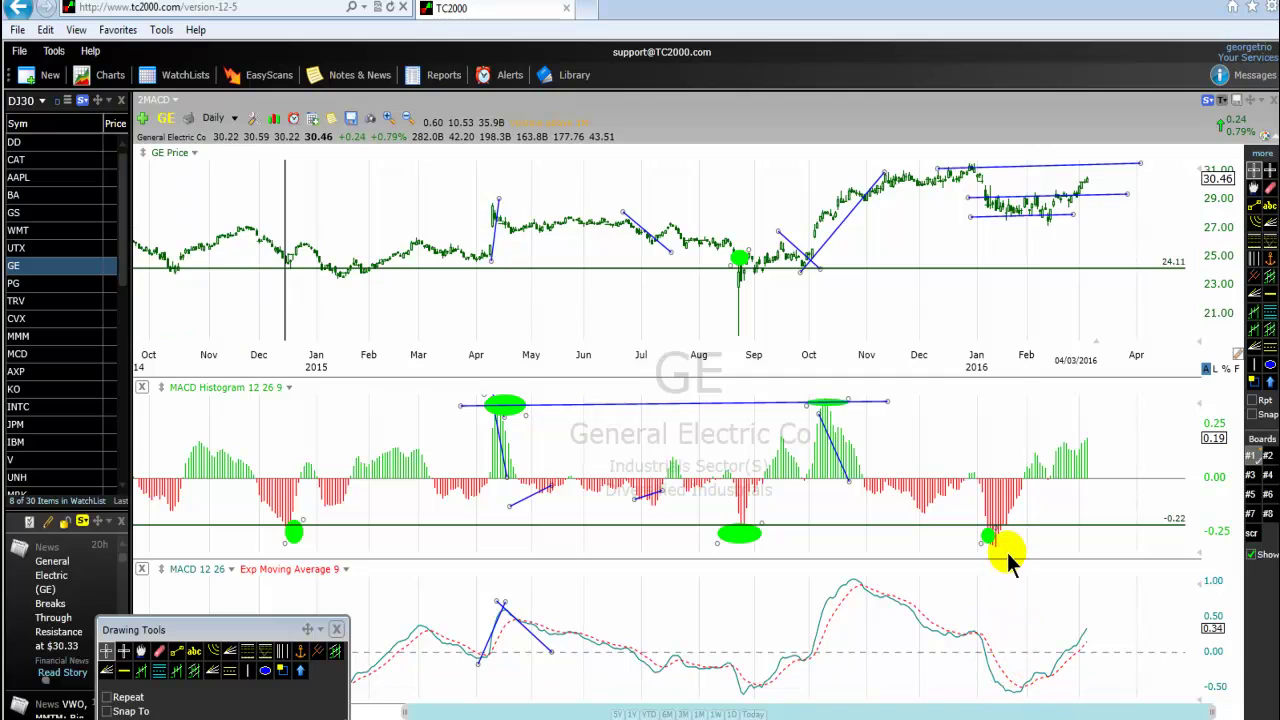
{"action": "left_click", "coordinate": [995, 542]}
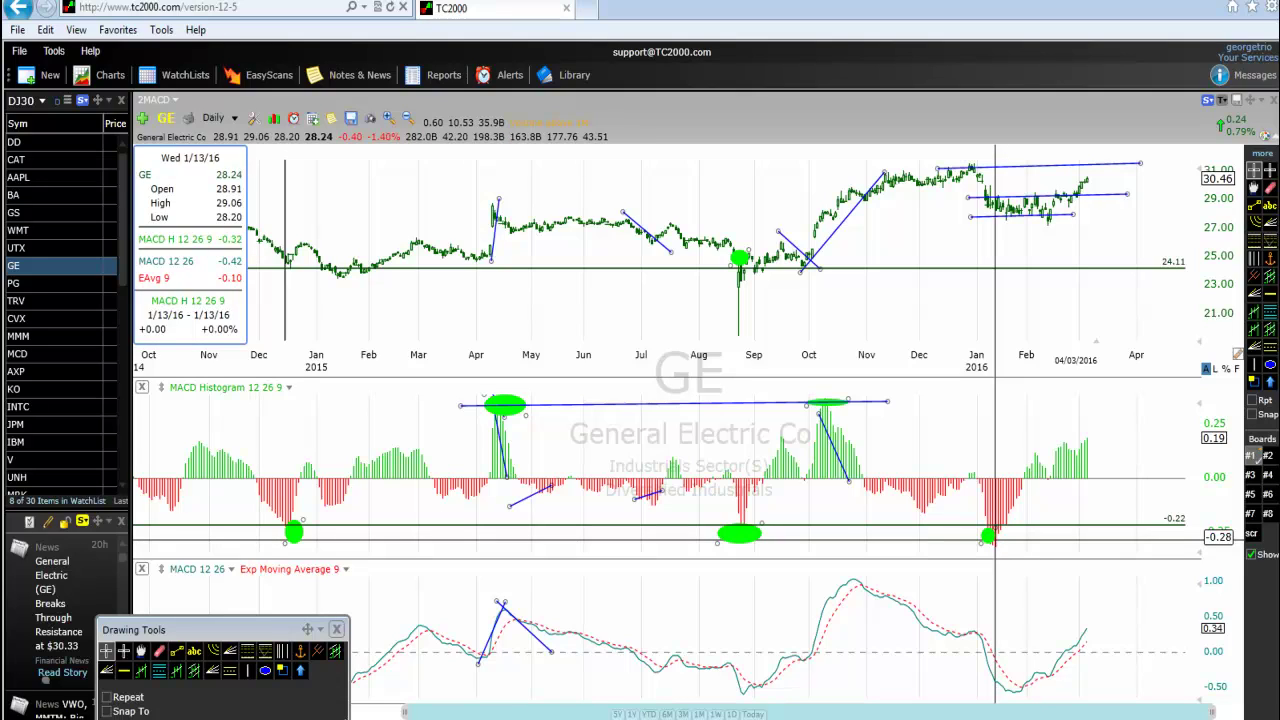
{"action": "left_click", "coordinate": [995, 542]}
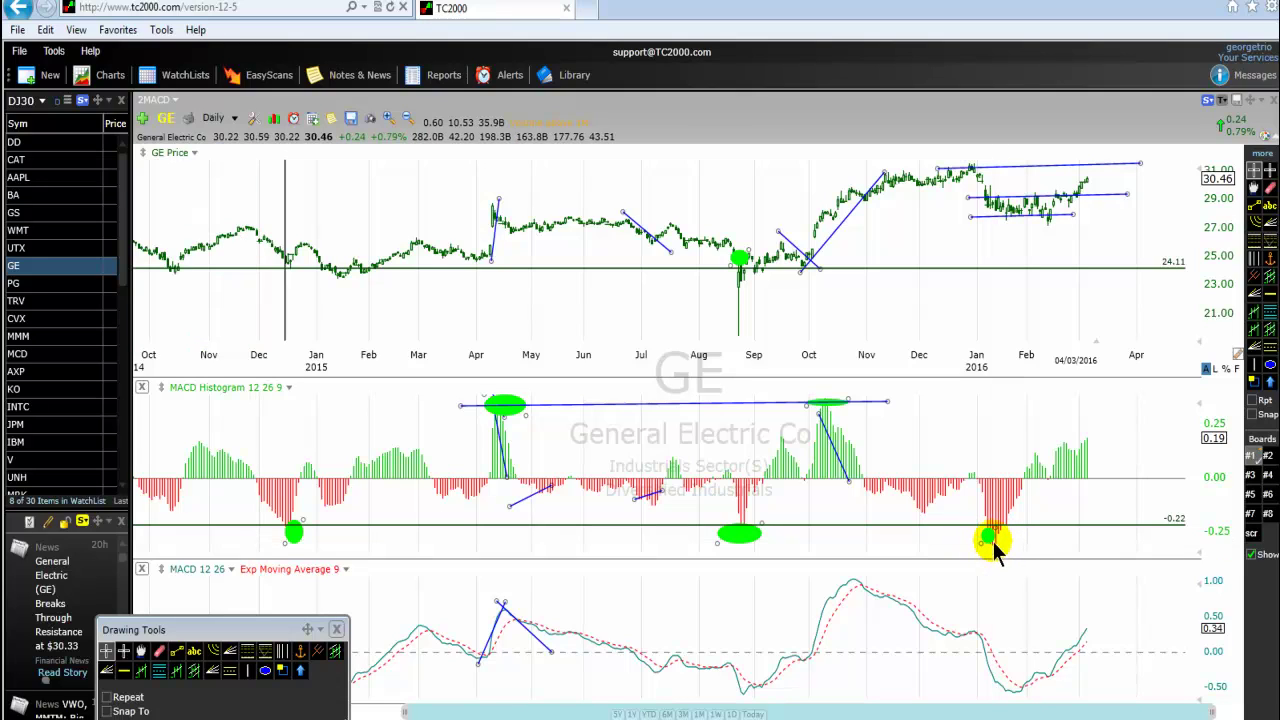
{"action": "left_click", "coordinate": [1030, 684]}
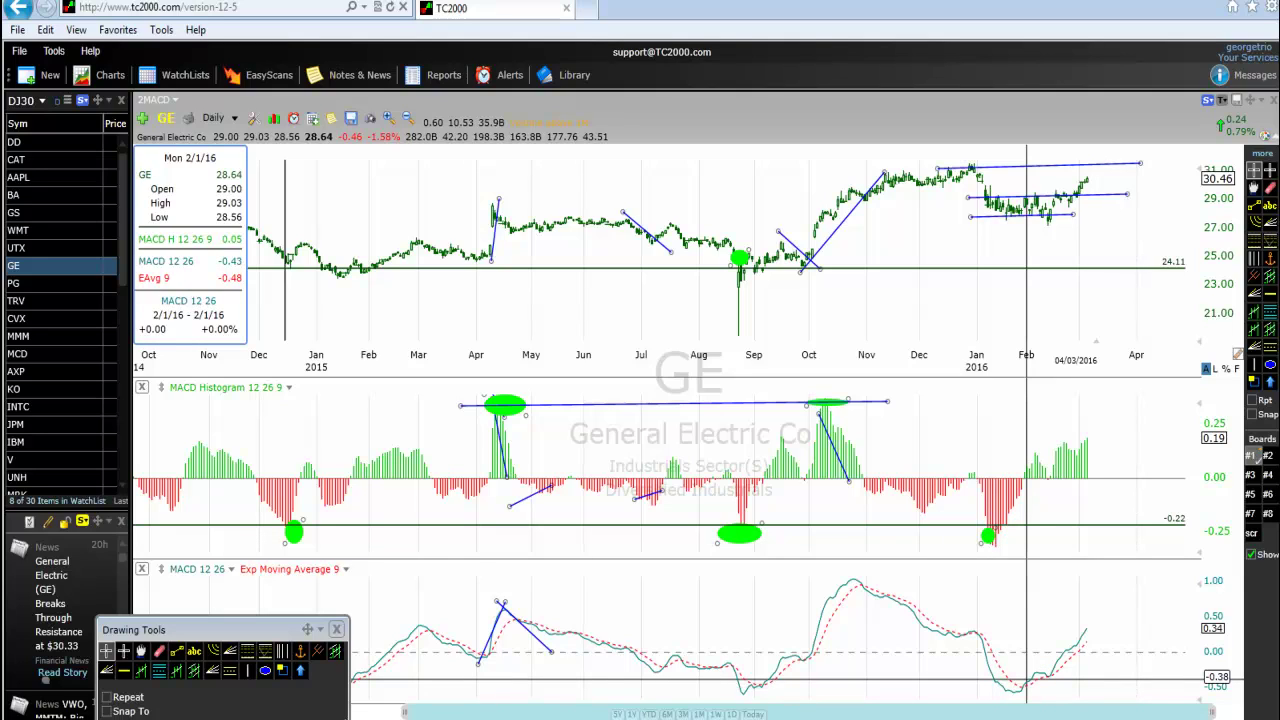
{"action": "left_click", "coordinate": [1007, 500]}
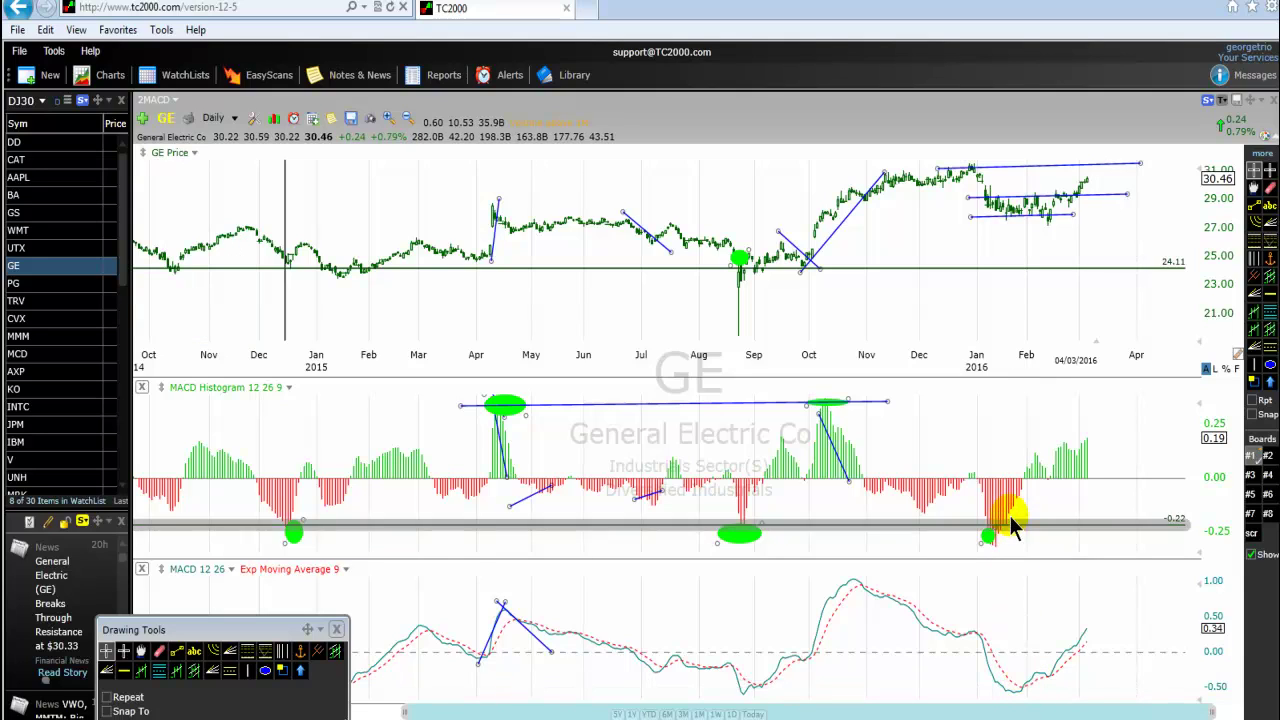
Step: Compare the January 2016 histogram low with the MACD low beneath it and the January to February price support above
{"action": "left_click", "coordinate": [1022, 550]}
{"action": "left_click", "coordinate": [1027, 698]}
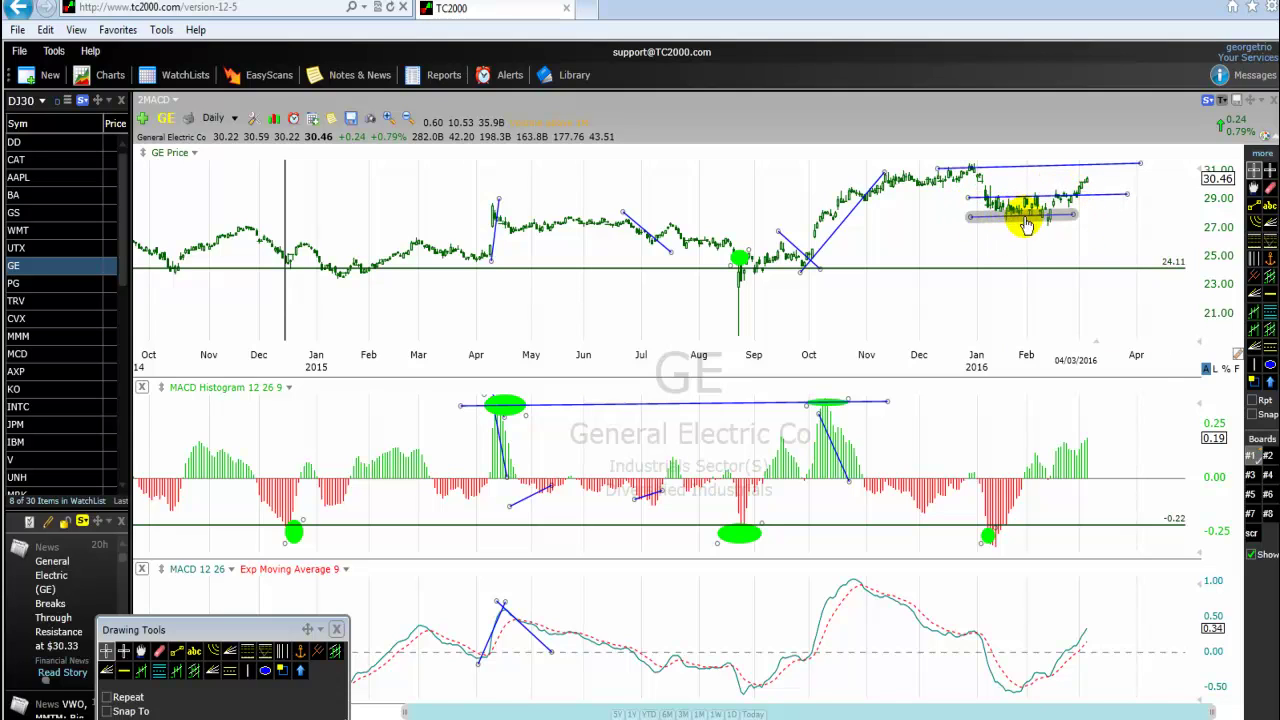
{"action": "mouse_move", "coordinate": [1062, 200]}
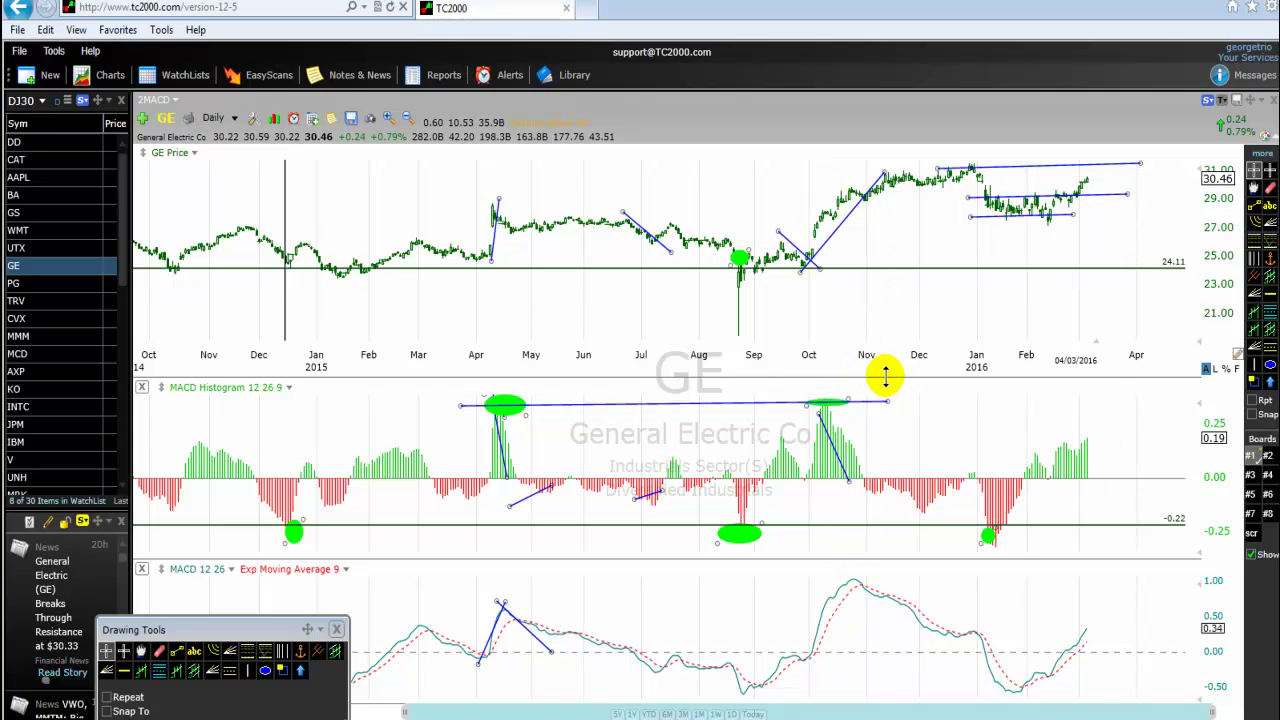
Step: Enlarge the price pane and level the two lower trend lines across the January to March 2016 prices at about 29 and 27.7
{"action": "left_click_drag", "start_coordinate": [882, 376], "coordinate": [879, 210]}
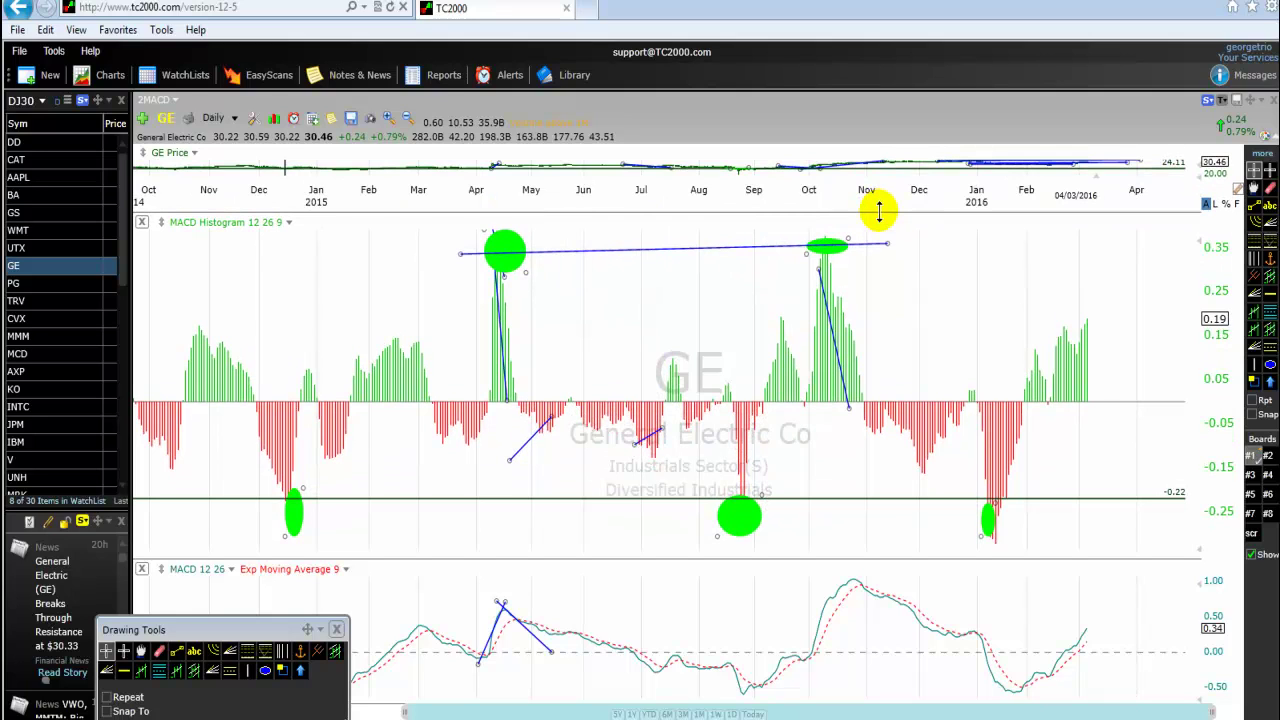
{"action": "left_click_drag", "start_coordinate": [879, 210], "coordinate": [876, 500]}
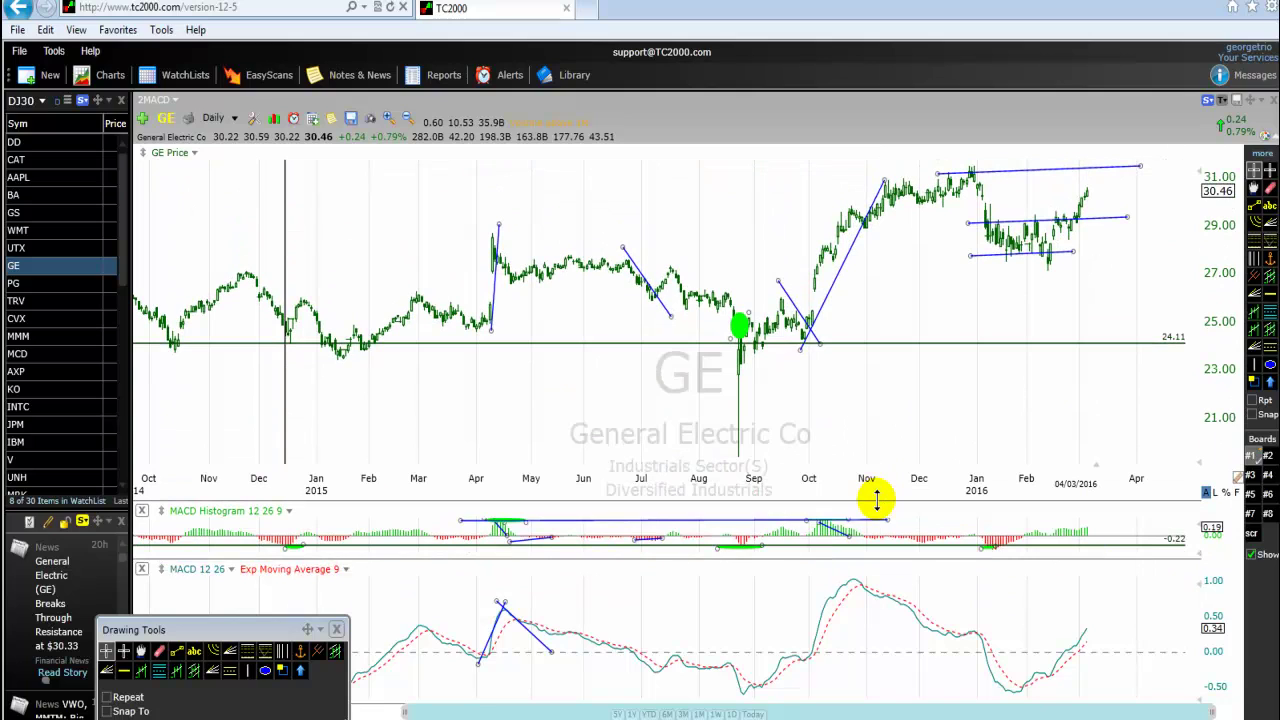
{"action": "left_click_drag", "start_coordinate": [906, 557], "coordinate": [906, 626]}
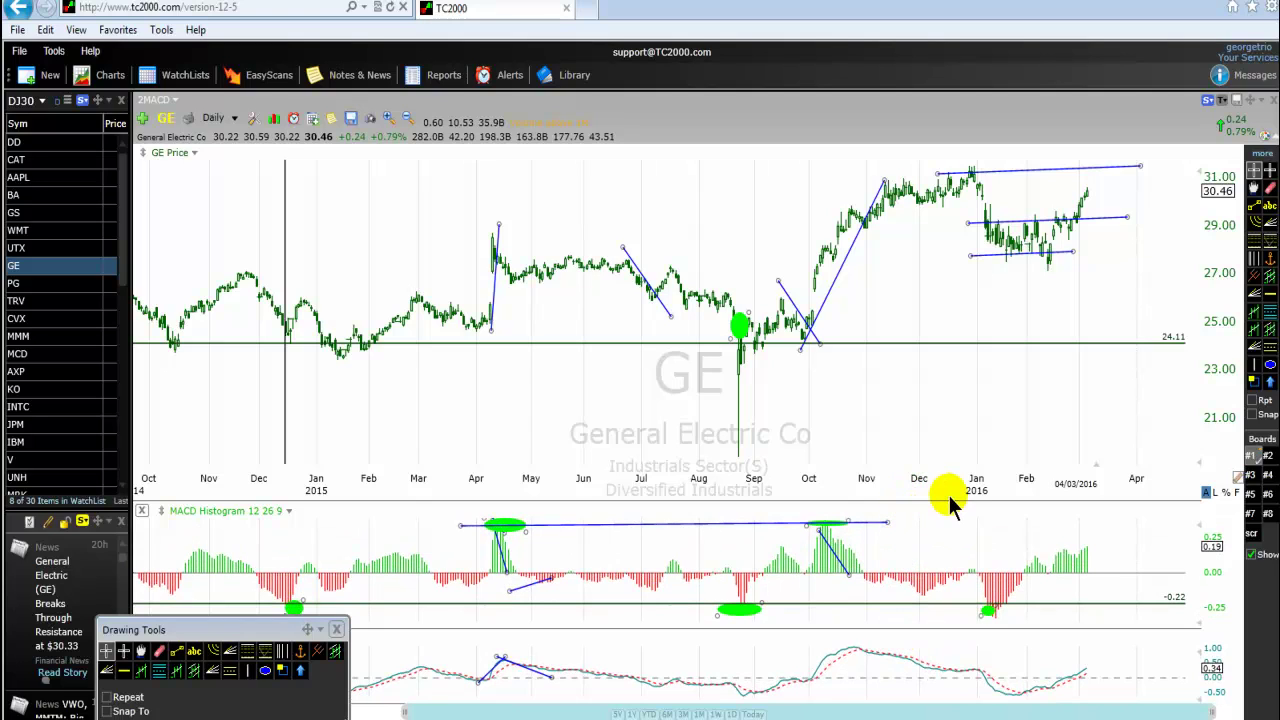
{"action": "left_click_drag", "start_coordinate": [946, 502], "coordinate": [940, 560]}
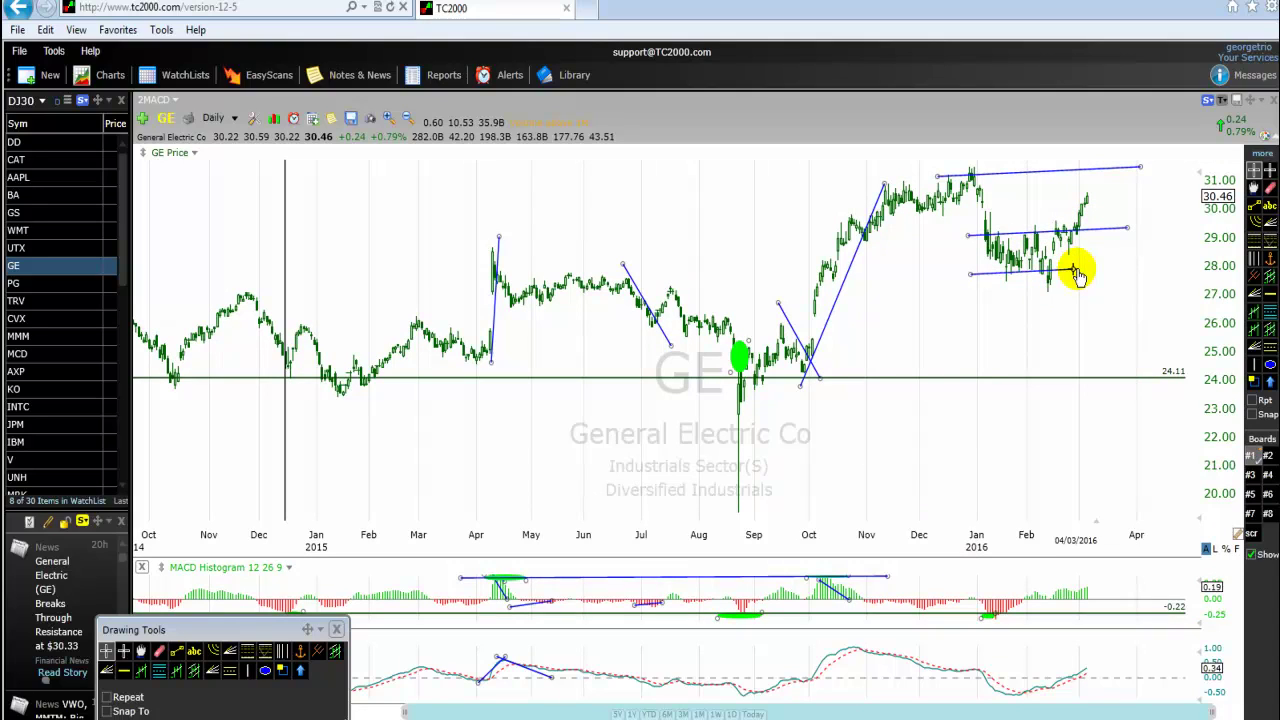
{"action": "left_click_drag", "start_coordinate": [1073, 268], "coordinate": [1081, 276]}
{"action": "left_click_drag", "start_coordinate": [1127, 229], "coordinate": [1130, 238]}
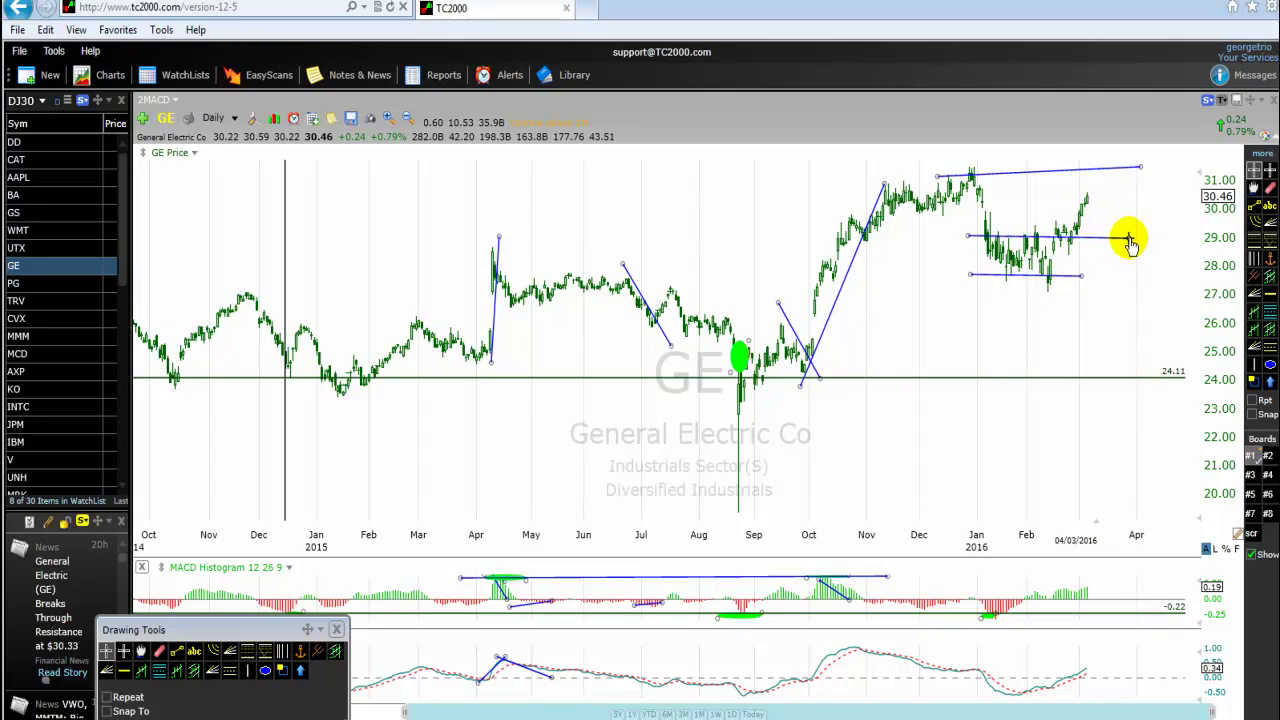
{"action": "left_click_drag", "start_coordinate": [968, 237], "coordinate": [959, 242]}
{"action": "left_click_drag", "start_coordinate": [1083, 272], "coordinate": [1092, 273]}
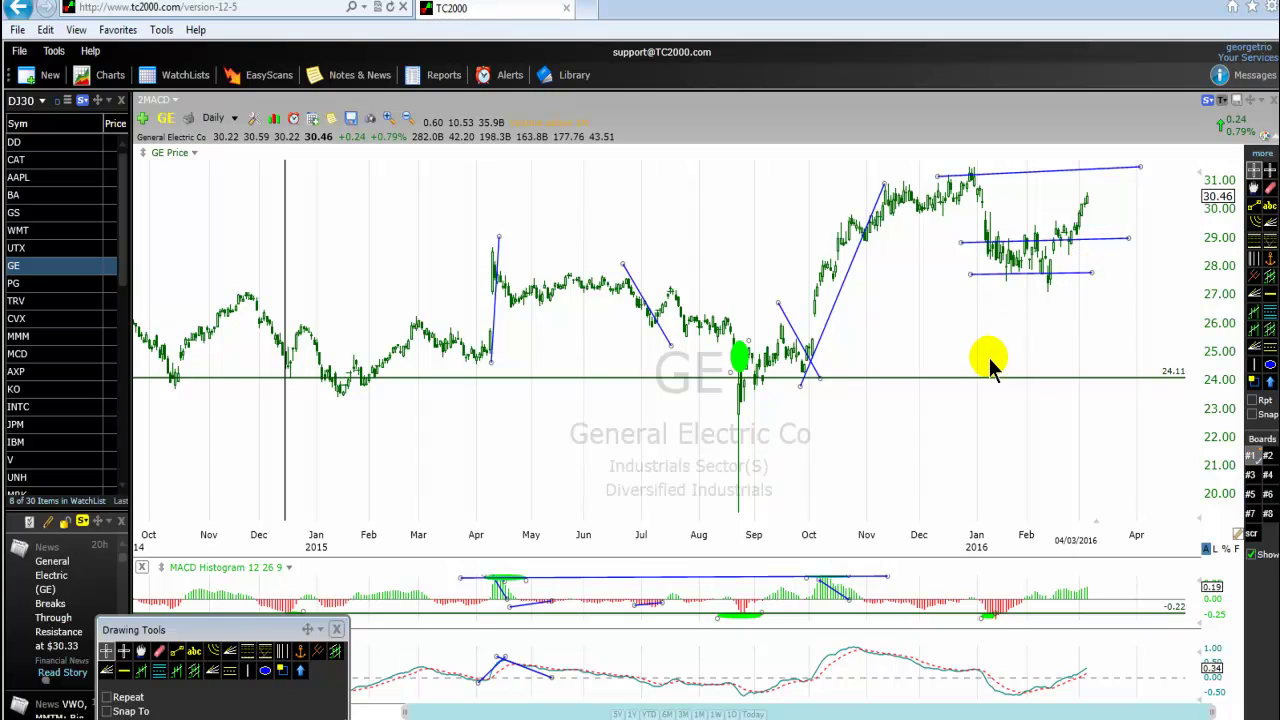
Step: Enlarge the MACD Histogram and MACD panes and draw a falling price trend line from the April 2015 peak near 29 to about 25 in November
{"action": "left_click_drag", "start_coordinate": [913, 557], "coordinate": [897, 393]}
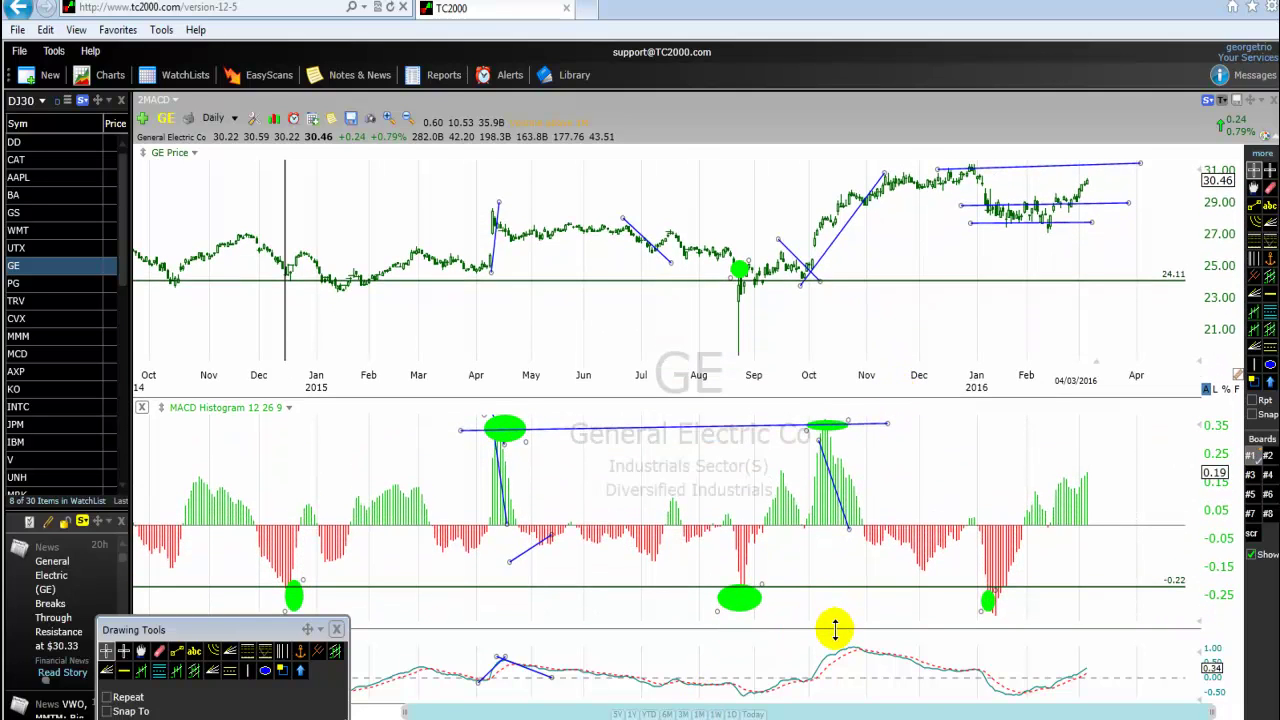
{"action": "left_click_drag", "start_coordinate": [834, 628], "coordinate": [828, 595]}
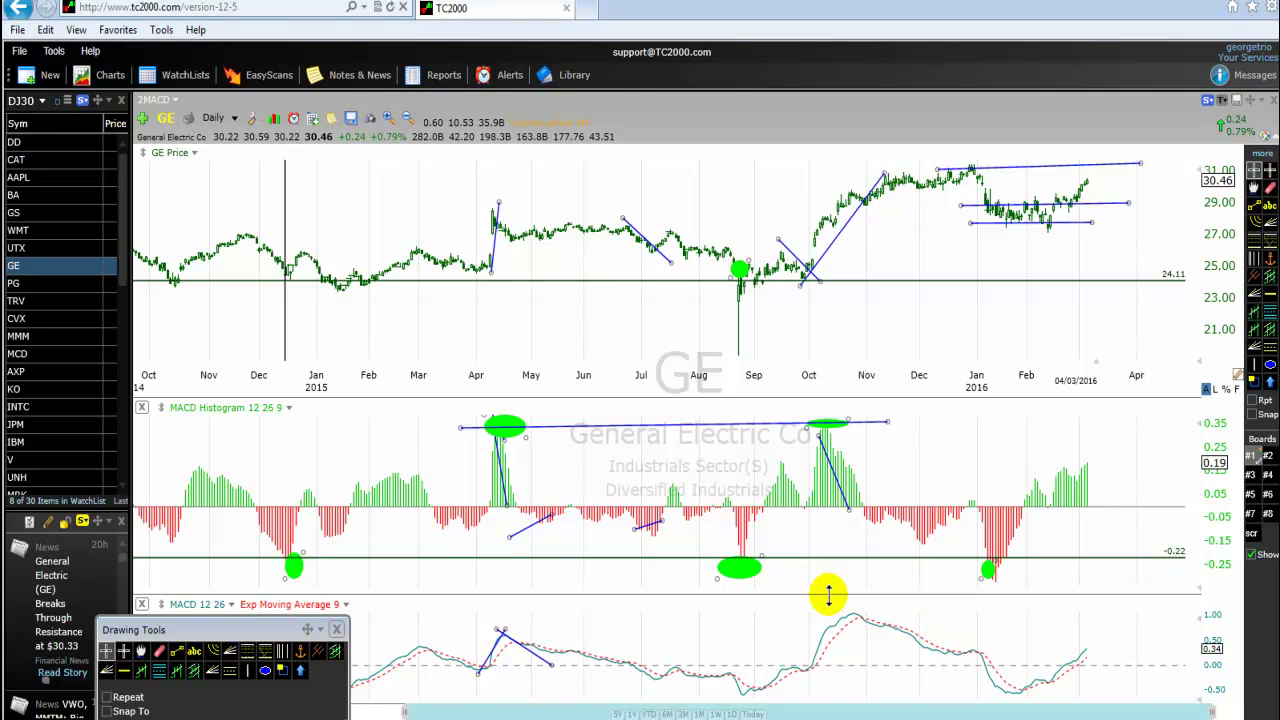
{"action": "left_click", "coordinate": [176, 651]}
{"action": "mouse_move", "coordinate": [492, 204]}
{"action": "left_mouse_down"}
{"action": "mouse_move", "coordinate": [748, 234]}
{"action": "mouse_move", "coordinate": [885, 267]}
{"action": "left_mouse_up"}
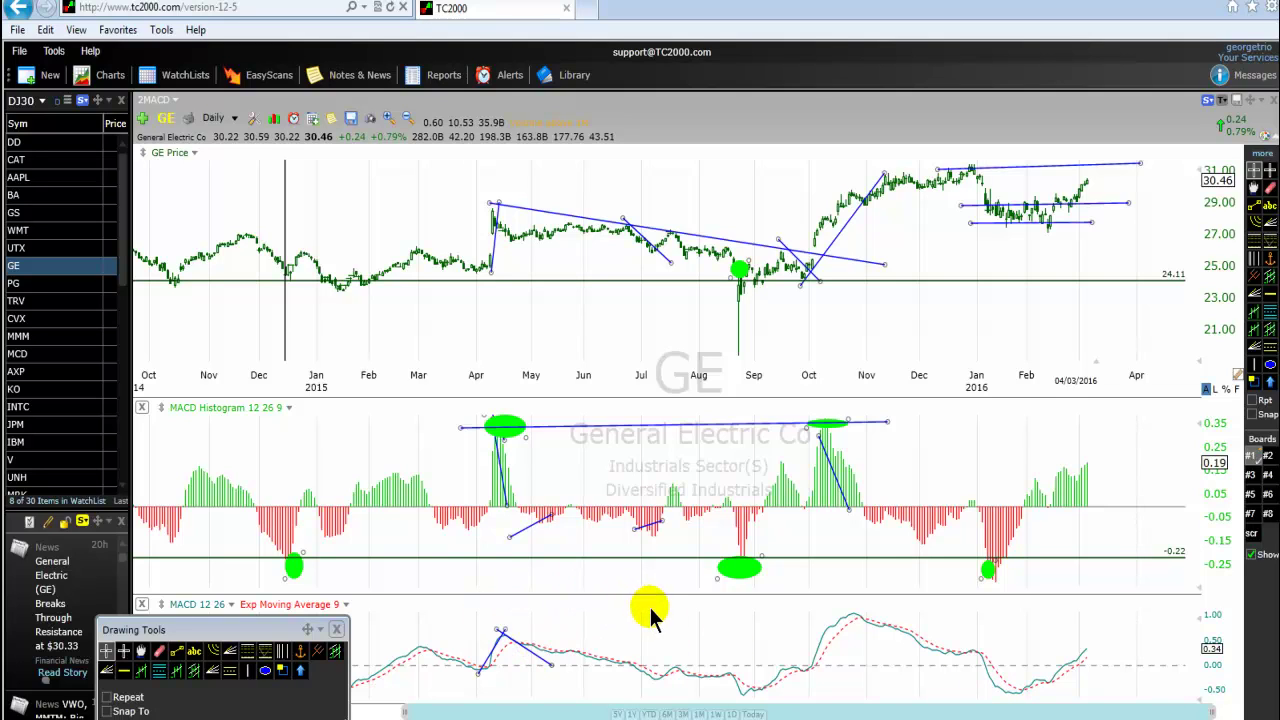
Step: Show history back to August 2014 and place a new ellipse over the August 2014 histogram peak
{"action": "scroll", "coordinate": [360, 572], "scroll_direction": "down", "scroll_amount": 2}
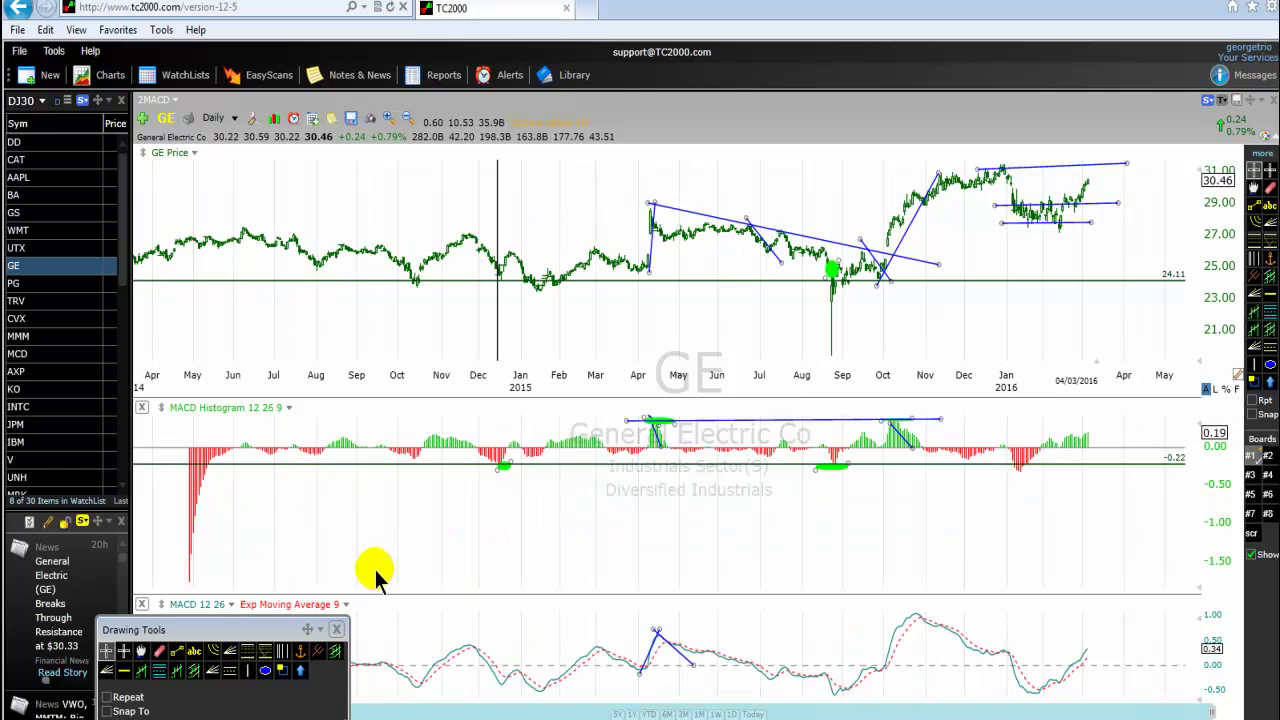
{"action": "scroll", "coordinate": [372, 565], "scroll_direction": "up", "scroll_amount": 1}
{"action": "scroll", "coordinate": [614, 636], "scroll_direction": "up", "scroll_amount": 1}
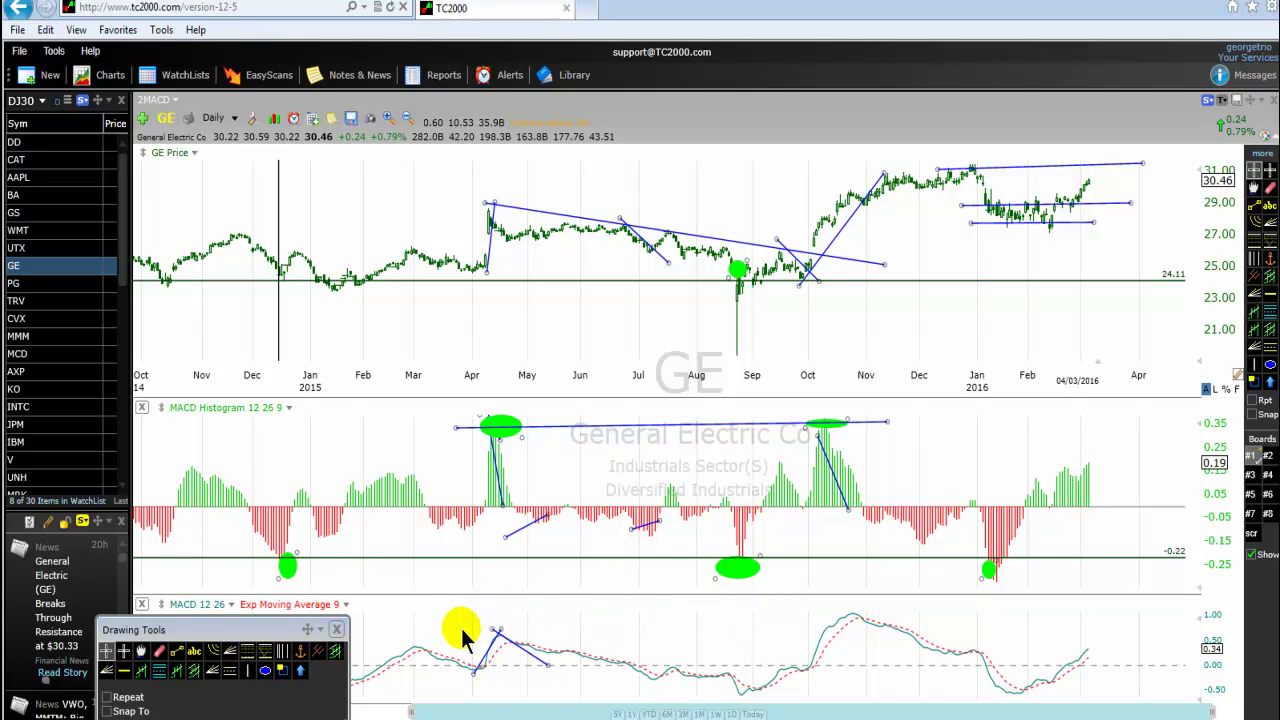
{"action": "scroll", "coordinate": [463, 628], "scroll_direction": "down", "scroll_amount": 1}
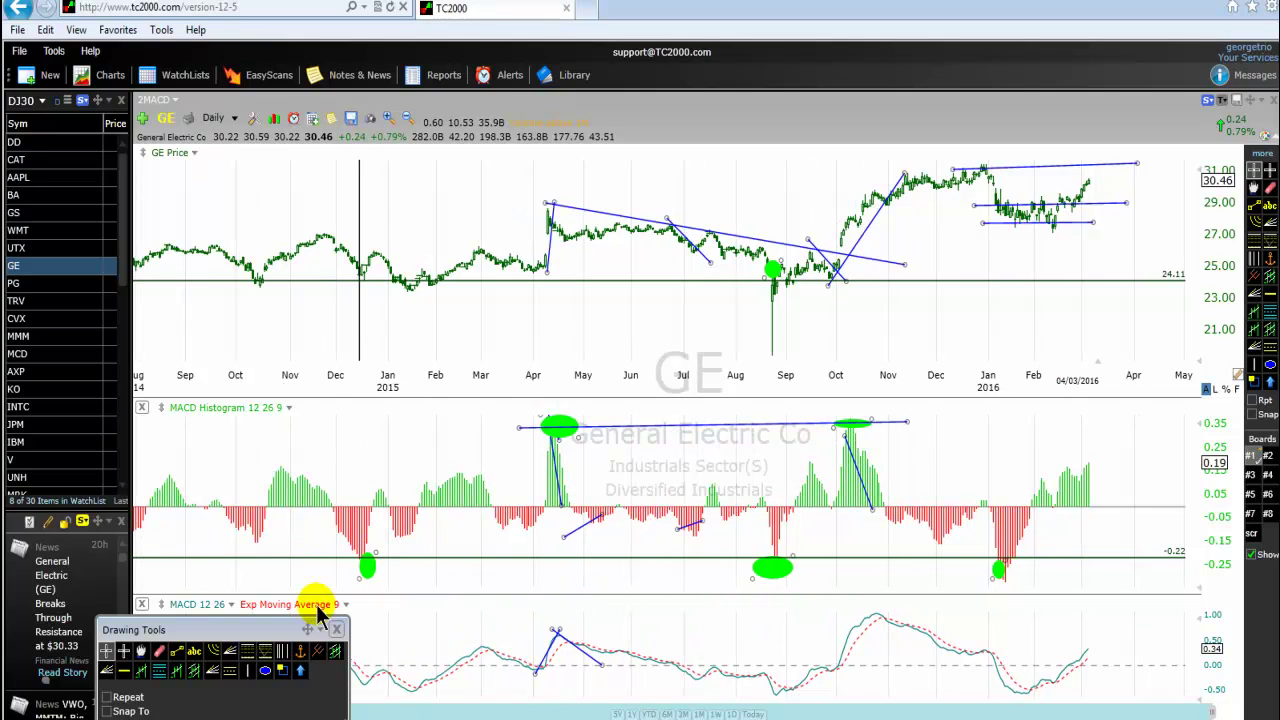
{"action": "left_click", "coordinate": [364, 557]}
{"action": "mouse_move", "coordinate": [366, 568]}
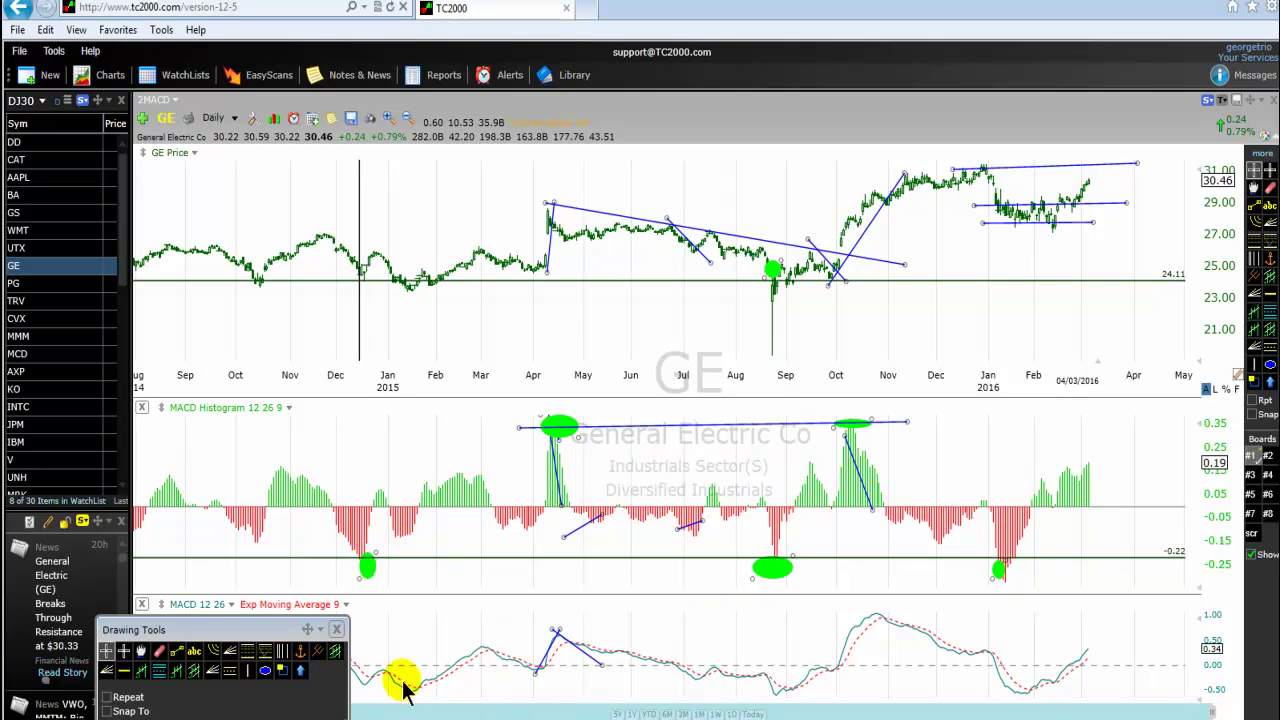
{"action": "left_click", "coordinate": [265, 670]}
{"action": "left_click_drag", "start_coordinate": [428, 524], "coordinate": [393, 550]}
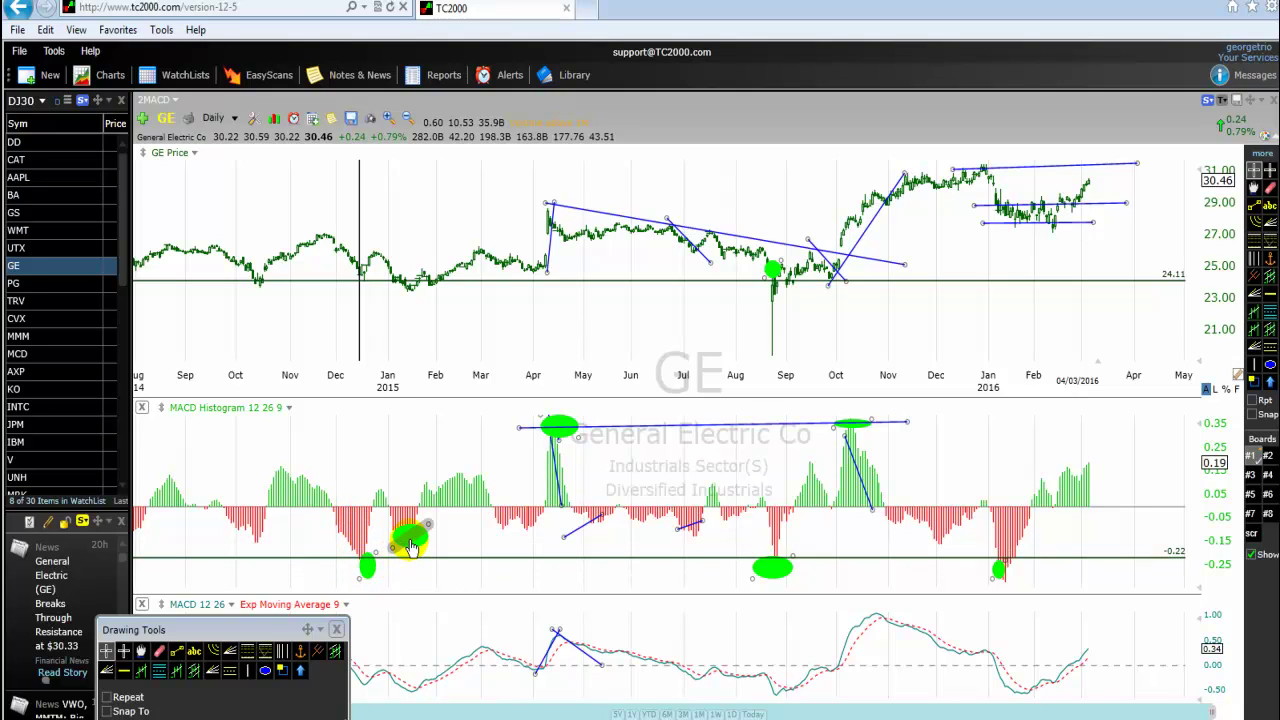
{"action": "mouse_move", "coordinate": [410, 543]}
{"action": "left_click_drag", "start_coordinate": [408, 541], "coordinate": [169, 466]}
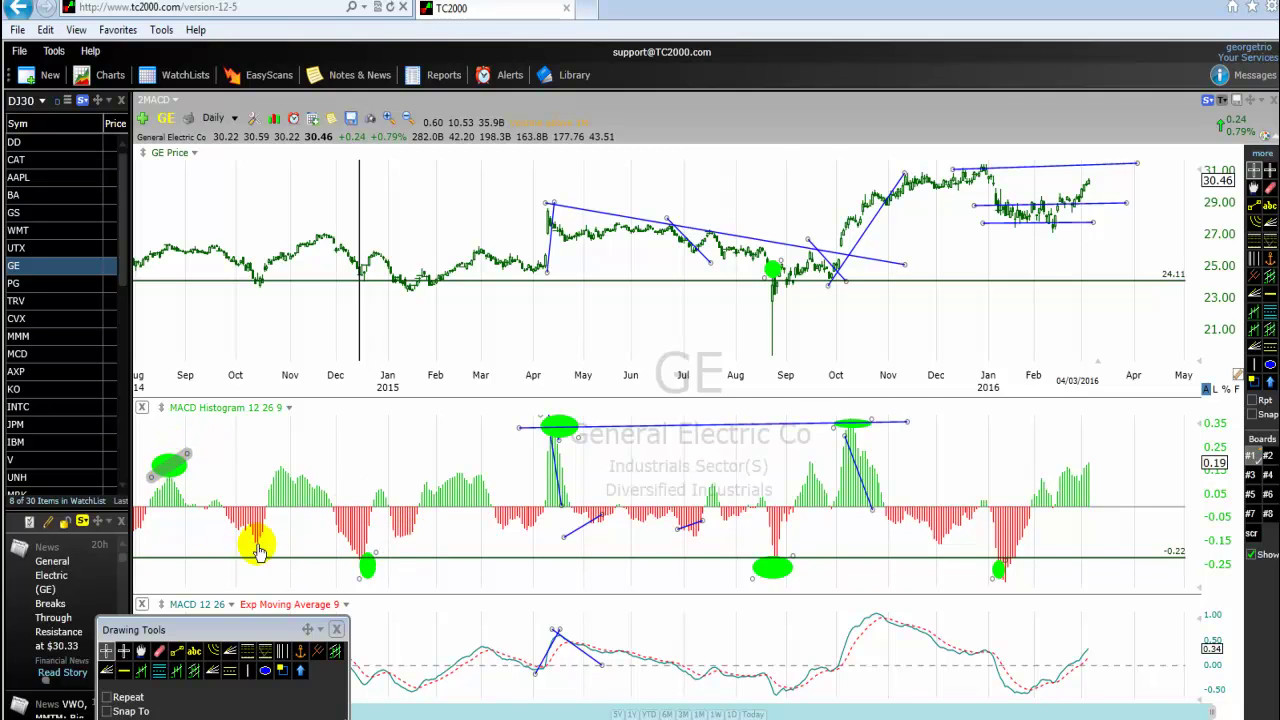
Step: Move the December 2014 ellipse onto the small September 2014 histogram peak and draw a falling trend line from the August peak to it
{"action": "left_click_drag", "start_coordinate": [365, 566], "coordinate": [210, 495]}
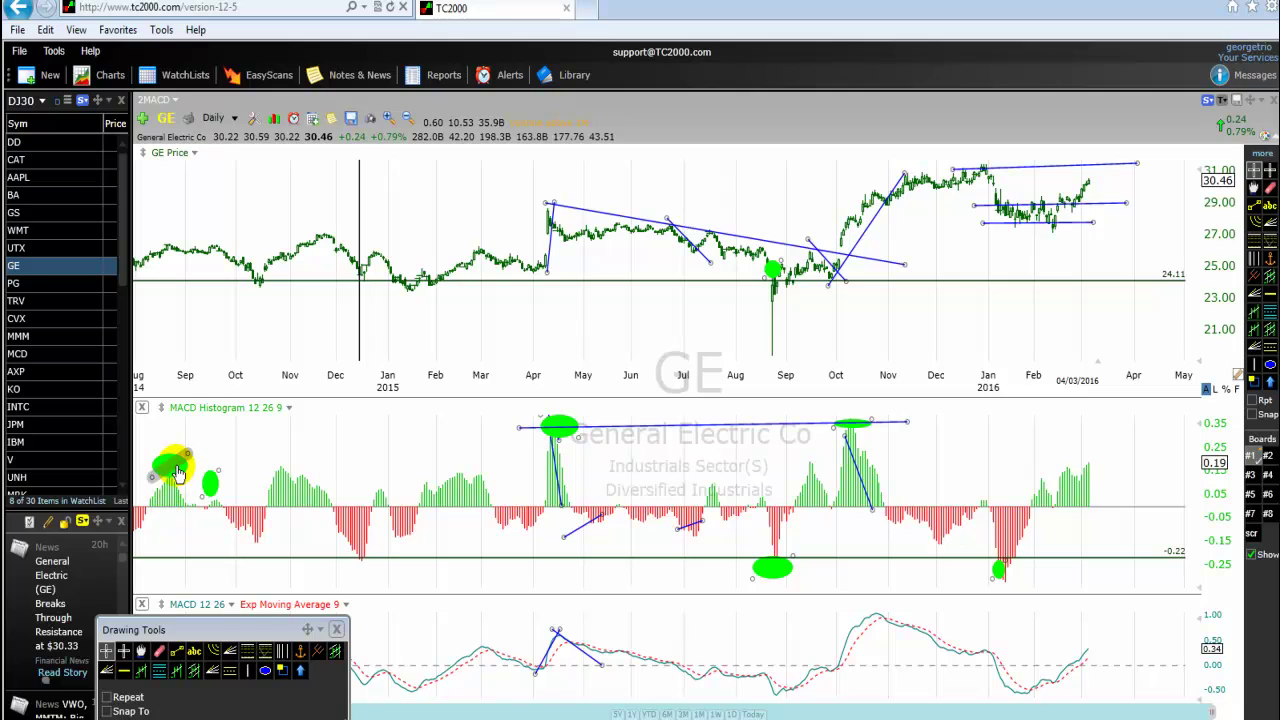
{"action": "left_click_drag", "start_coordinate": [210, 485], "coordinate": [218, 488]}
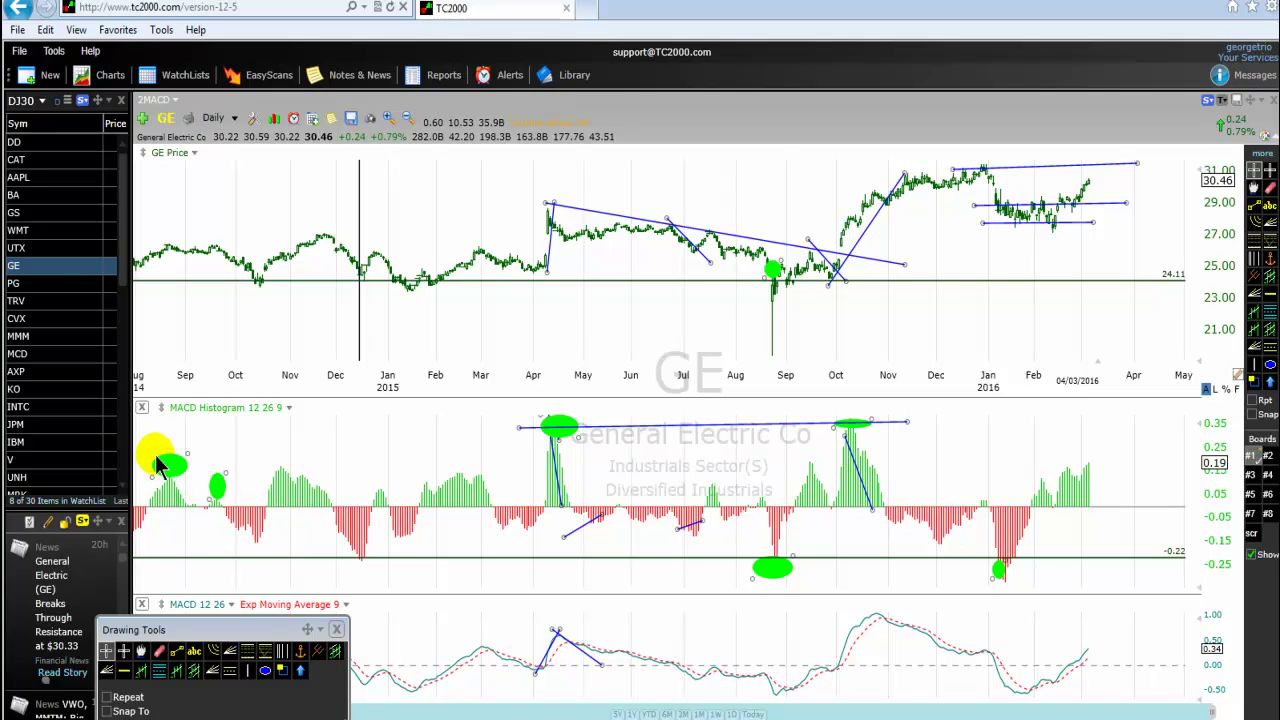
{"action": "mouse_move", "coordinate": [218, 494]}
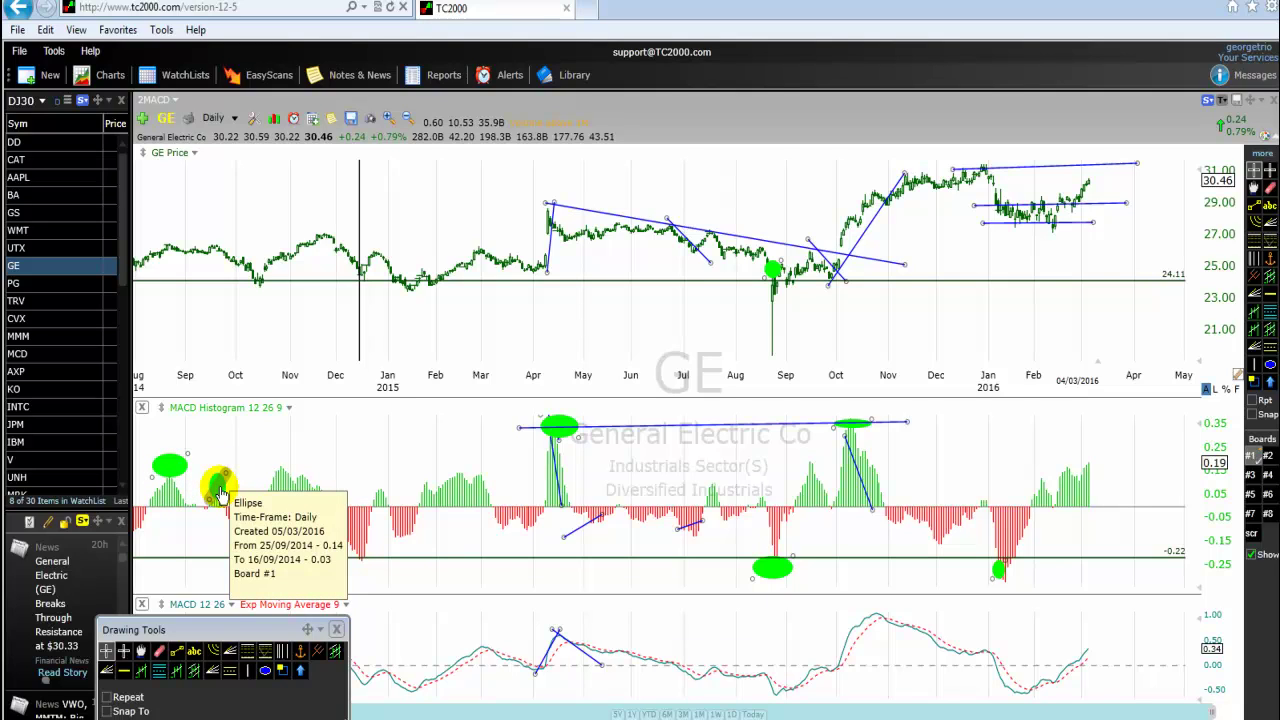
{"action": "left_click", "coordinate": [176, 651]}
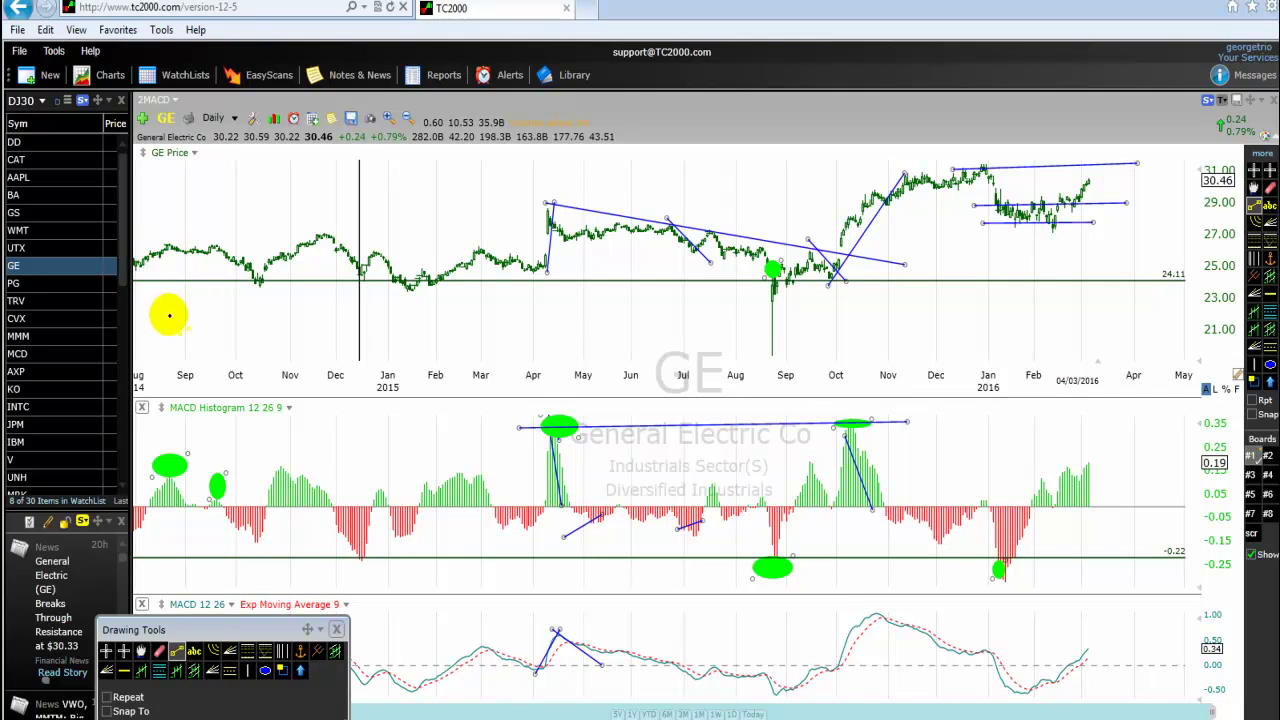
{"action": "left_click_drag", "start_coordinate": [168, 462], "coordinate": [226, 503]}
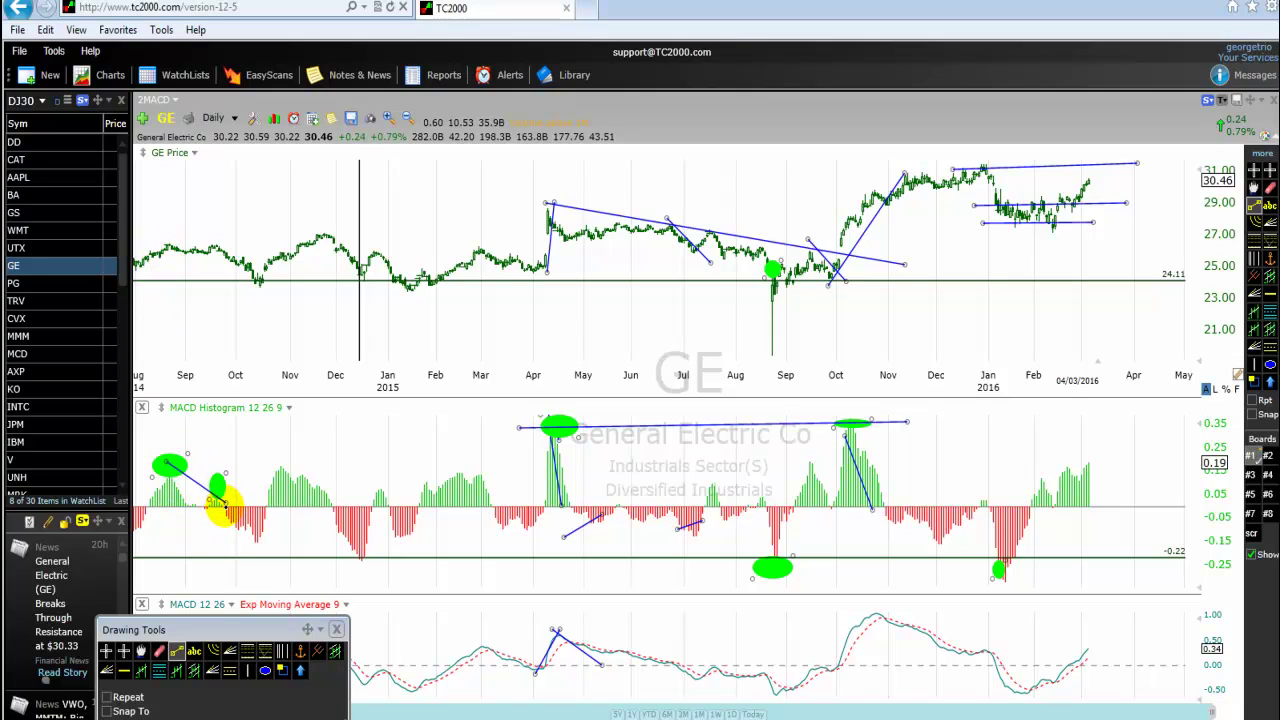
Step: Draw flat trend lines below and above the August to October 2014 prices and move the vertical line to early October 2014
{"action": "left_click", "coordinate": [176, 651]}
{"action": "left_click_drag", "start_coordinate": [167, 260], "coordinate": [238, 259]}
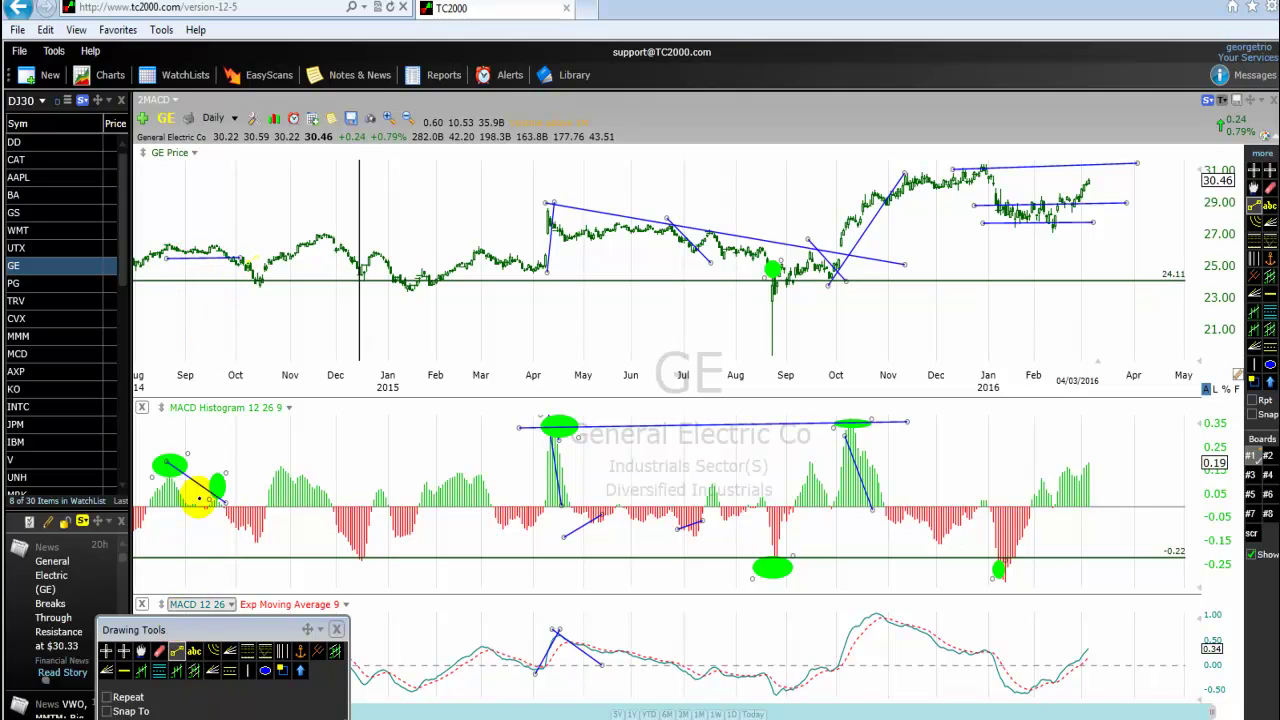
{"action": "left_click_drag", "start_coordinate": [158, 241], "coordinate": [234, 241]}
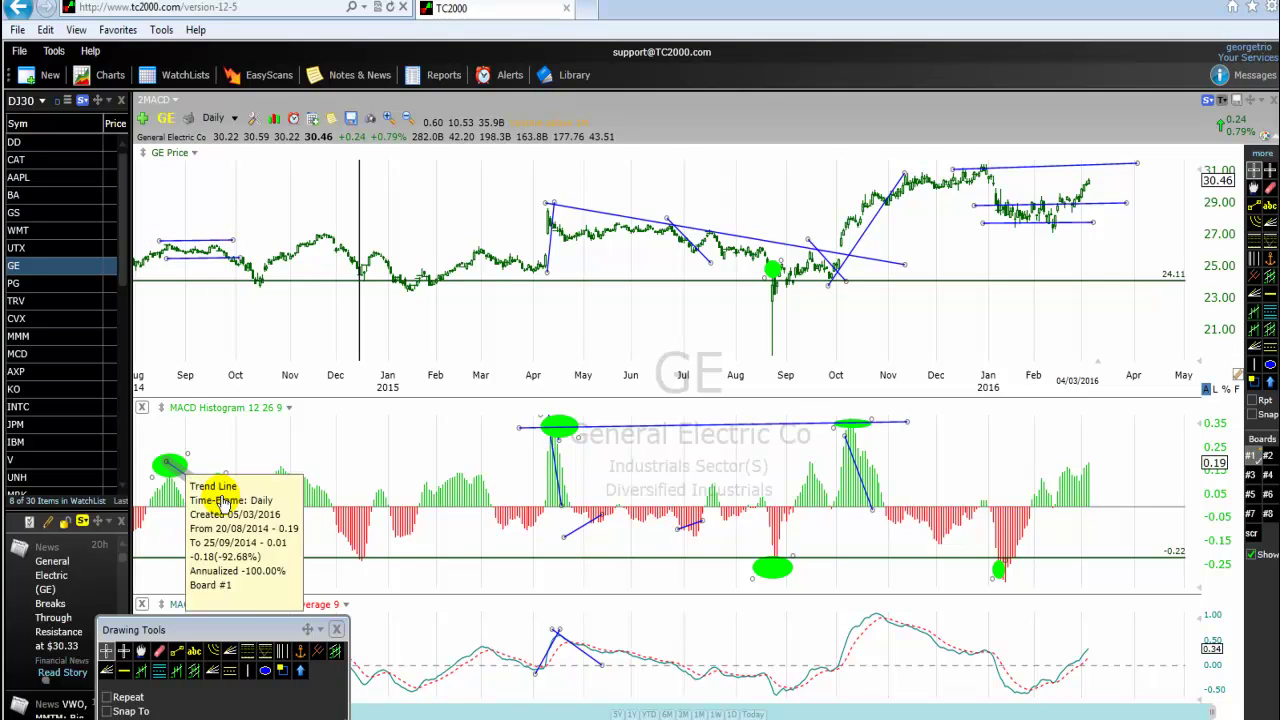
{"action": "left_click", "coordinate": [242, 236]}
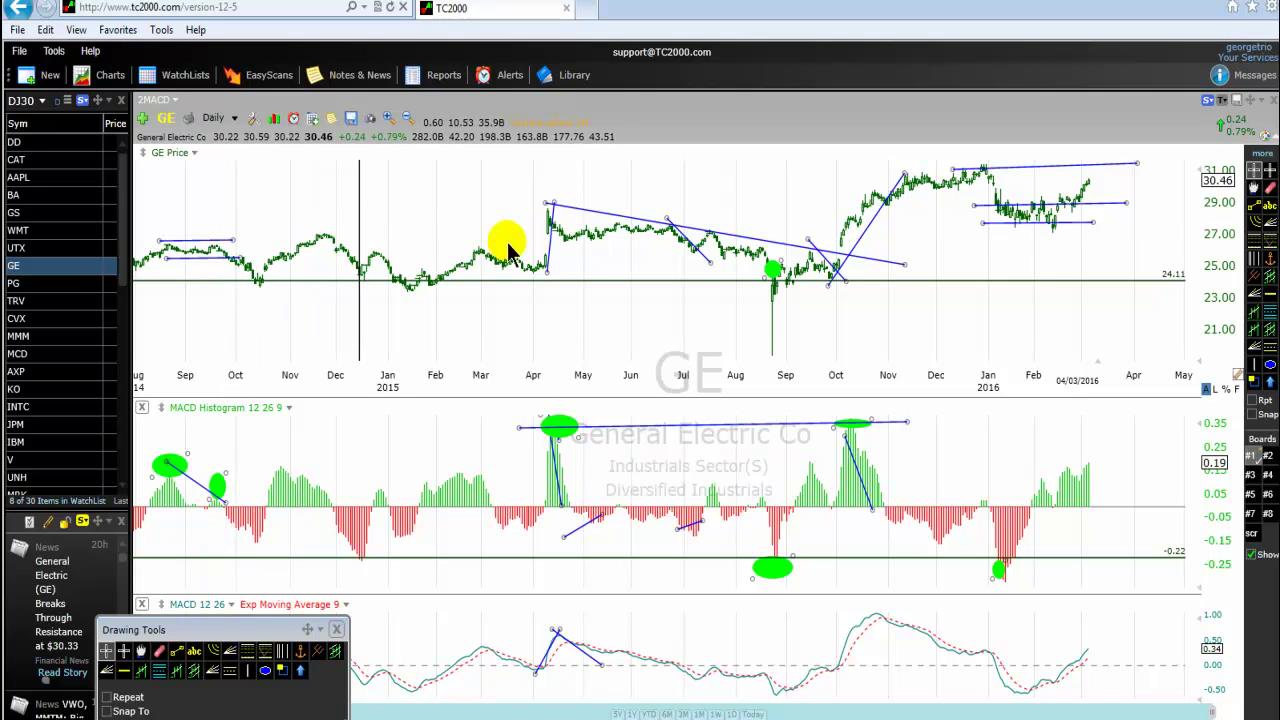
{"action": "left_click_drag", "start_coordinate": [357, 240], "coordinate": [243, 243]}
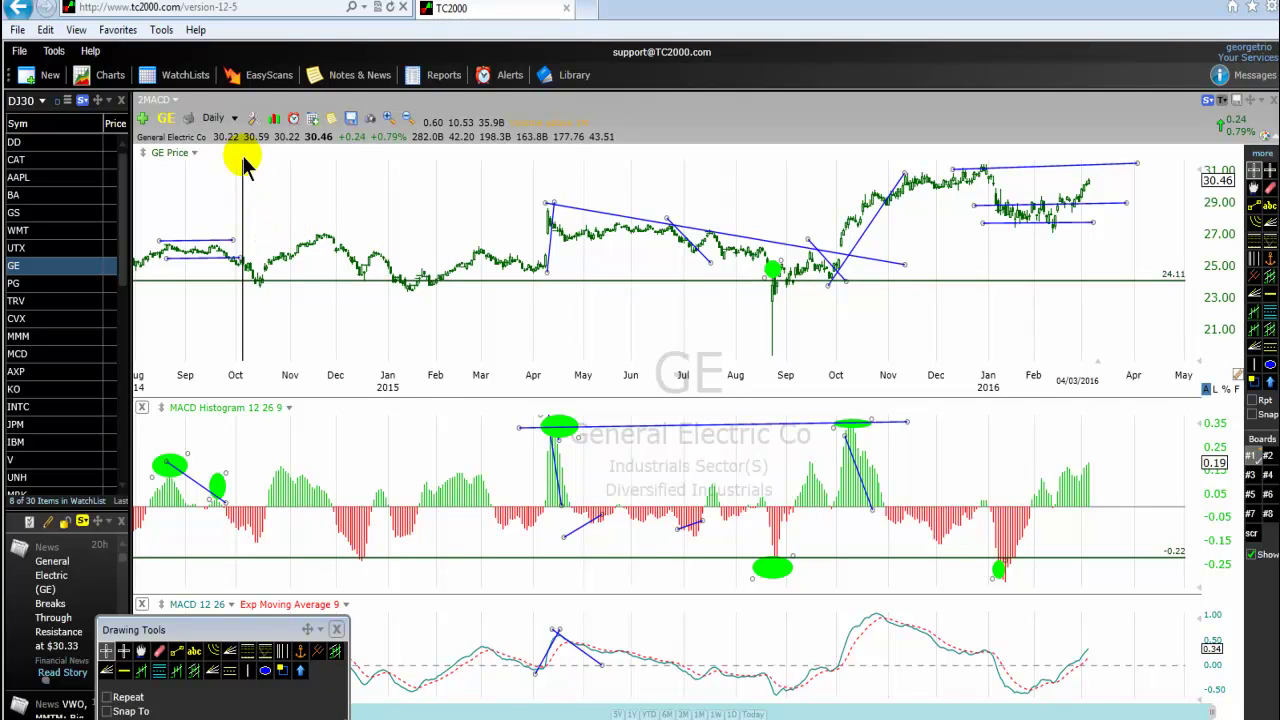
Step: View the GE chart on the Weekly time frame and change it to Quarterly
{"action": "left_click", "coordinate": [236, 120]}
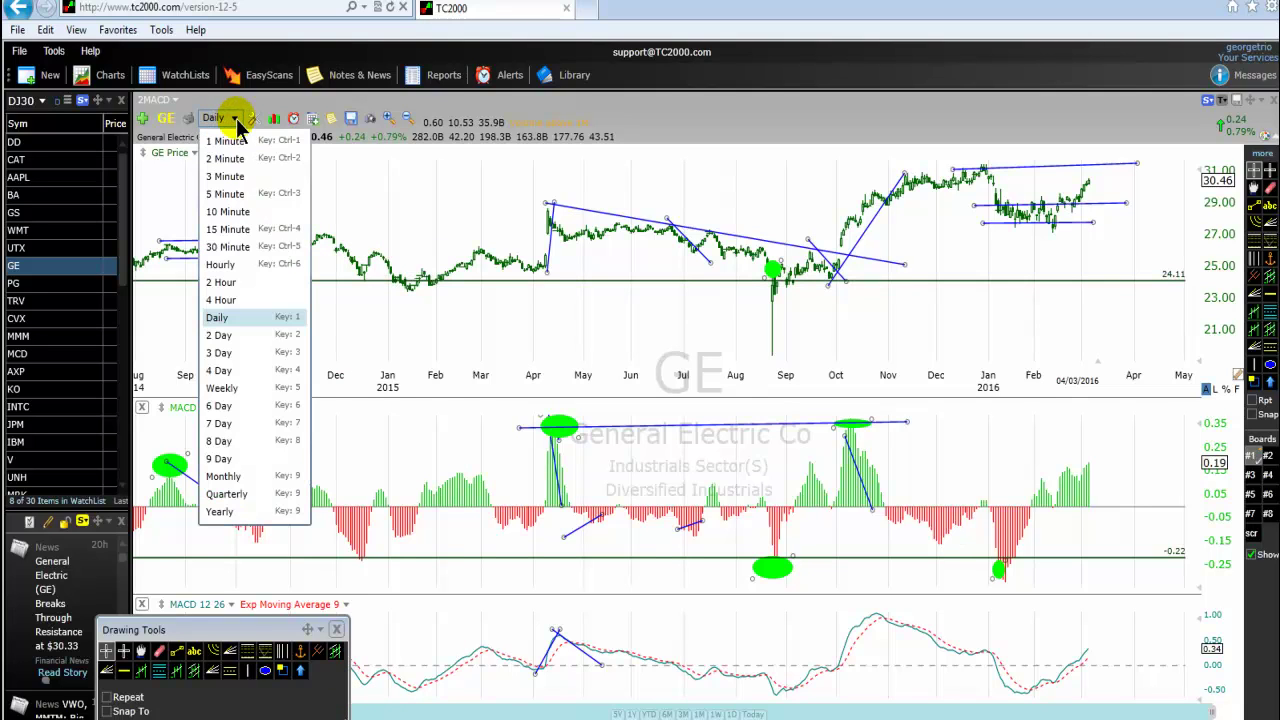
{"action": "left_click", "coordinate": [240, 385]}
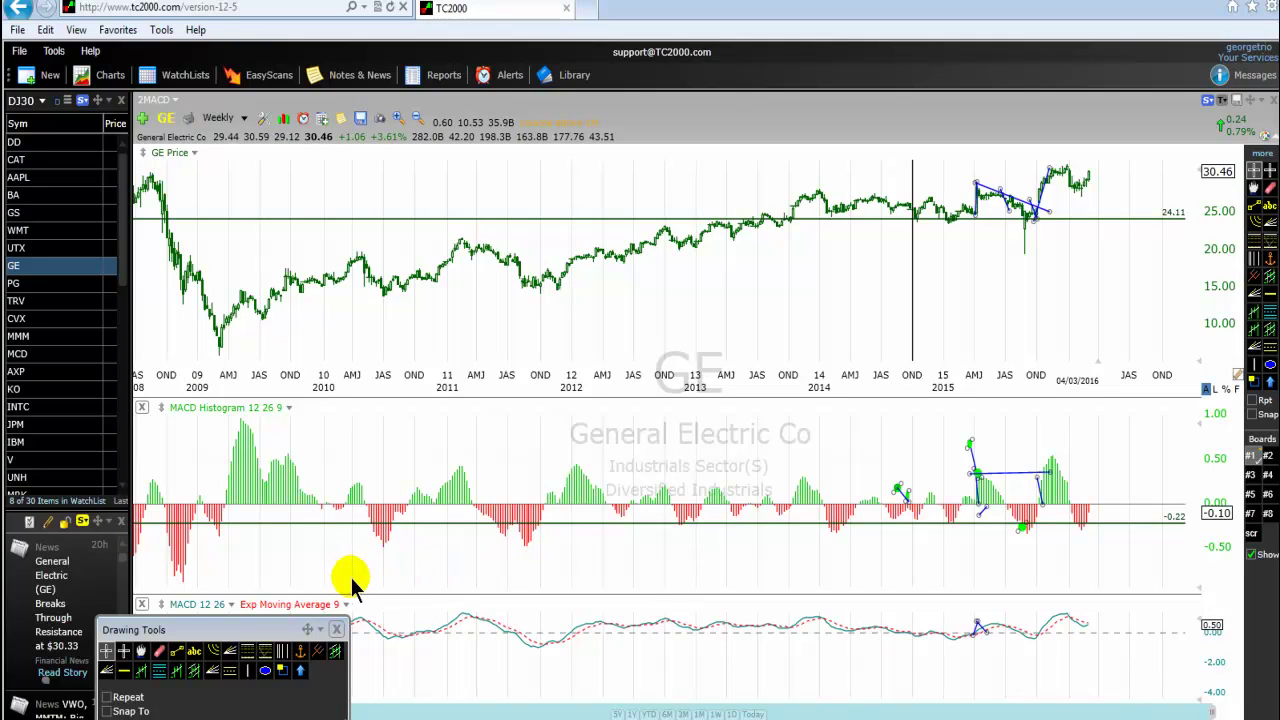
{"action": "left_click", "coordinate": [246, 121]}
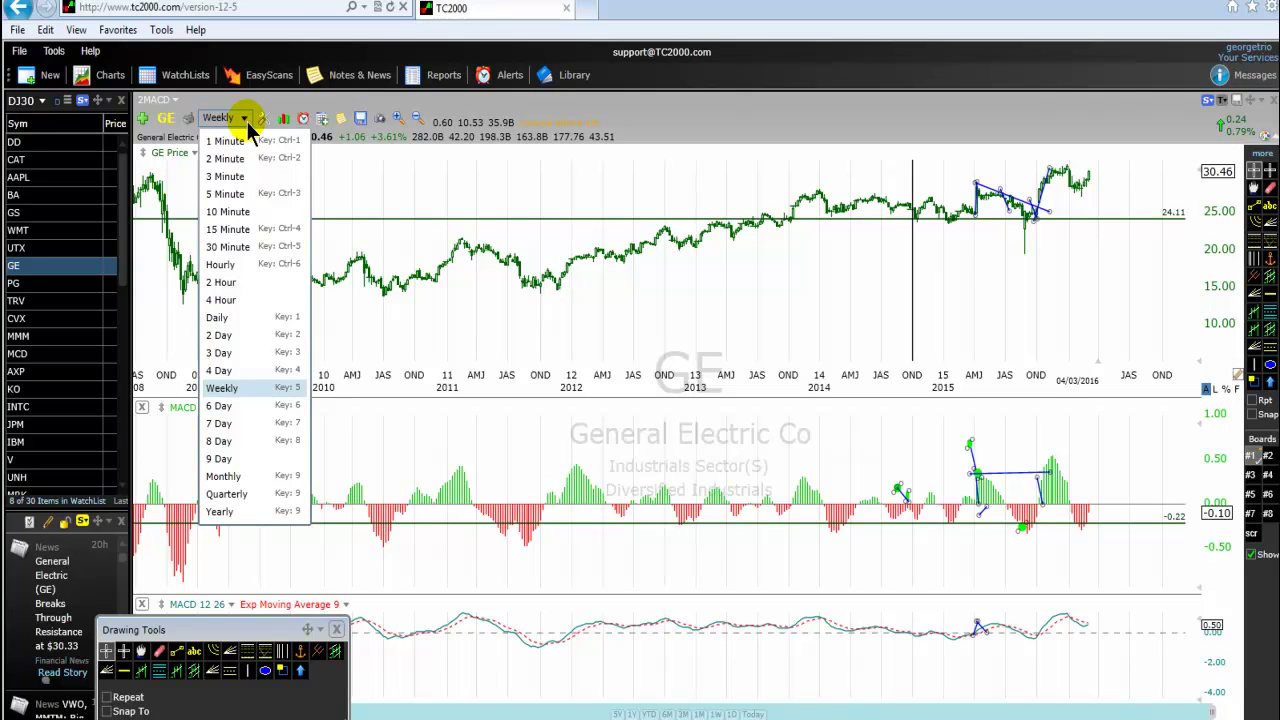
{"action": "left_click", "coordinate": [227, 495]}
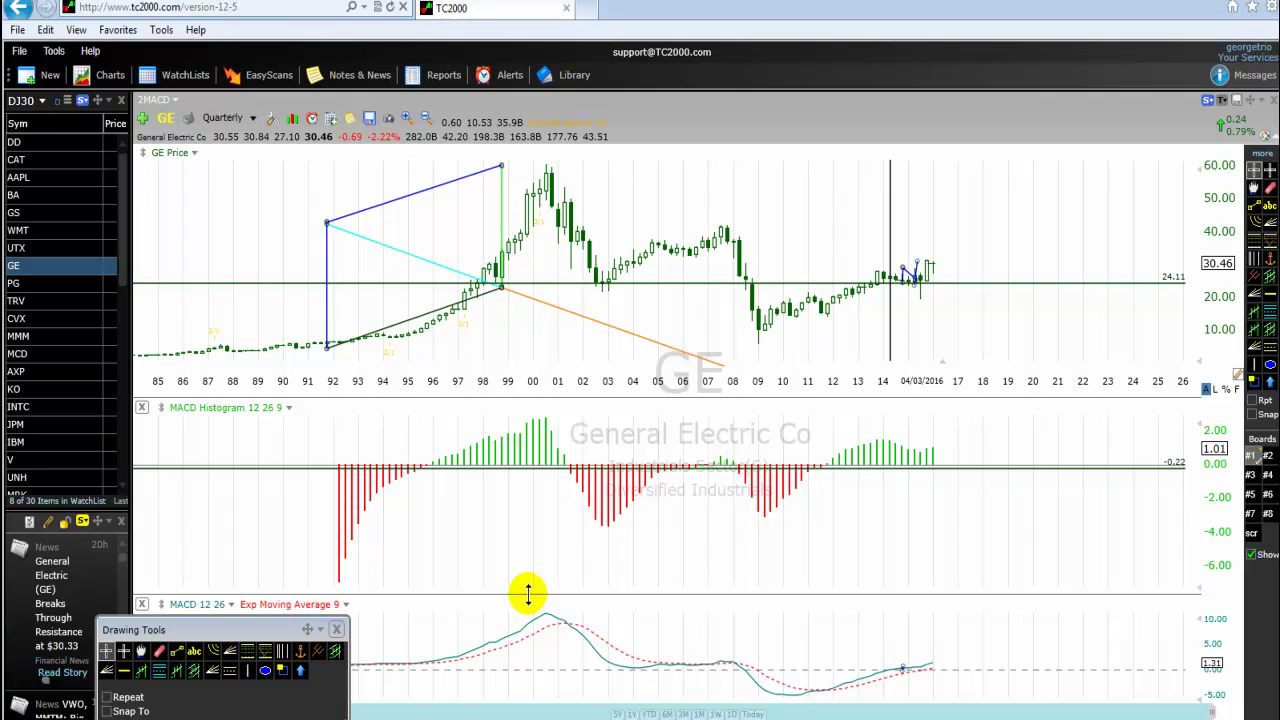
Step: Mark the 2003 and 2009 MACD Histogram lows with an ellipse each and compare them
{"action": "left_click", "coordinate": [265, 670]}
{"action": "left_click_drag", "start_coordinate": [624, 516], "coordinate": [583, 540]}
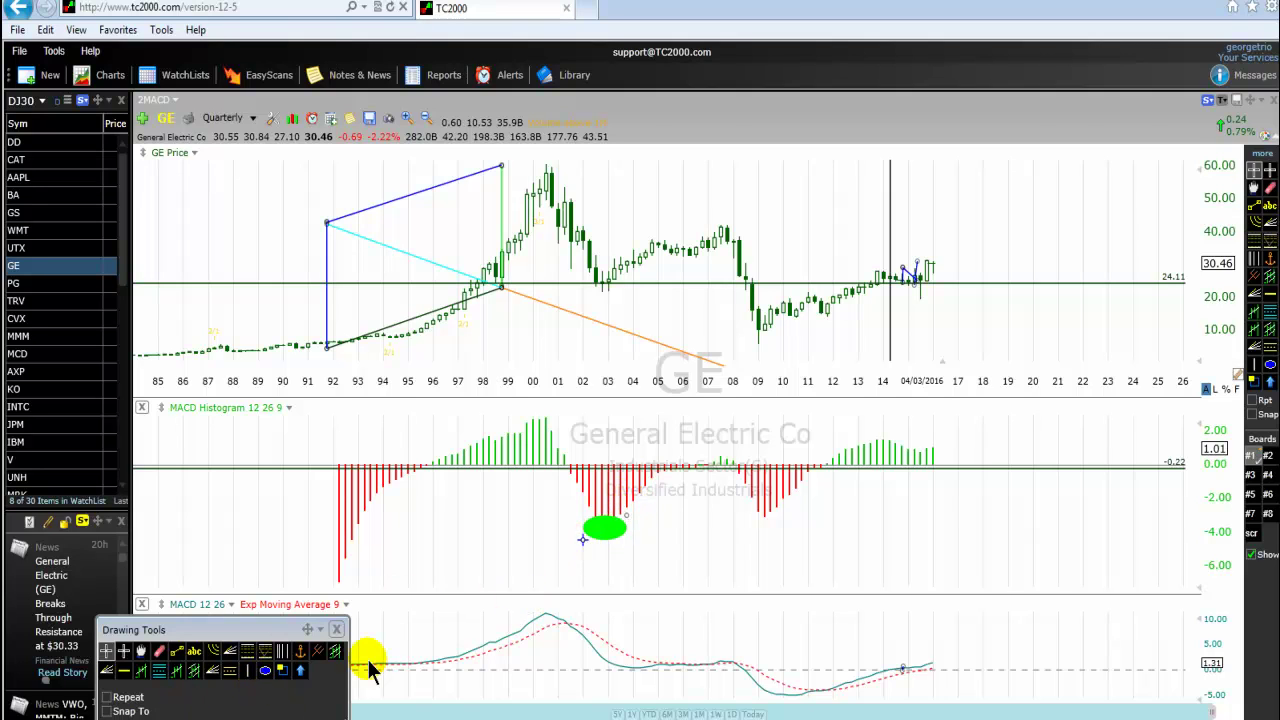
{"action": "left_click", "coordinate": [268, 674]}
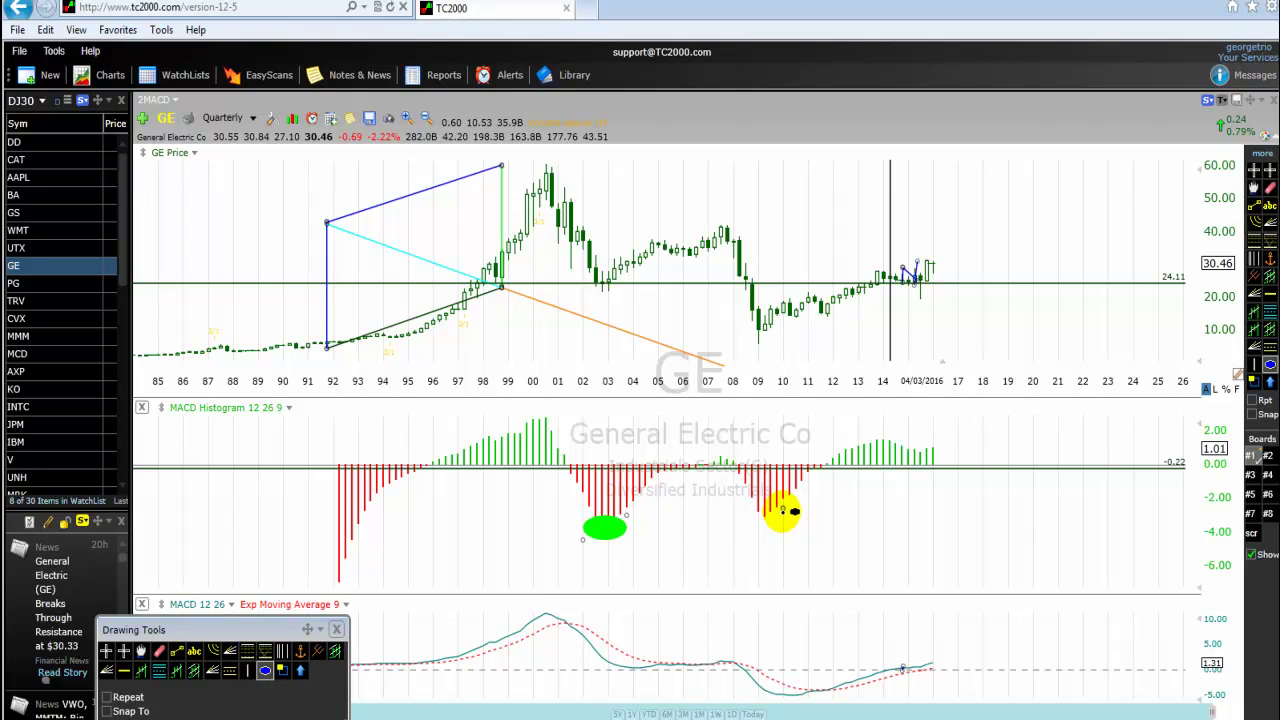
{"action": "left_click_drag", "start_coordinate": [781, 509], "coordinate": [745, 528]}
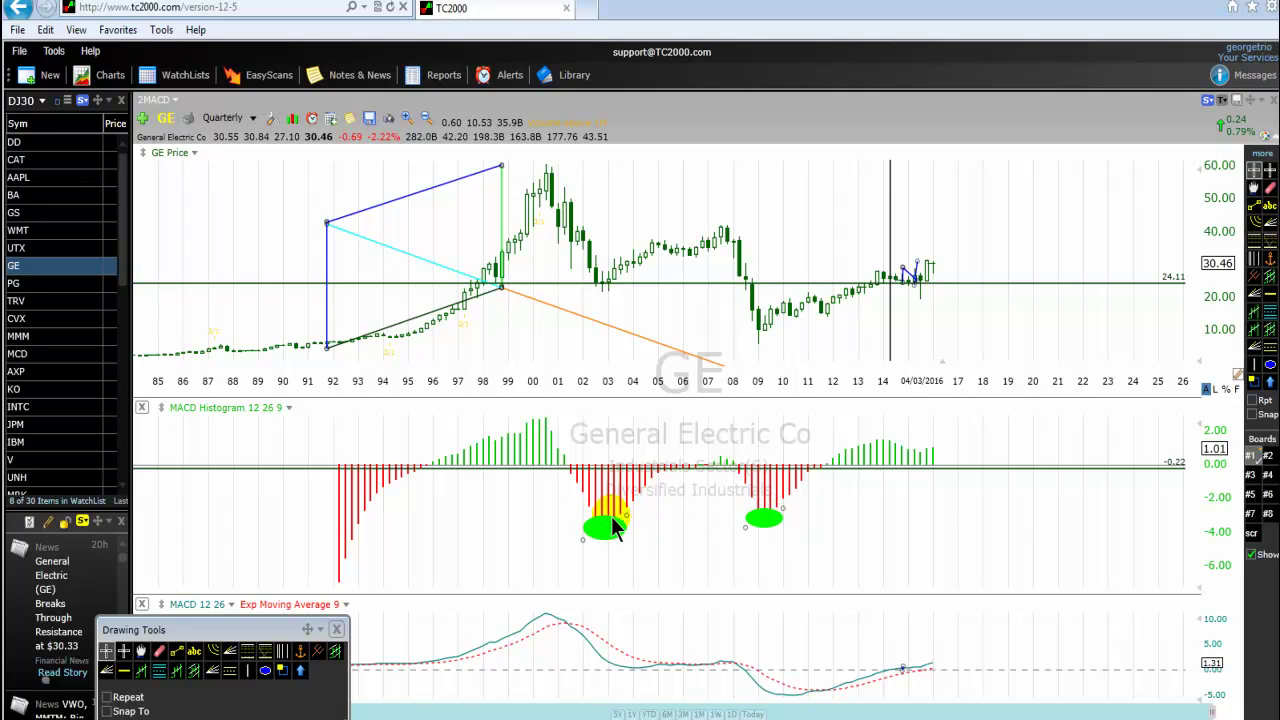
{"action": "mouse_move", "coordinate": [776, 521]}
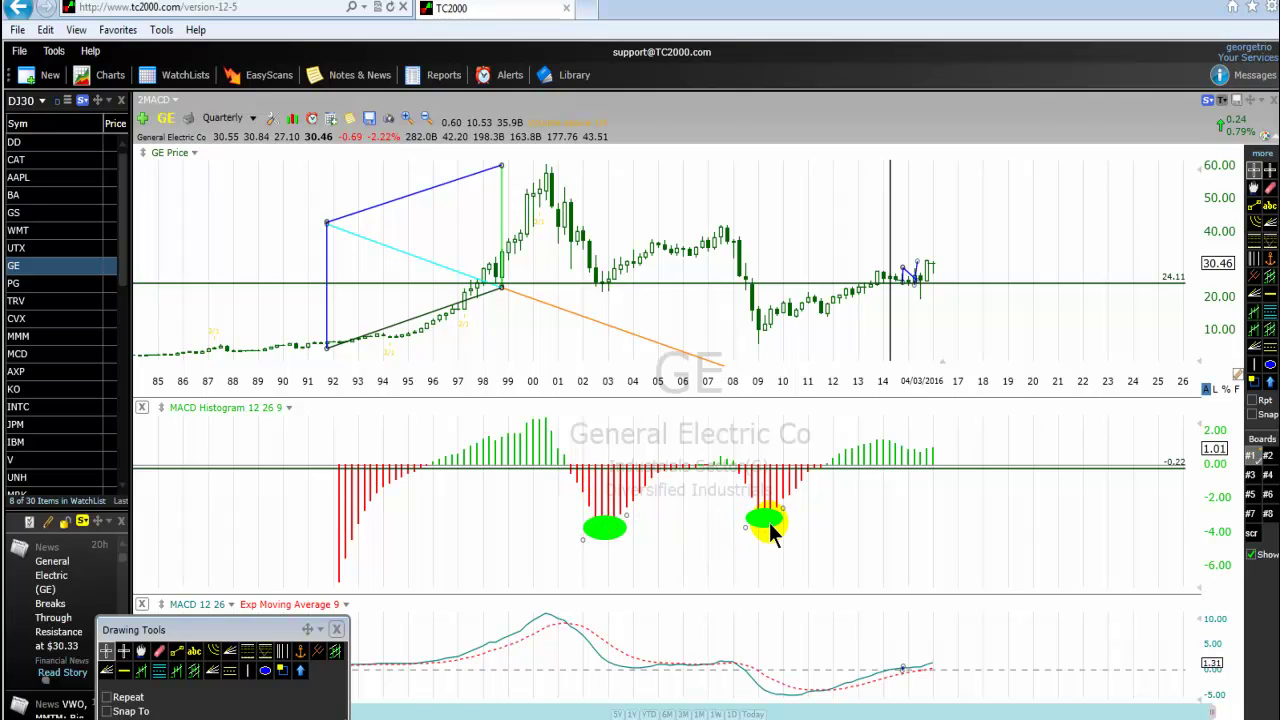
Step: Draw trend lines on the Quarterly price chart from the 2000 peak to the 2003 low, up to the late 2007 peak and down to the 2009 low
{"action": "left_click", "coordinate": [176, 651]}
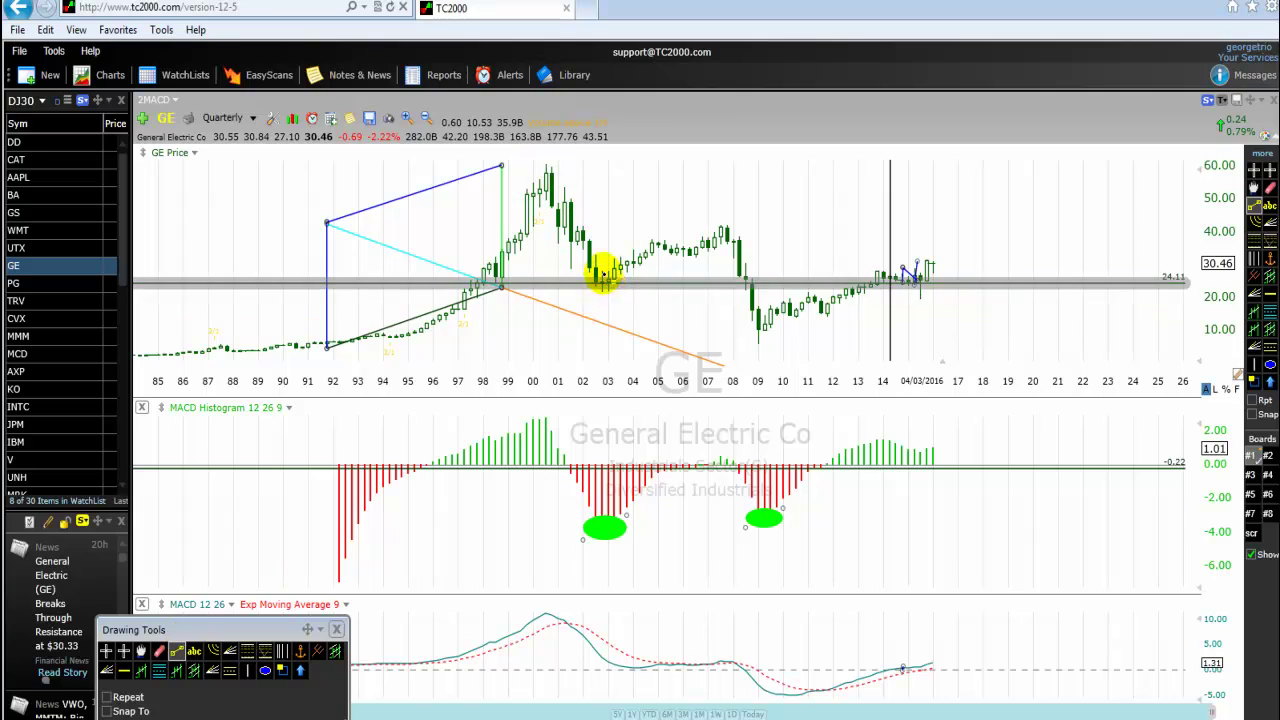
{"action": "left_click_drag", "start_coordinate": [545, 163], "coordinate": [607, 288]}
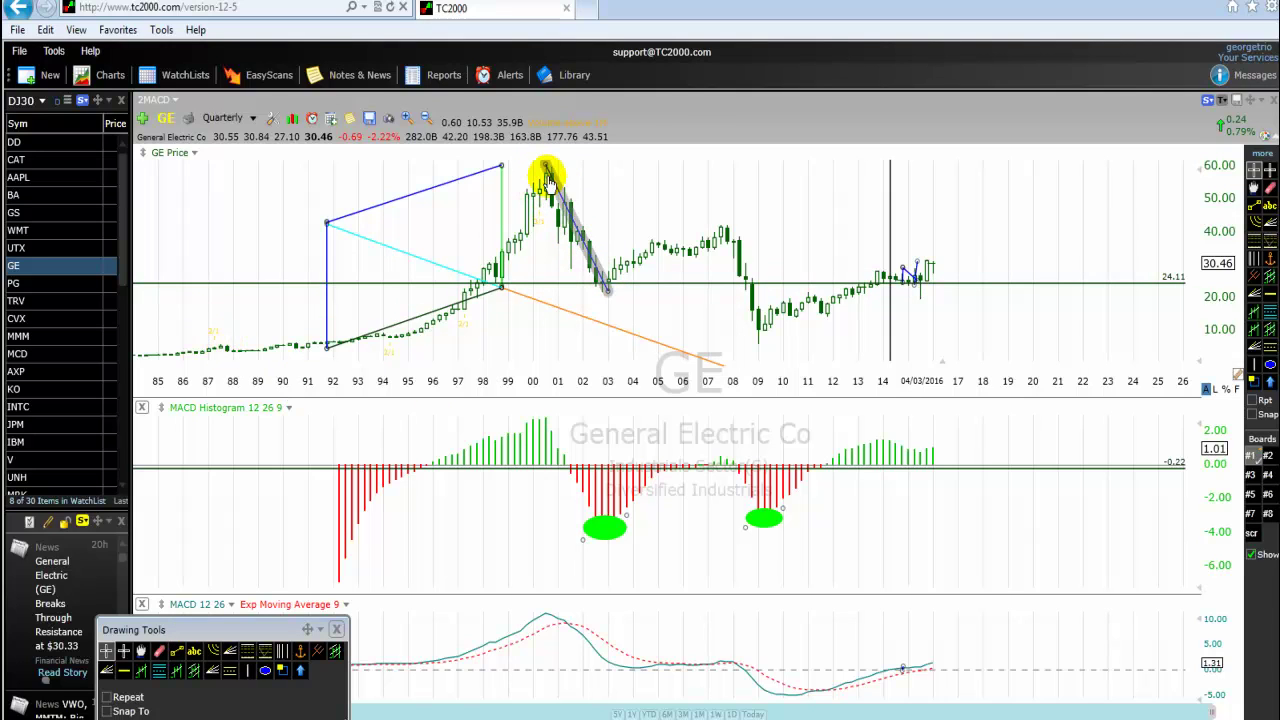
{"action": "left_click", "coordinate": [178, 655]}
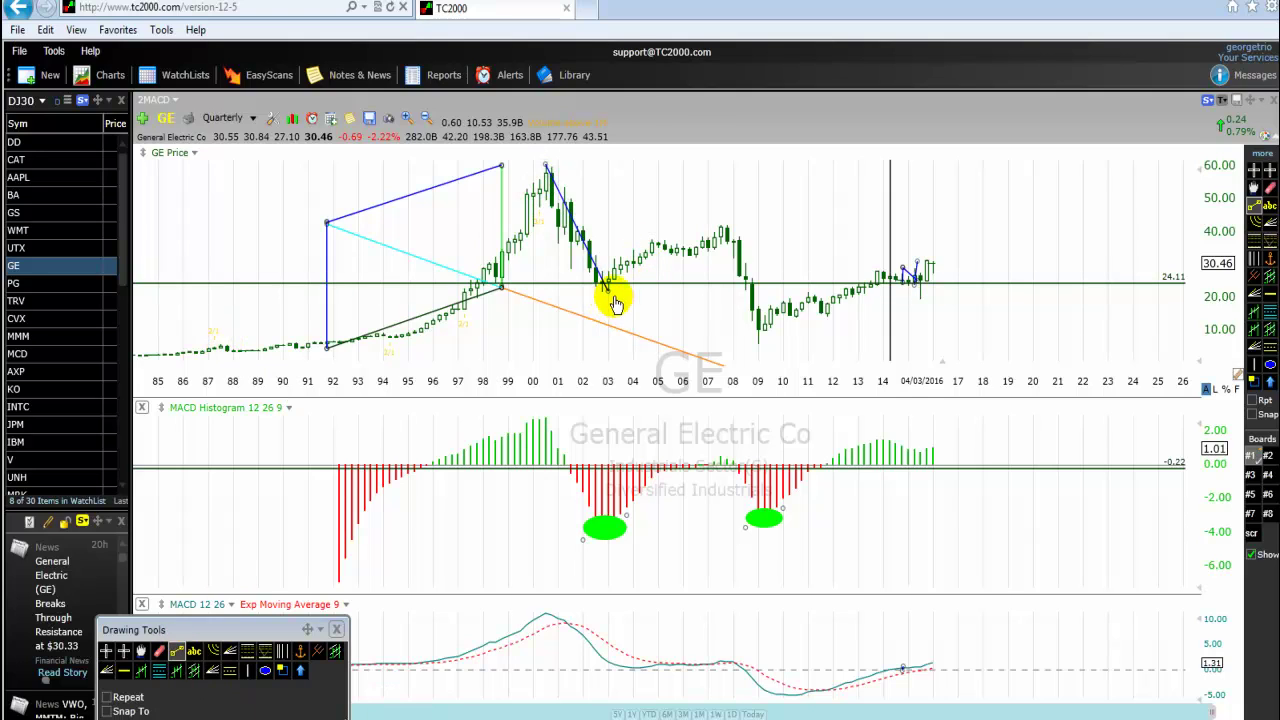
{"action": "left_click_drag", "start_coordinate": [607, 289], "coordinate": [733, 235]}
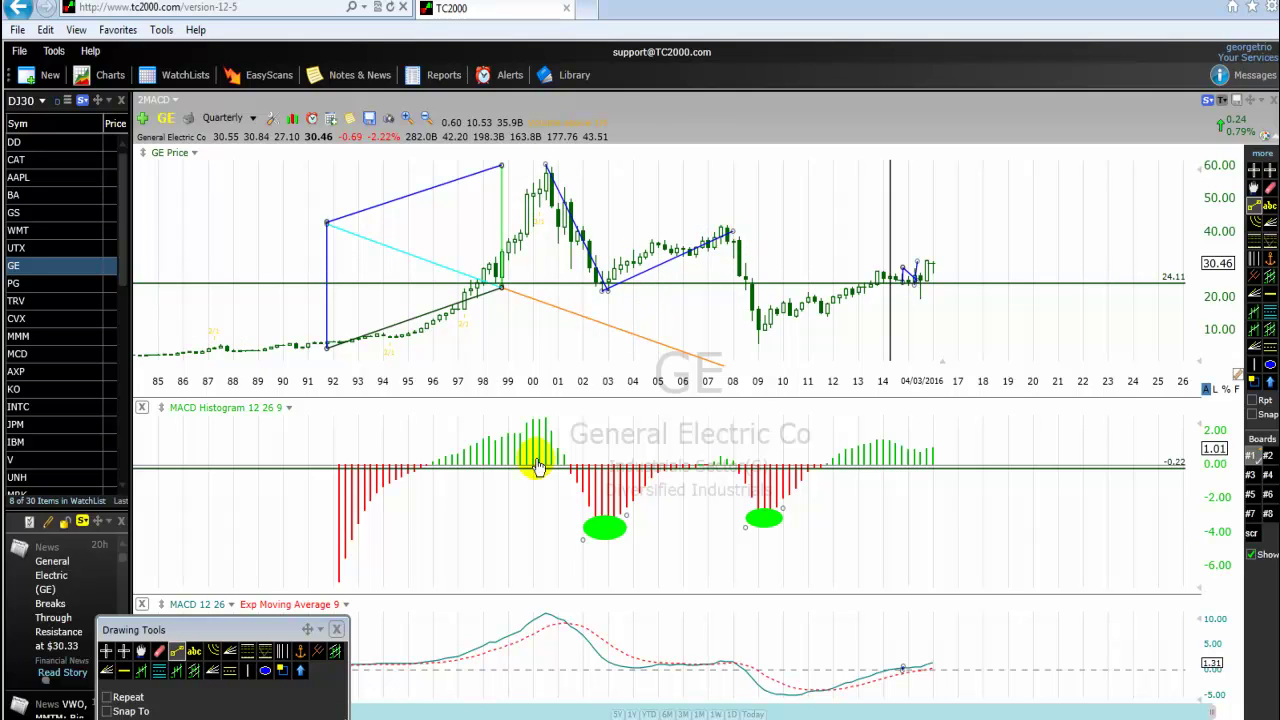
{"action": "left_click", "coordinate": [178, 655]}
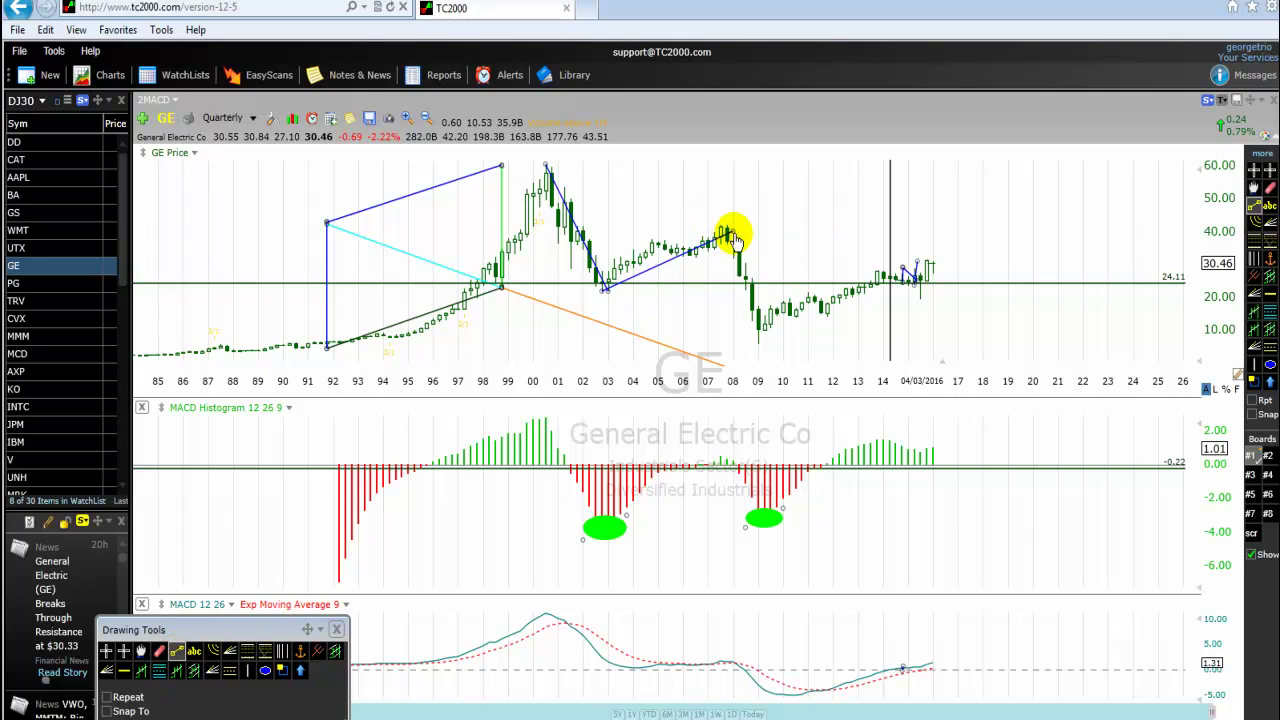
{"action": "left_click_drag", "start_coordinate": [731, 234], "coordinate": [757, 342]}
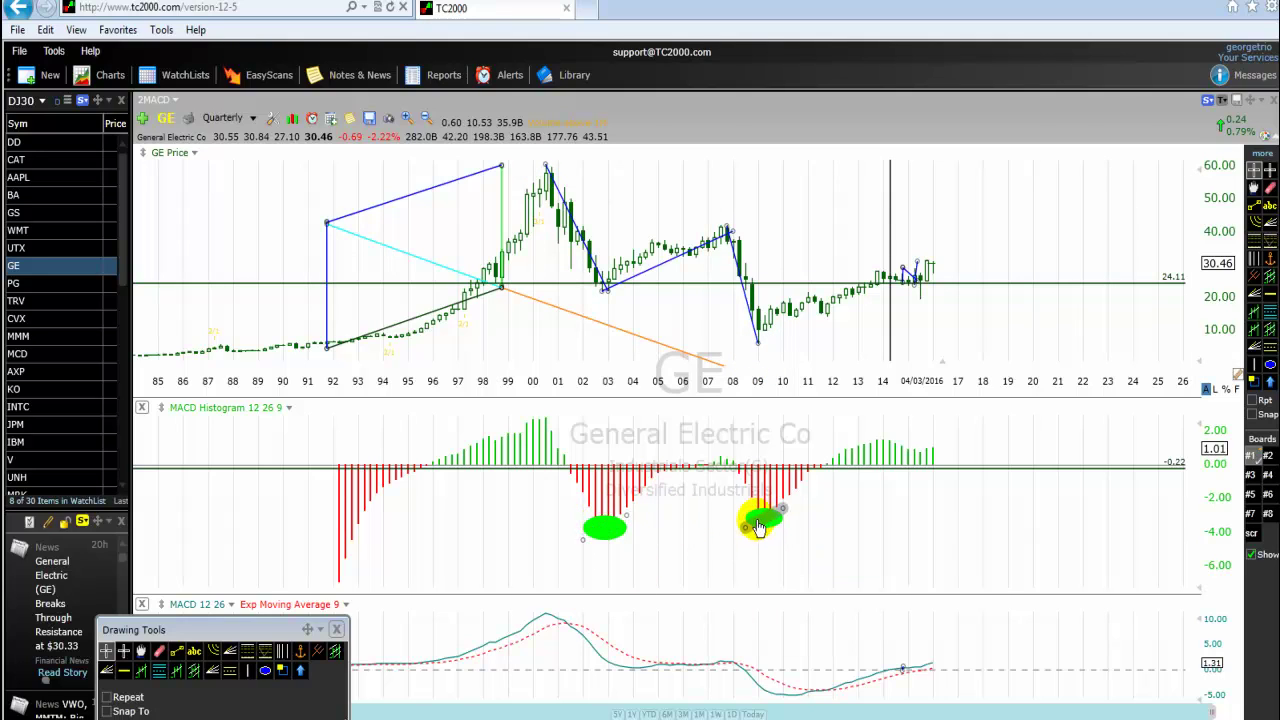
Step: Mark the 2009 price low with an ellipse and move the vertical line to it, comparing it with the histogram lows
{"action": "left_click", "coordinate": [265, 670]}
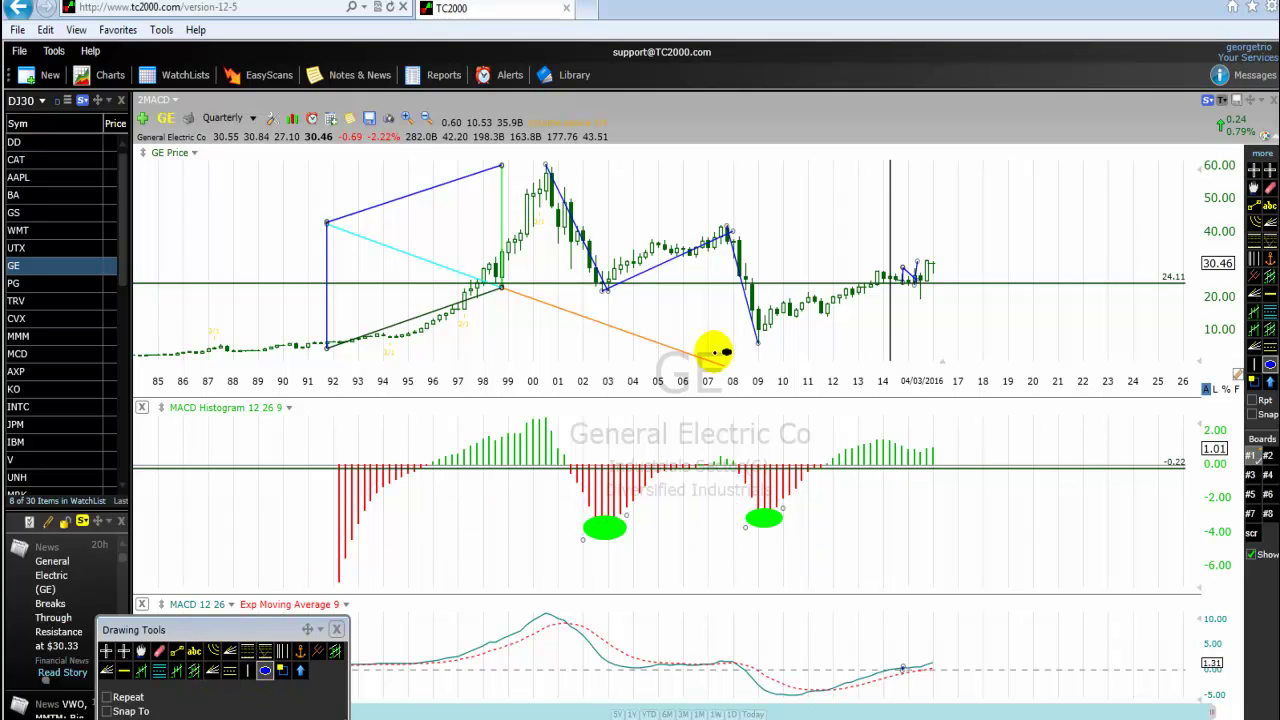
{"action": "left_click_drag", "start_coordinate": [789, 339], "coordinate": [727, 354]}
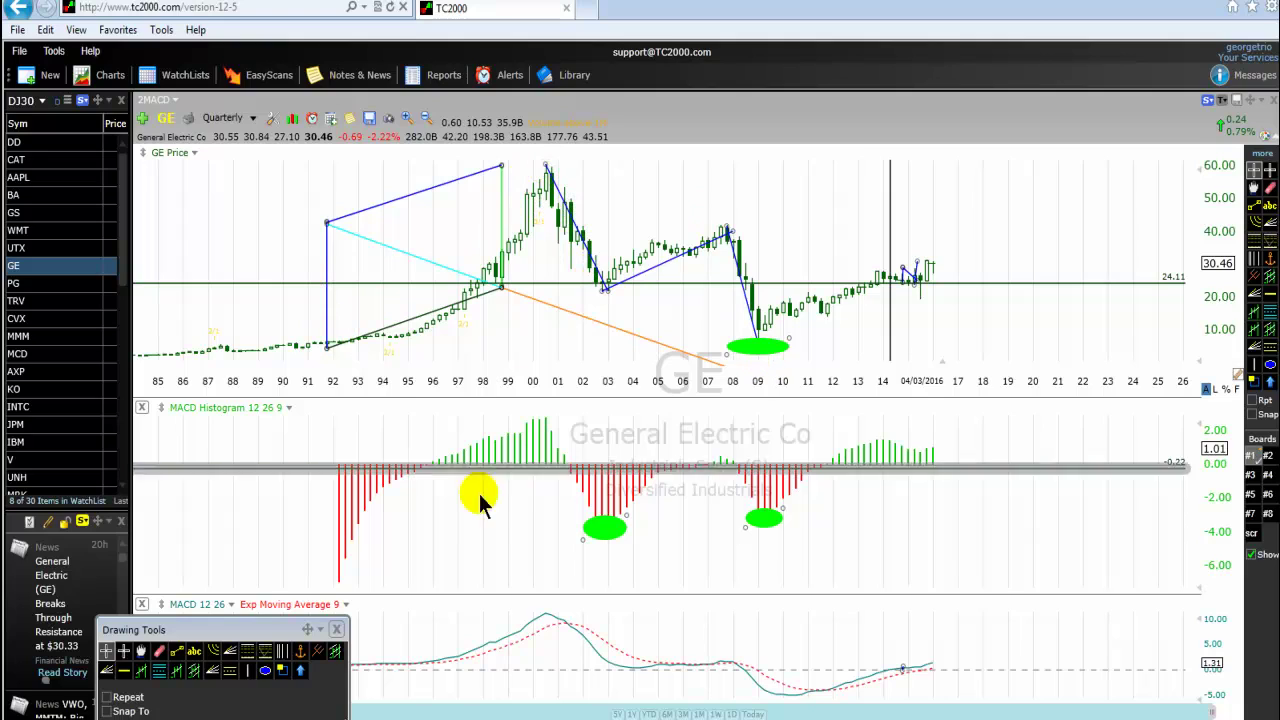
{"action": "left_click_drag", "start_coordinate": [893, 333], "coordinate": [760, 330]}
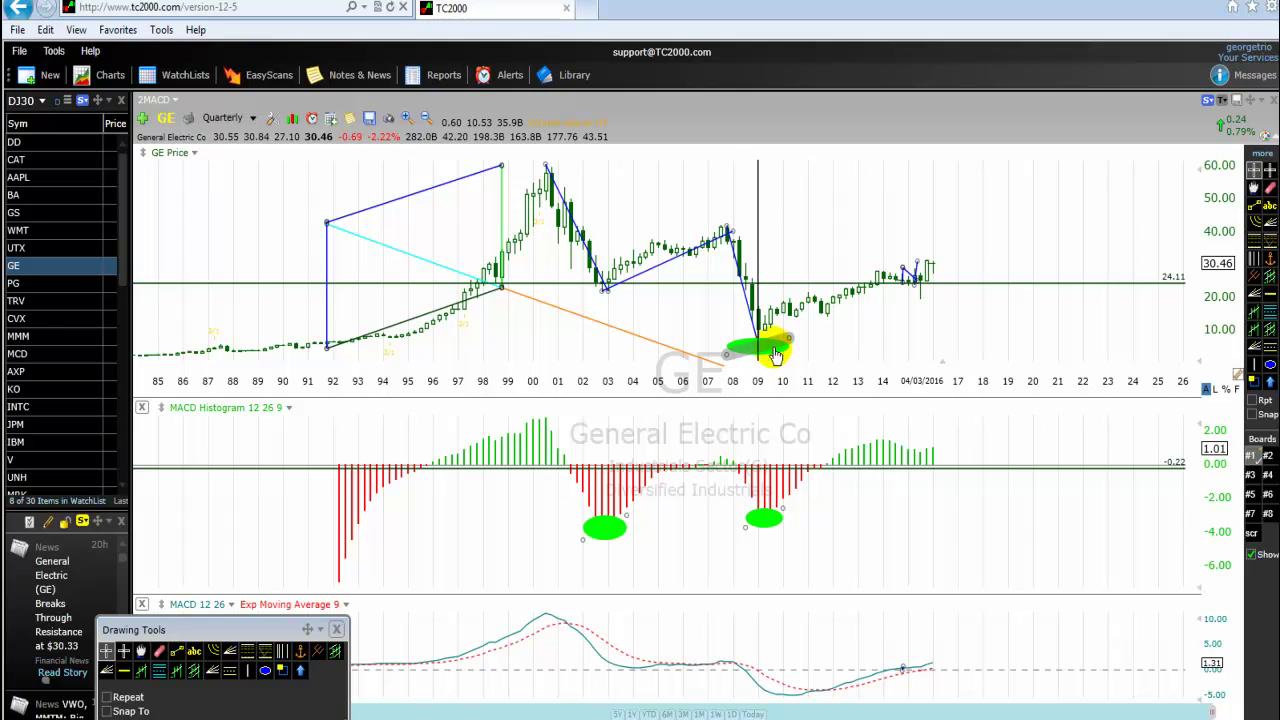
{"action": "mouse_move", "coordinate": [779, 355]}
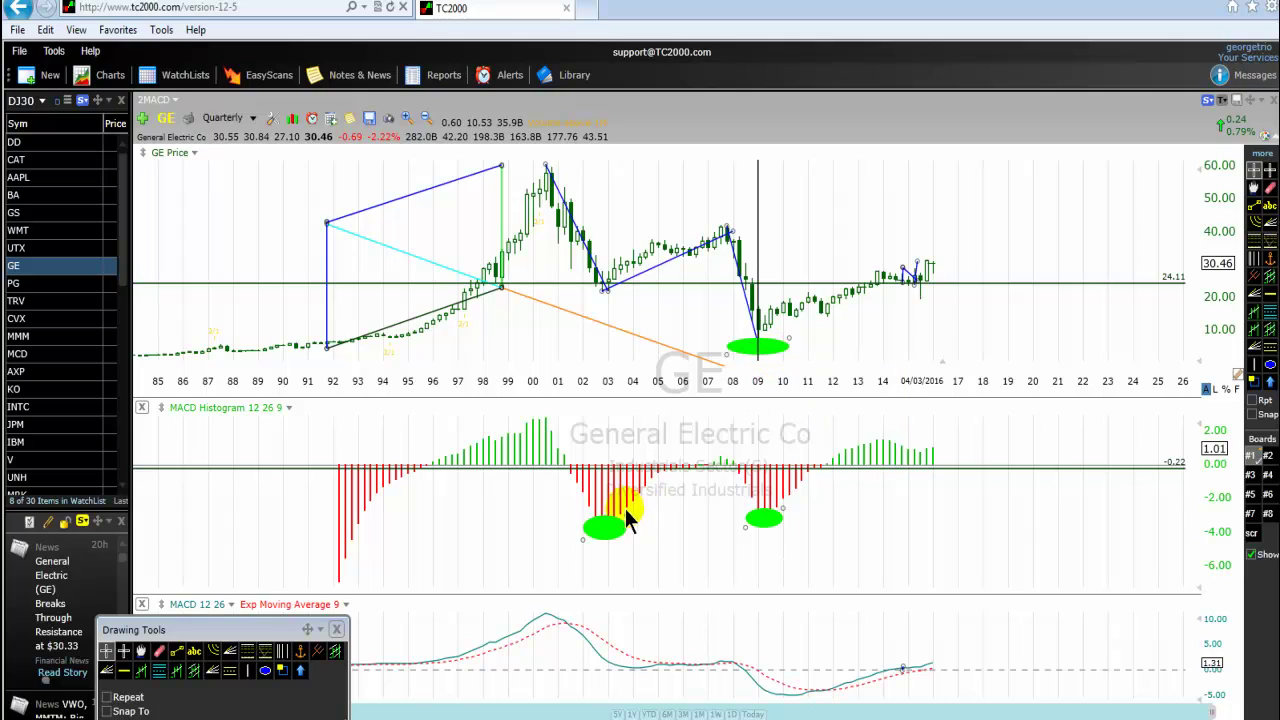
{"action": "mouse_move", "coordinate": [765, 530]}
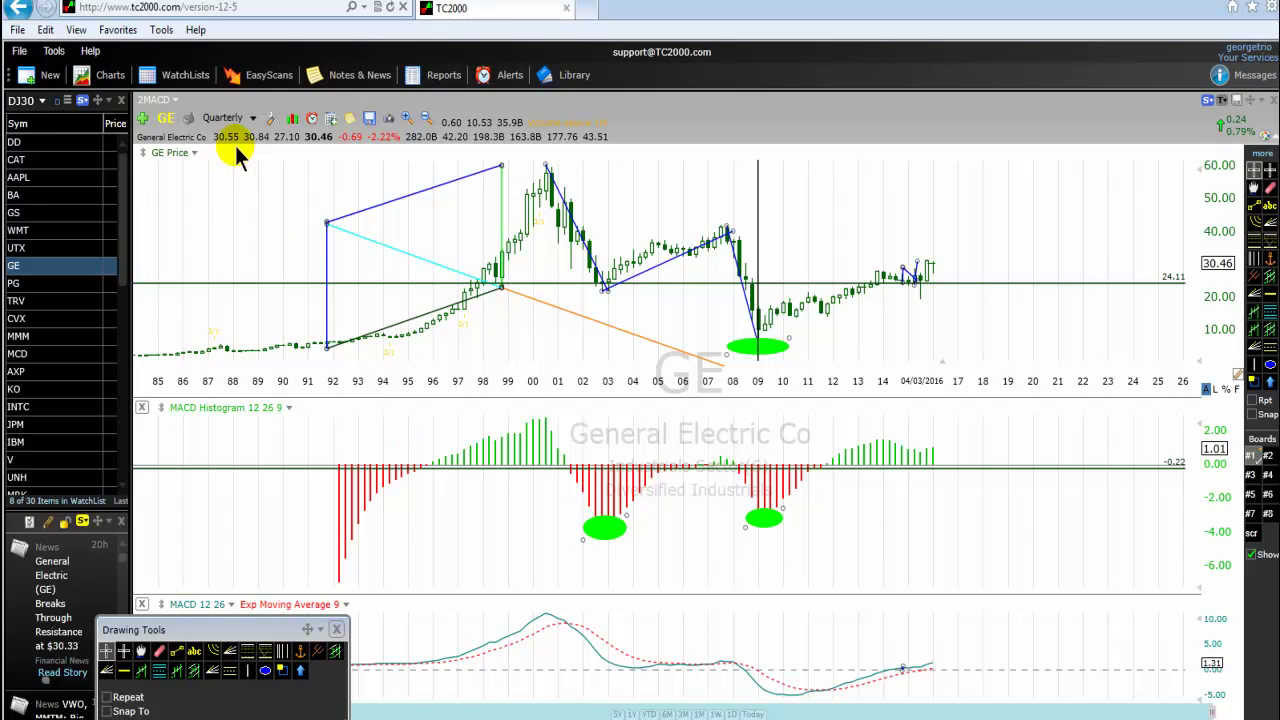
Step: Change the GE chart to the Weekly time frame and show the period from late 2012 to early 2016
{"action": "left_click", "coordinate": [255, 122]}
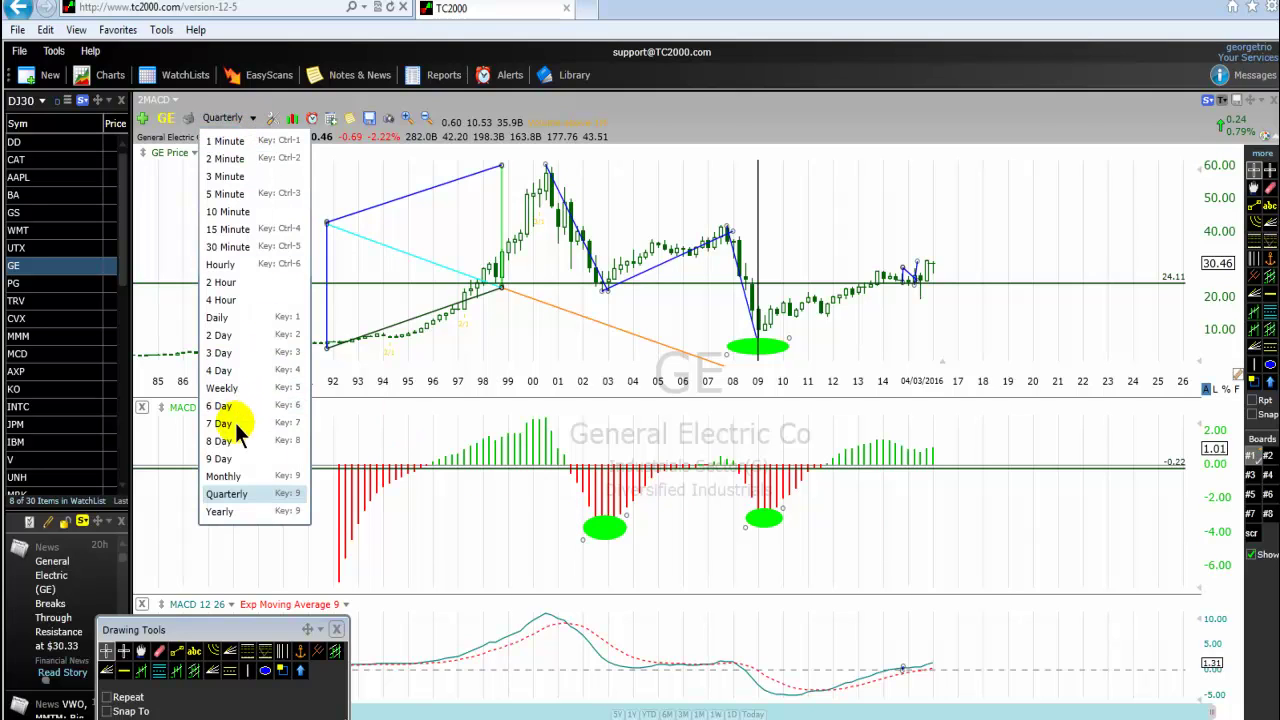
{"action": "left_click", "coordinate": [224, 390]}
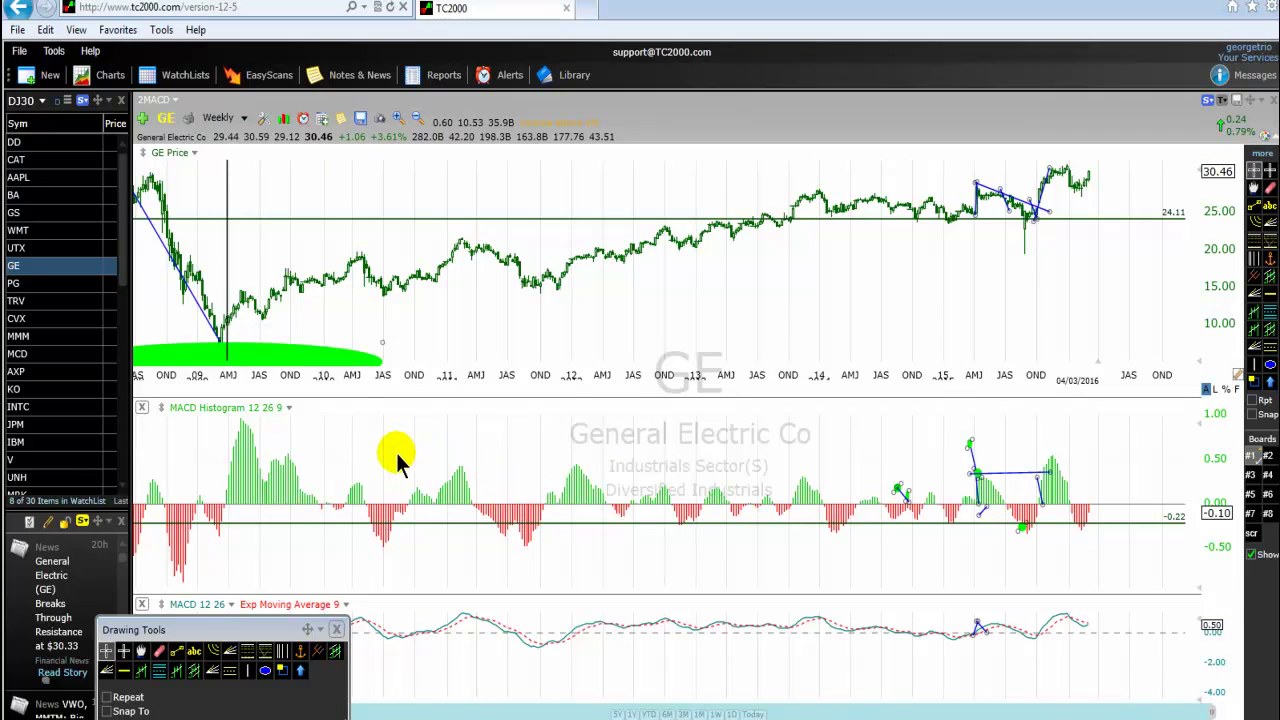
{"action": "scroll", "coordinate": [410, 454], "scroll_direction": "down", "scroll_amount": 3}
{"action": "scroll", "coordinate": [420, 455], "scroll_direction": "up", "scroll_amount": 4}
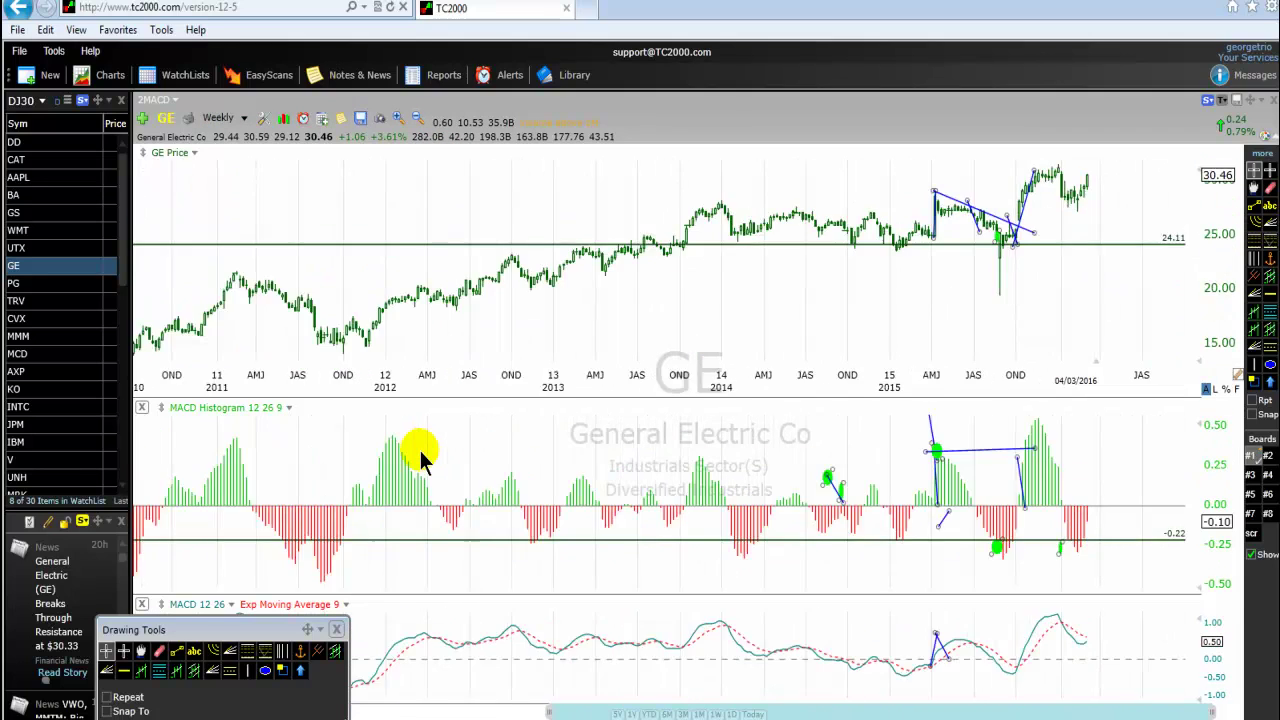
{"action": "scroll", "coordinate": [420, 455], "scroll_direction": "up", "scroll_amount": 2}
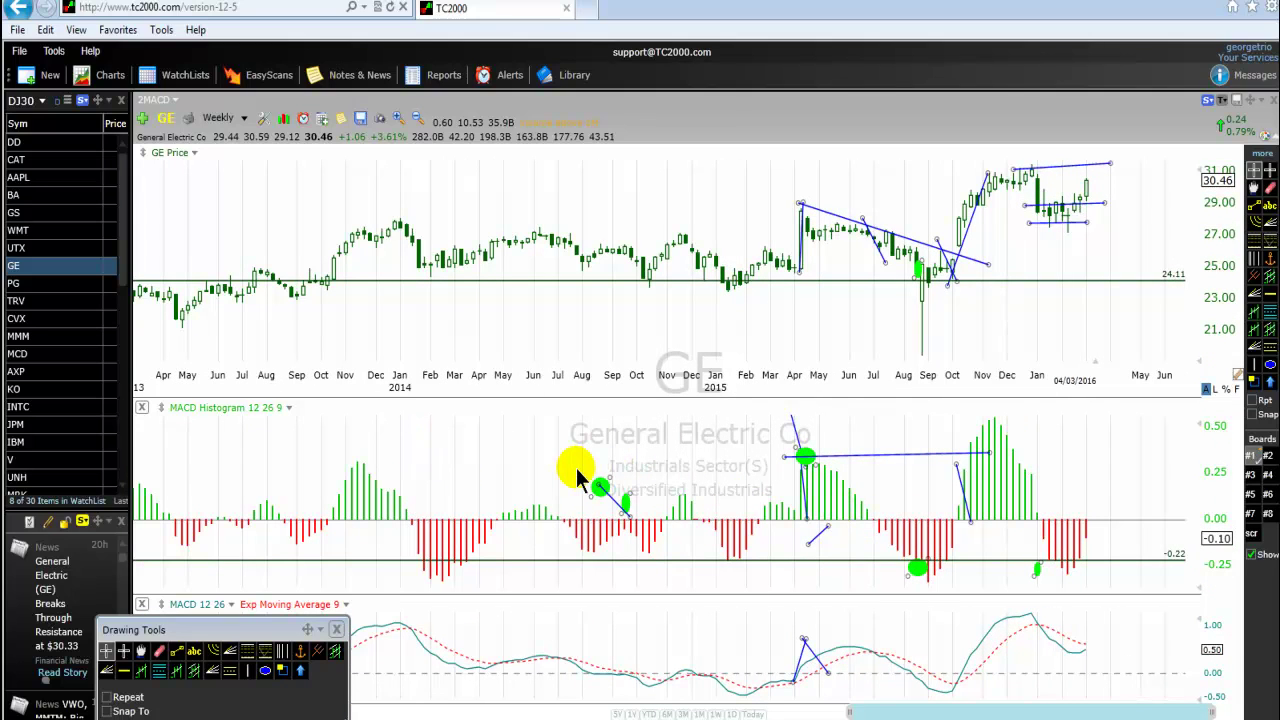
{"action": "scroll", "coordinate": [590, 525], "scroll_direction": "down", "scroll_amount": 1}
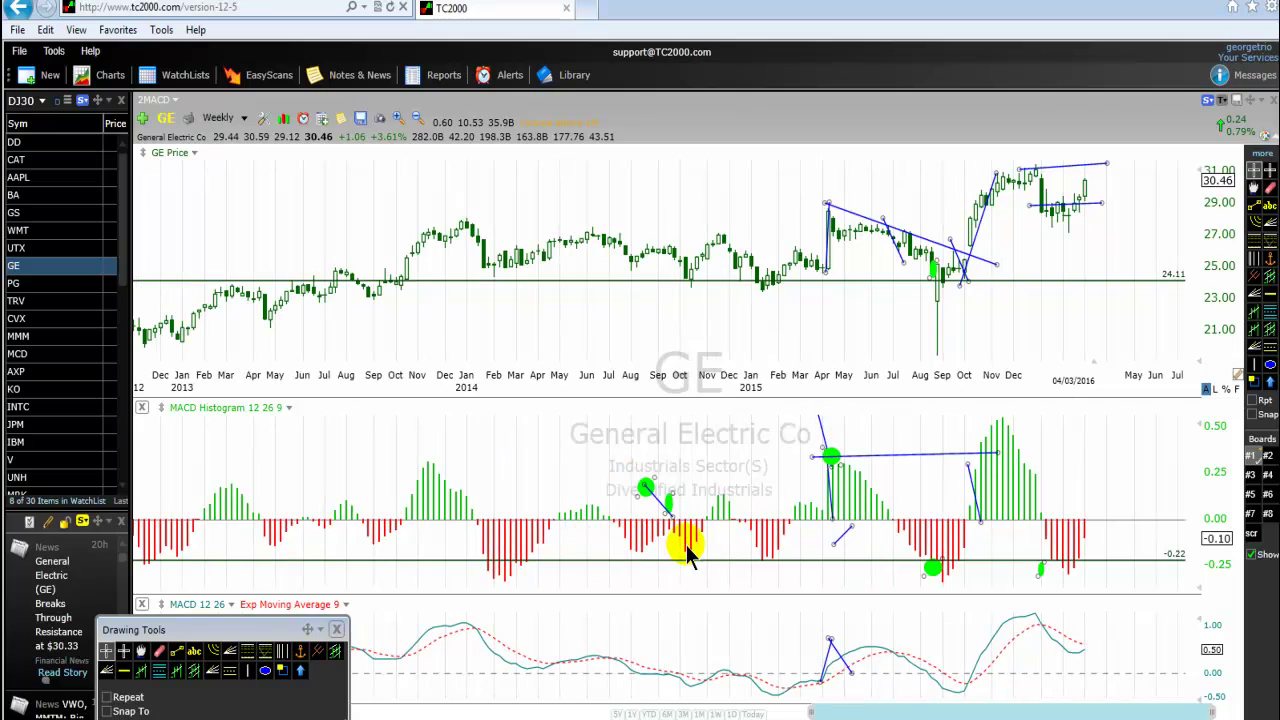
Step: Draw connected trend lines on the price from the June 2014 peak to the August low, the September peak and the October low
{"action": "left_click", "coordinate": [178, 651]}
{"action": "left_click_drag", "start_coordinate": [588, 229], "coordinate": [638, 272]}
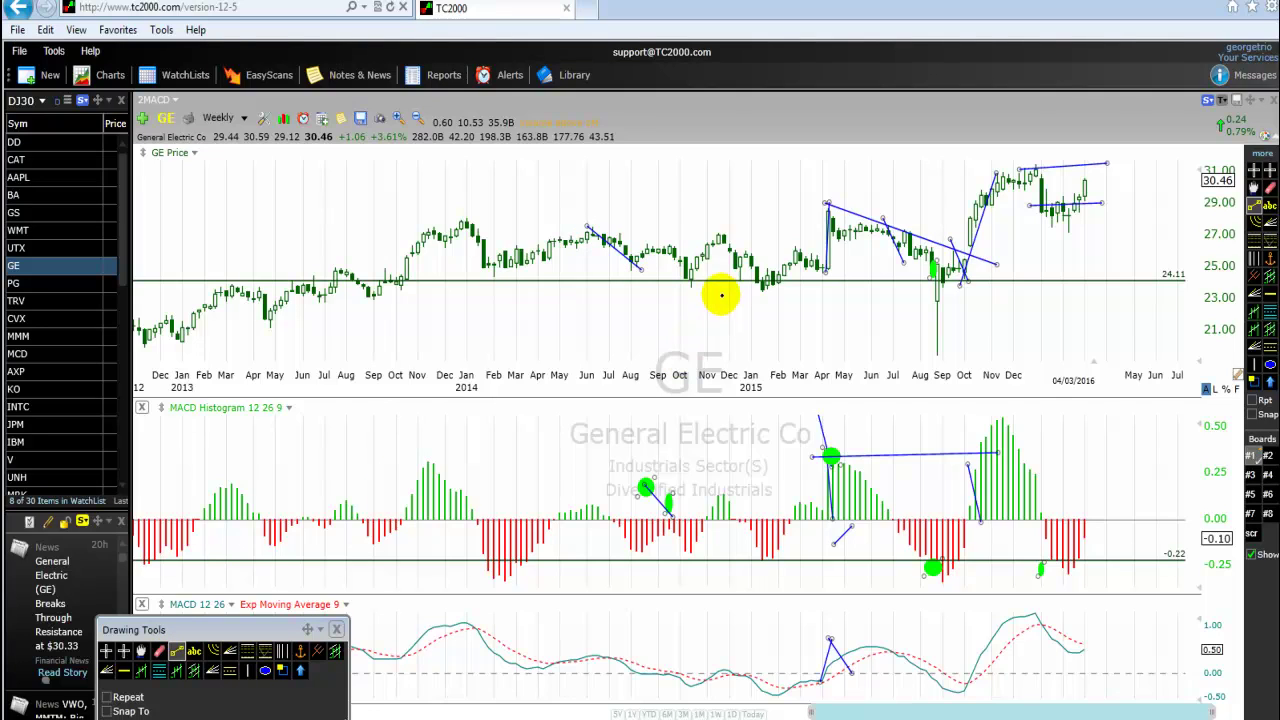
{"action": "left_click_drag", "start_coordinate": [640, 267], "coordinate": [667, 245]}
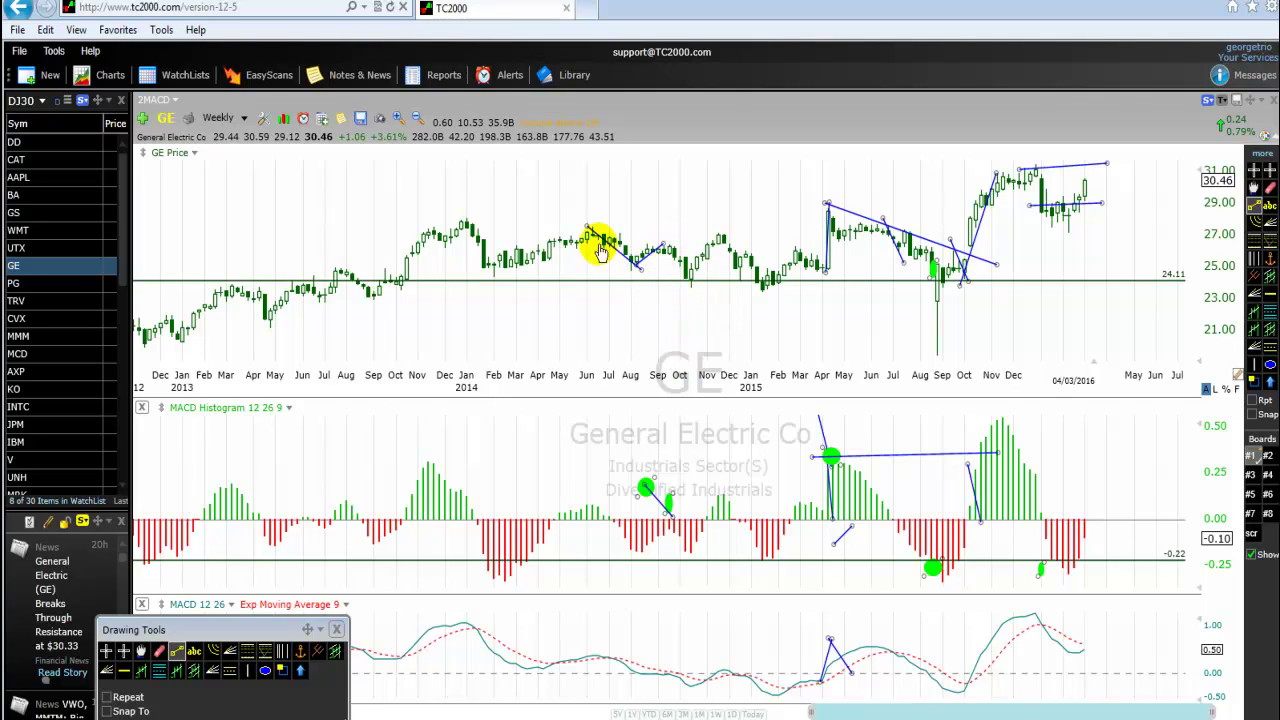
{"action": "left_click", "coordinate": [177, 651]}
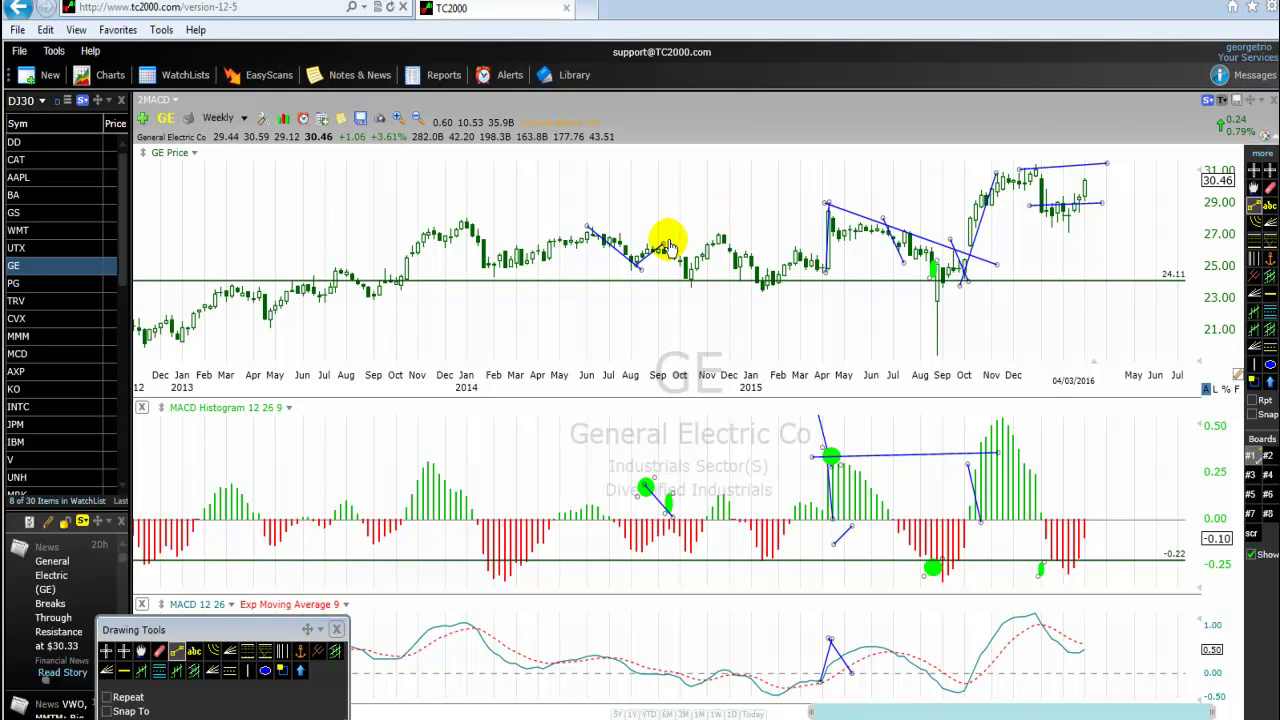
{"action": "left_click_drag", "start_coordinate": [667, 245], "coordinate": [691, 287]}
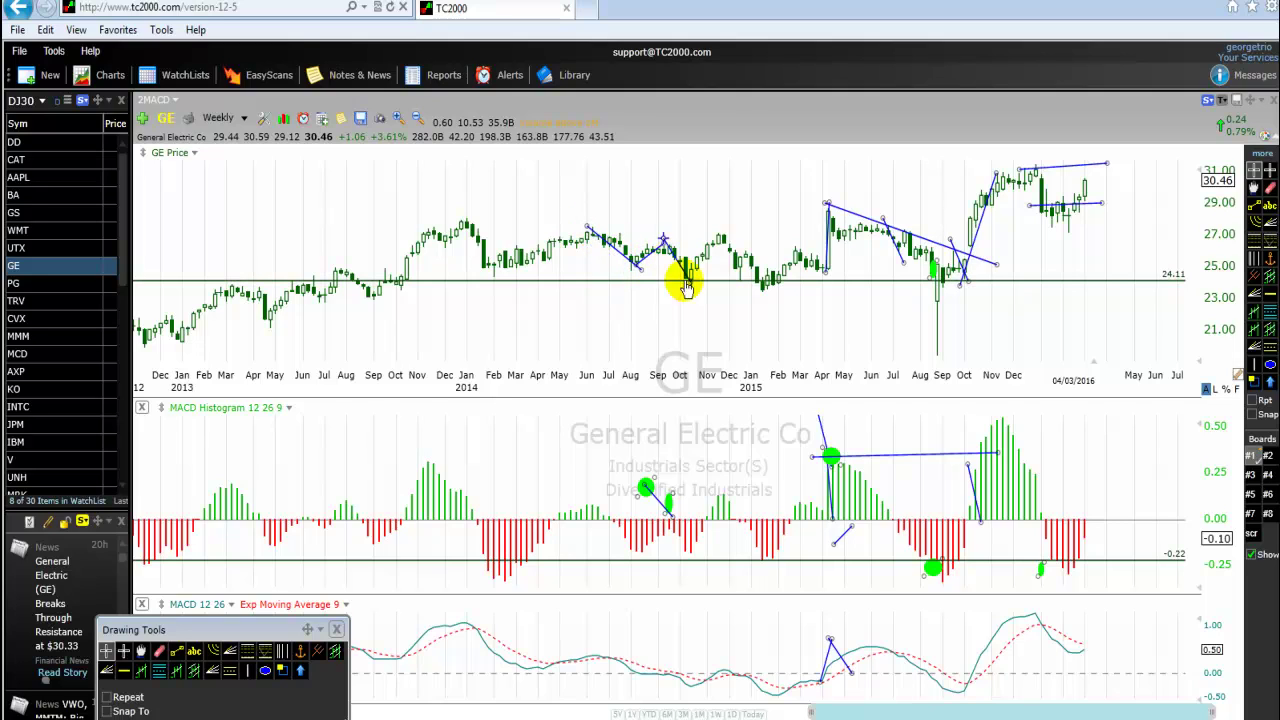
Step: Mark the August and October 2014 MACD Histogram lows with an ellipse each and place a vertical line at the October 2014 price low
{"action": "left_click", "coordinate": [265, 671]}
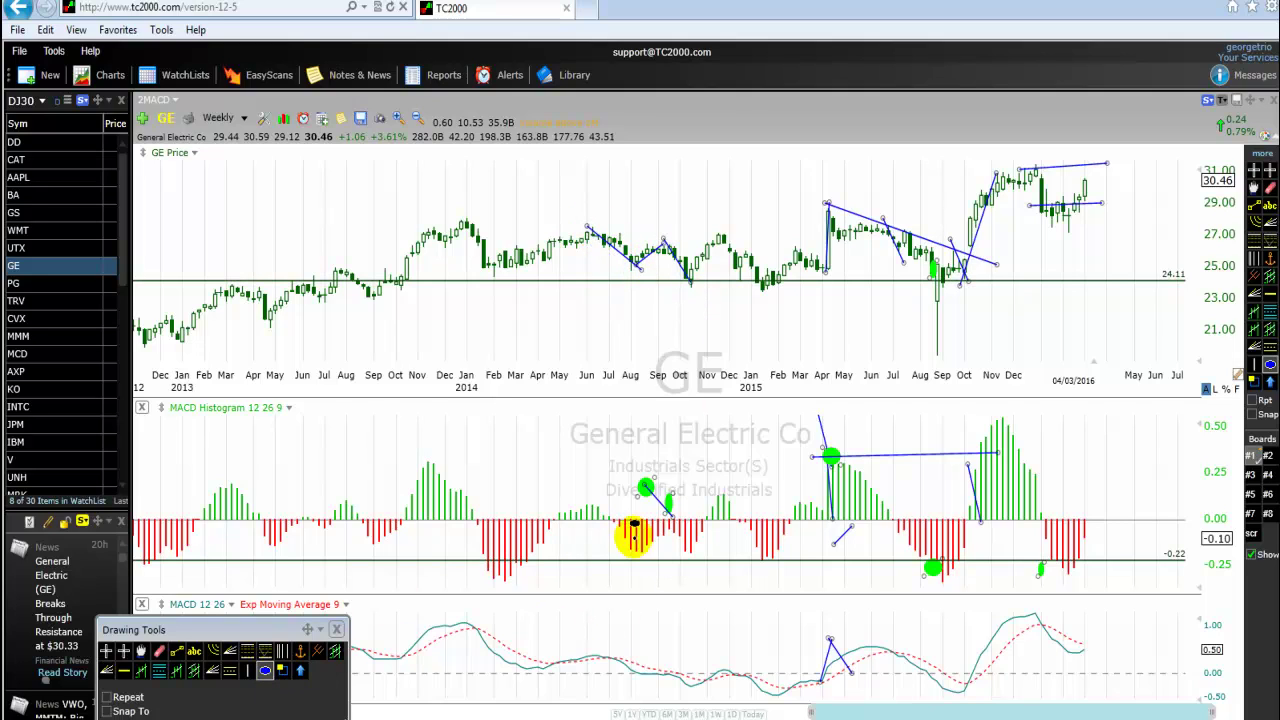
{"action": "mouse_move", "coordinate": [651, 537]}
{"action": "left_mouse_down"}
{"action": "mouse_move", "coordinate": [606, 563]}
{"action": "mouse_move", "coordinate": [674, 563]}
{"action": "mouse_move", "coordinate": [716, 541]}
{"action": "mouse_move", "coordinate": [677, 559]}
{"action": "left_mouse_up"}
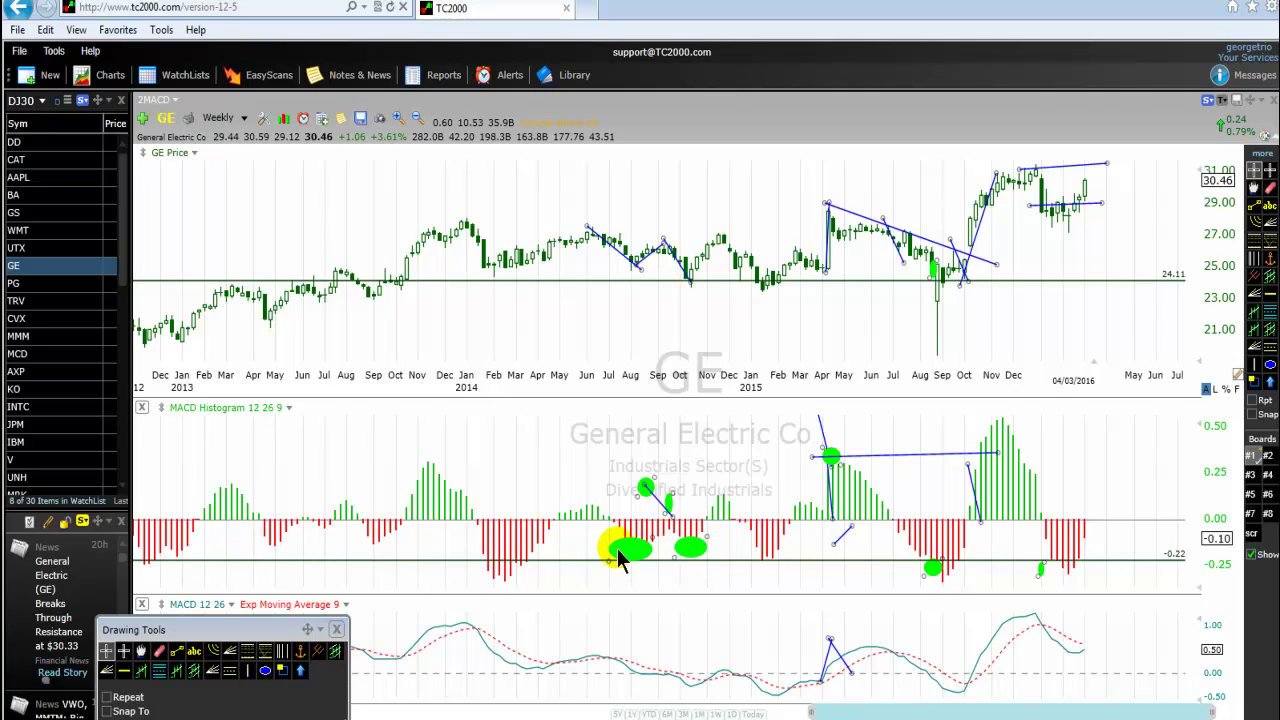
{"action": "left_click", "coordinate": [690, 300]}
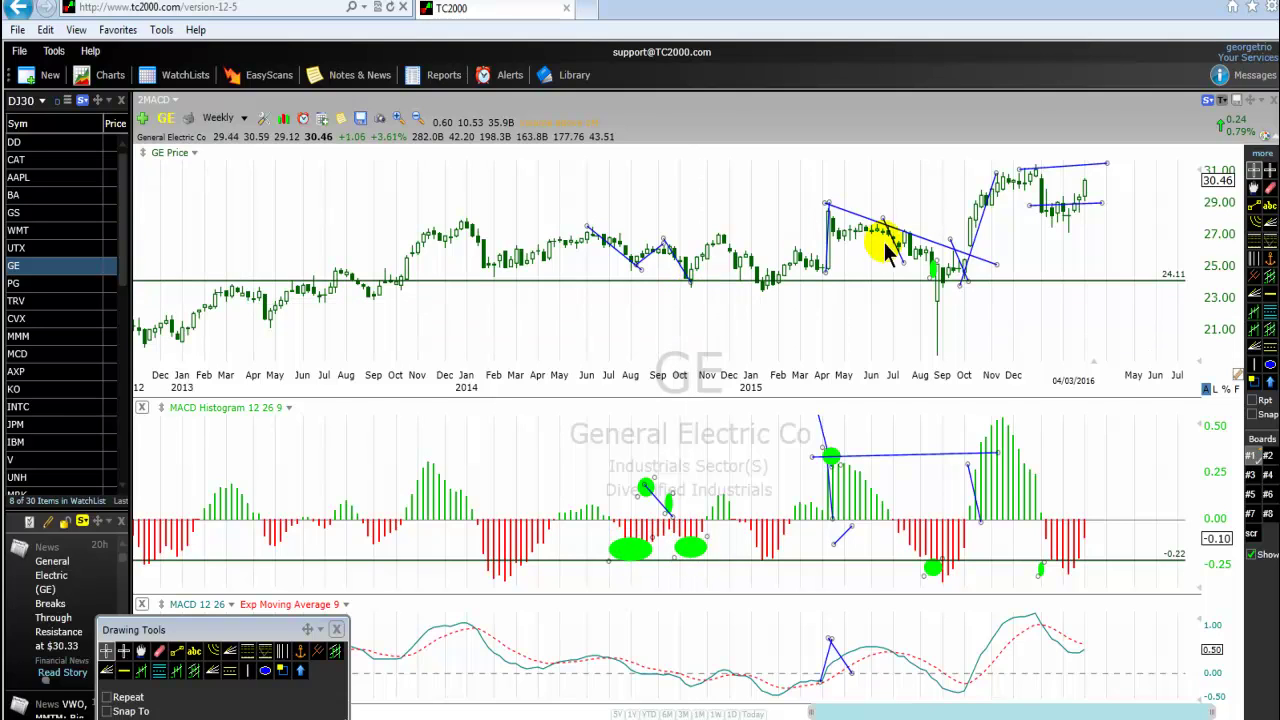
{"action": "left_click", "coordinate": [247, 670]}
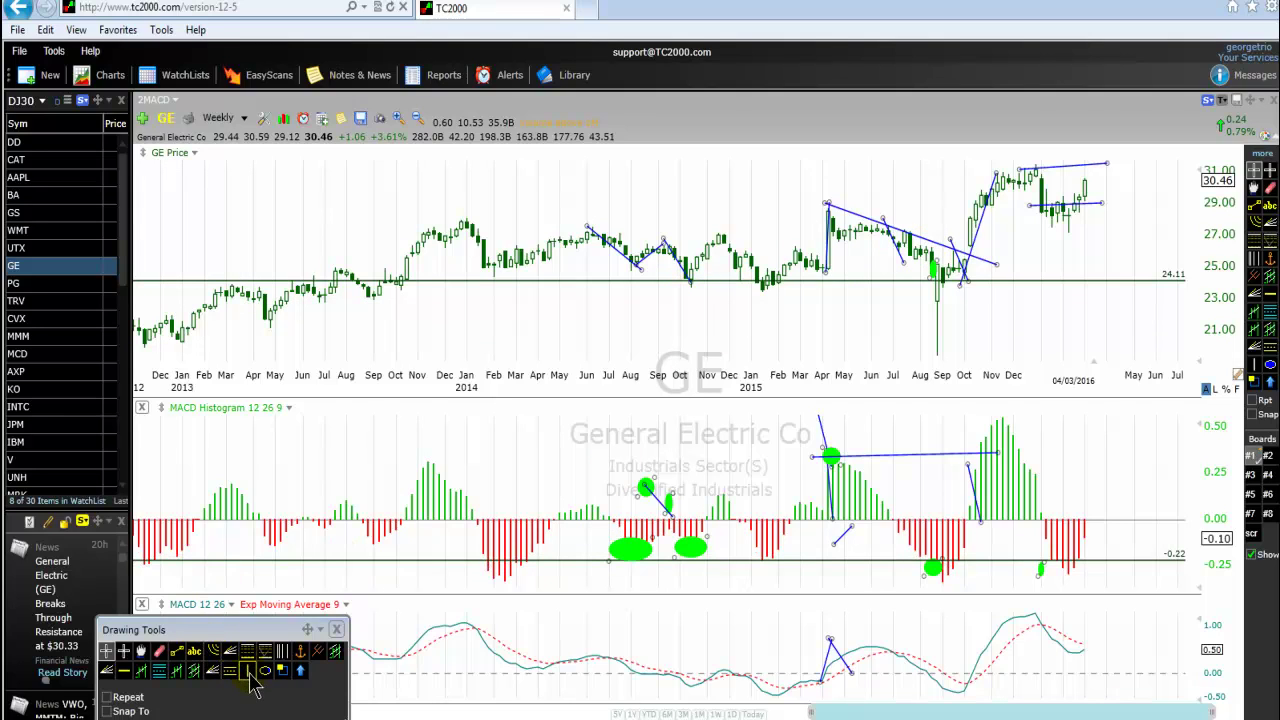
{"action": "left_click", "coordinate": [685, 297]}
{"action": "left_click_drag", "start_coordinate": [685, 297], "coordinate": [691, 294]}
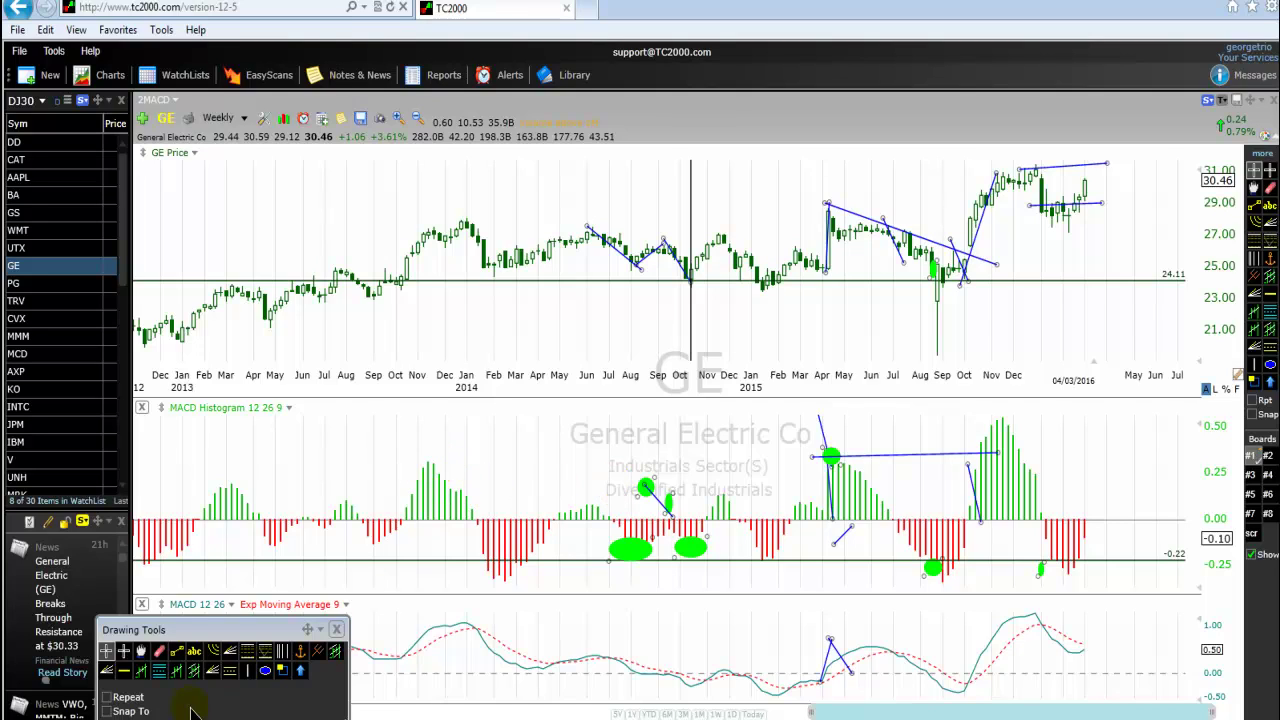
Step: Mark the November 2013 peak, February 2014 low and November 2015 peak of the MACD Histogram with an ellipse each
{"action": "left_click_drag", "start_coordinate": [232, 630], "coordinate": [500, 628]}
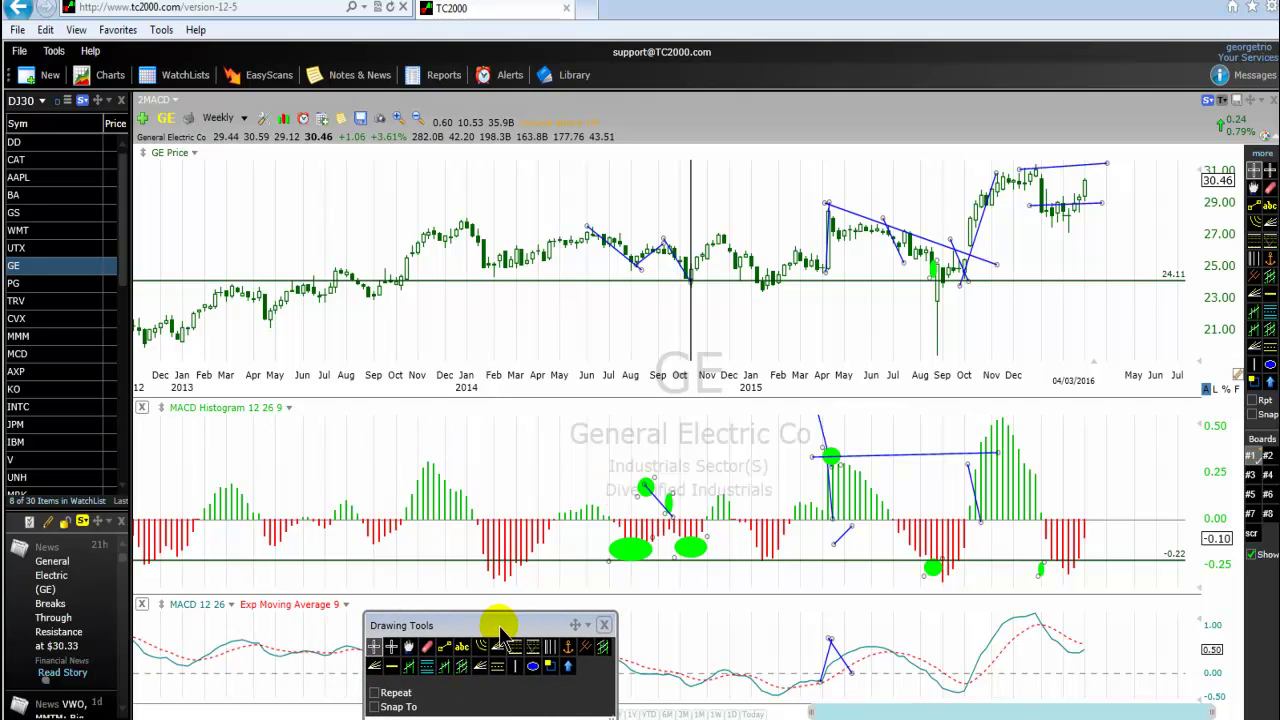
{"action": "left_click", "coordinate": [532, 665]}
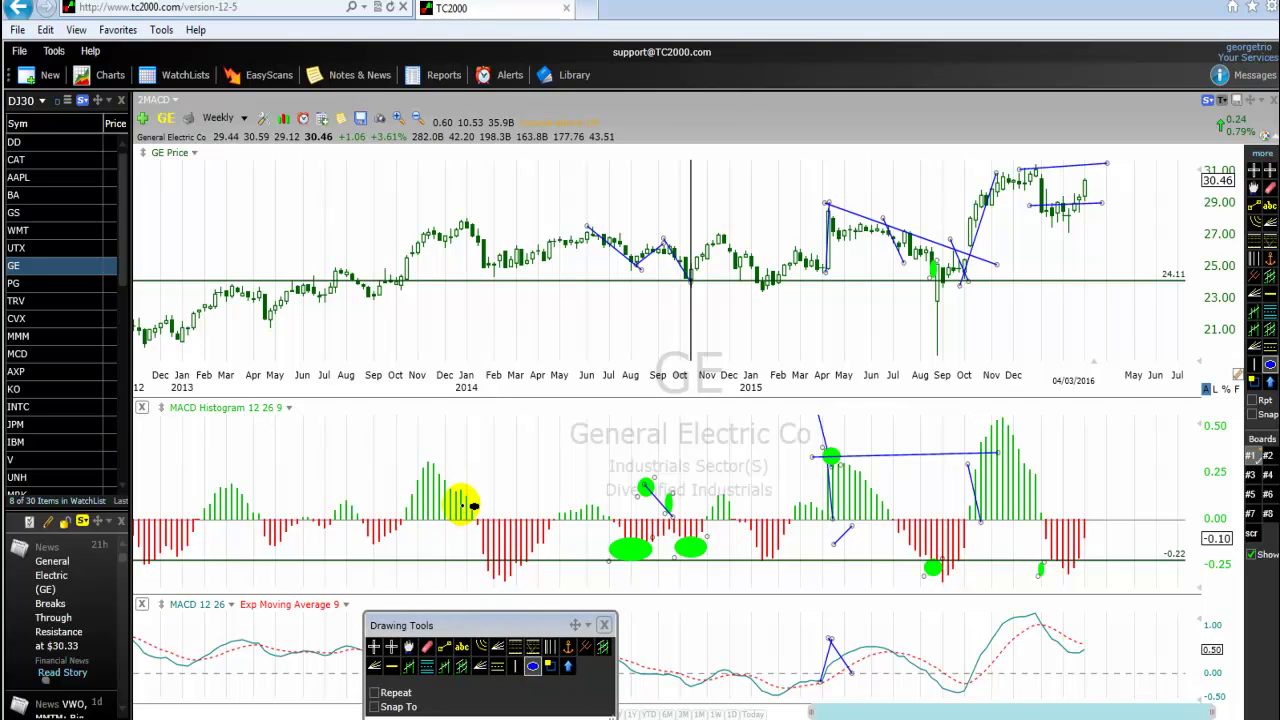
{"action": "left_click_drag", "start_coordinate": [445, 451], "coordinate": [412, 470]}
{"action": "left_click", "coordinate": [533, 665]}
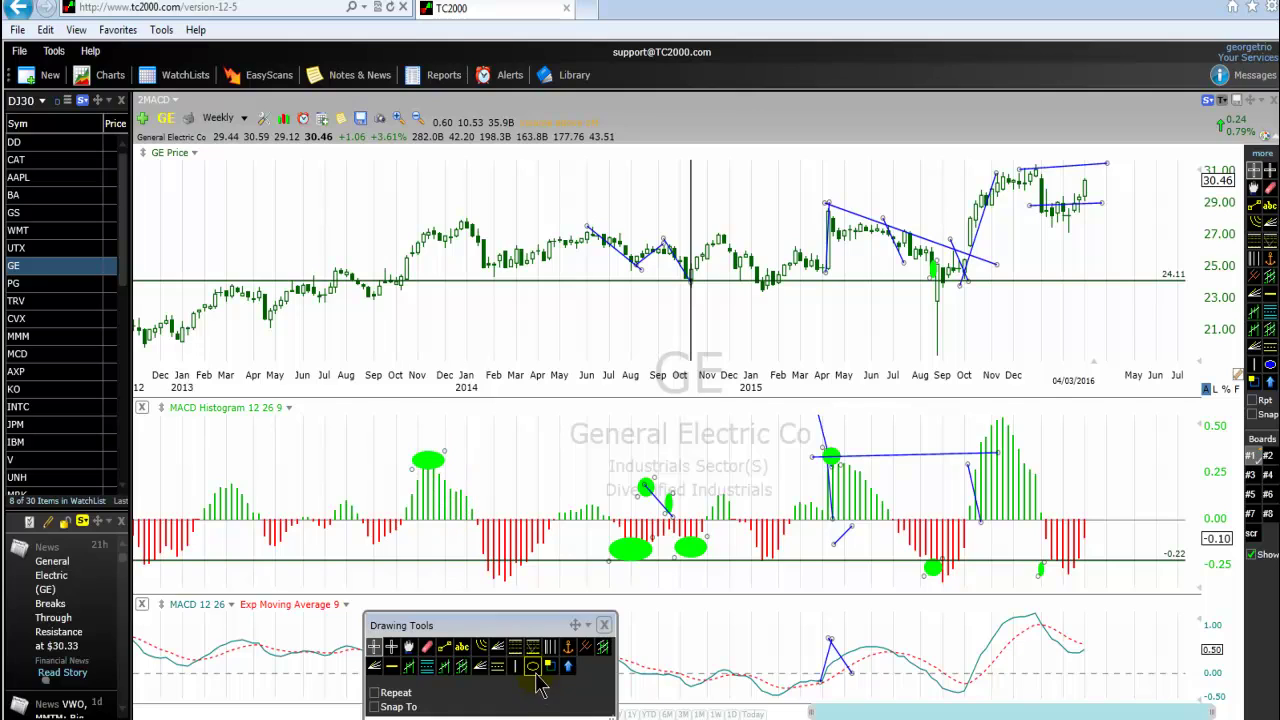
{"action": "left_click", "coordinate": [532, 665]}
{"action": "left_click_drag", "start_coordinate": [535, 575], "coordinate": [483, 603]}
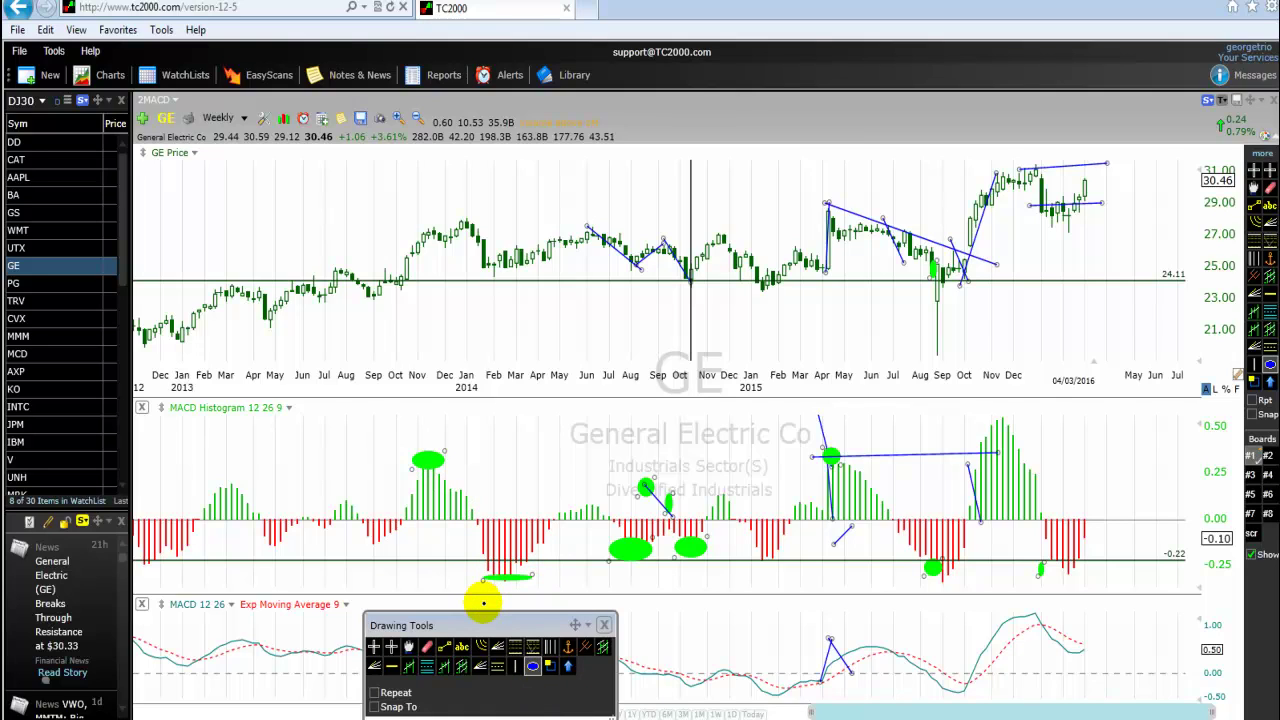
{"action": "left_click", "coordinate": [428, 462]}
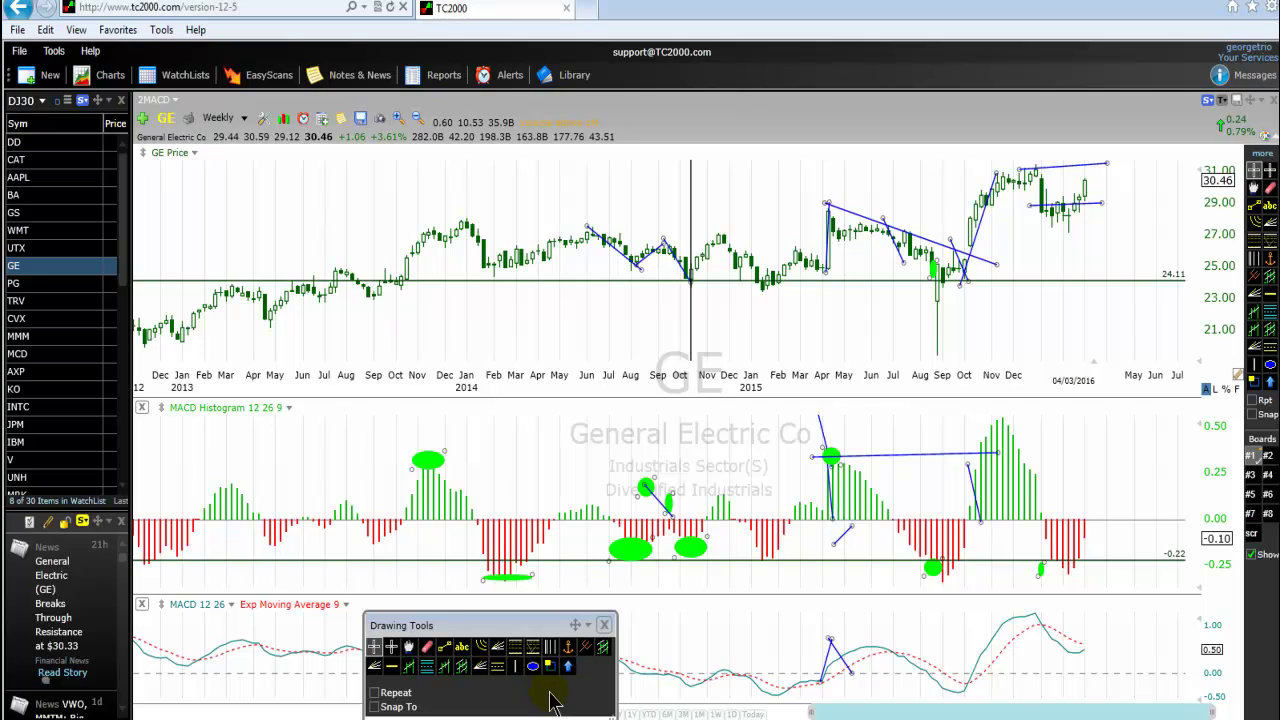
{"action": "left_click", "coordinate": [532, 666]}
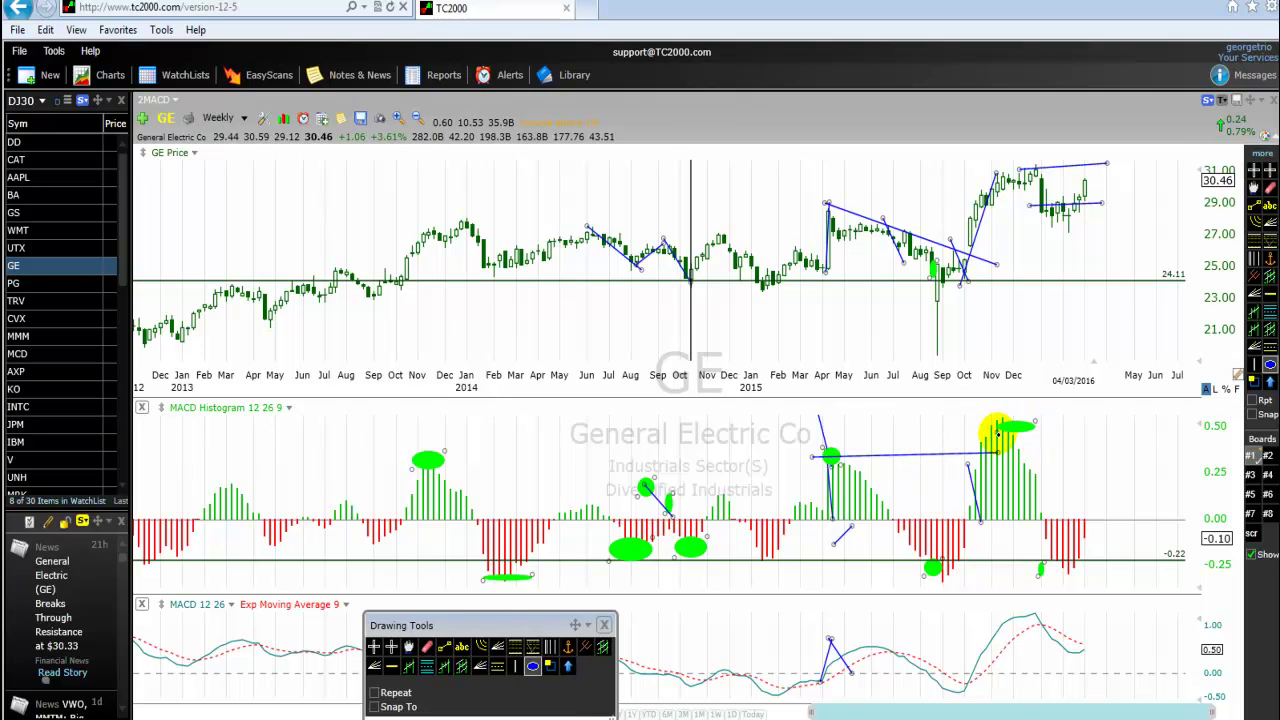
{"action": "mouse_move", "coordinate": [997, 434]}
{"action": "left_mouse_down"}
{"action": "mouse_move", "coordinate": [1020, 443]}
{"action": "mouse_move", "coordinate": [1001, 430]}
{"action": "left_mouse_up"}
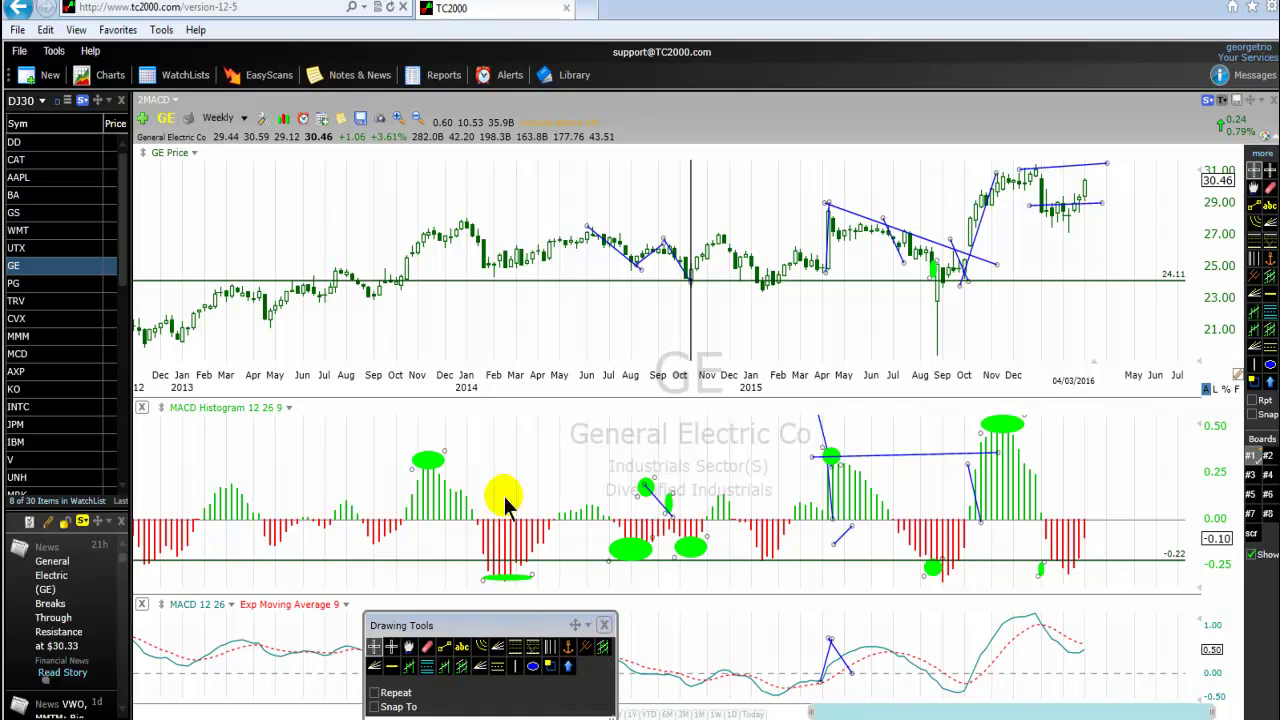
Step: Change the GE chart back to the Quarterly time frame and move the Drawing Tools window off the MACD curve
{"action": "left_click", "coordinate": [247, 118]}
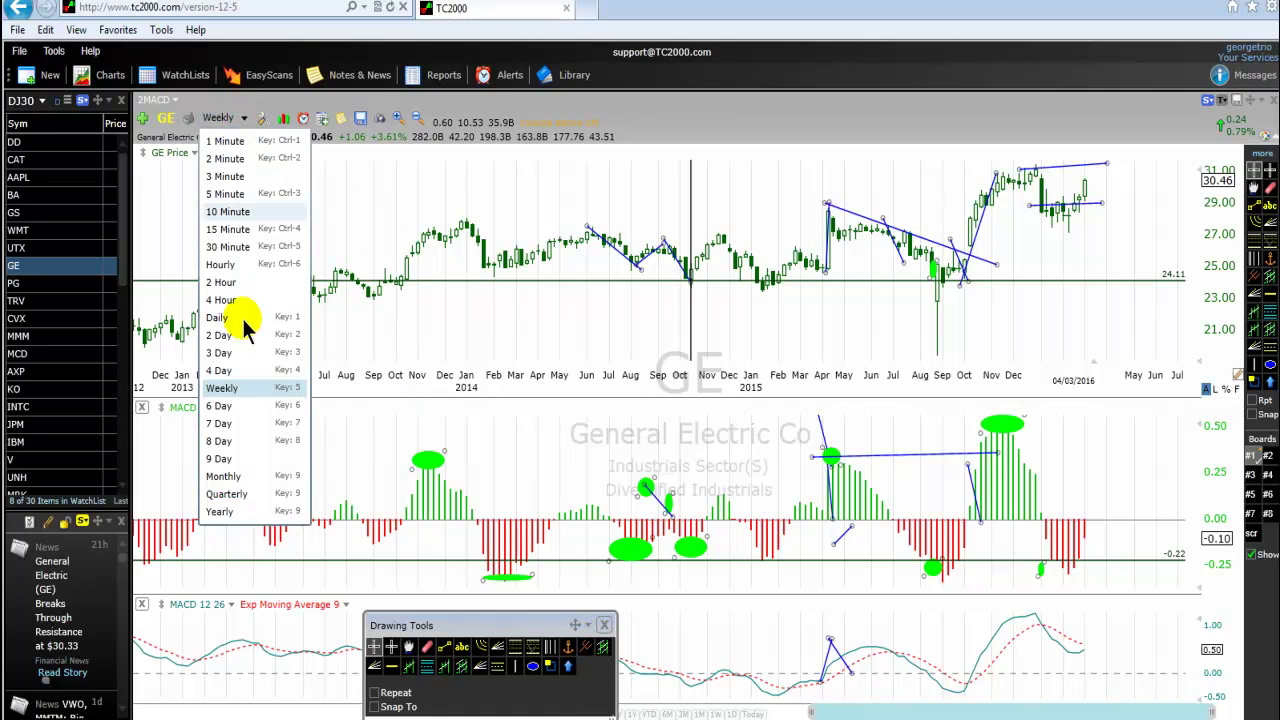
{"action": "left_click", "coordinate": [232, 494]}
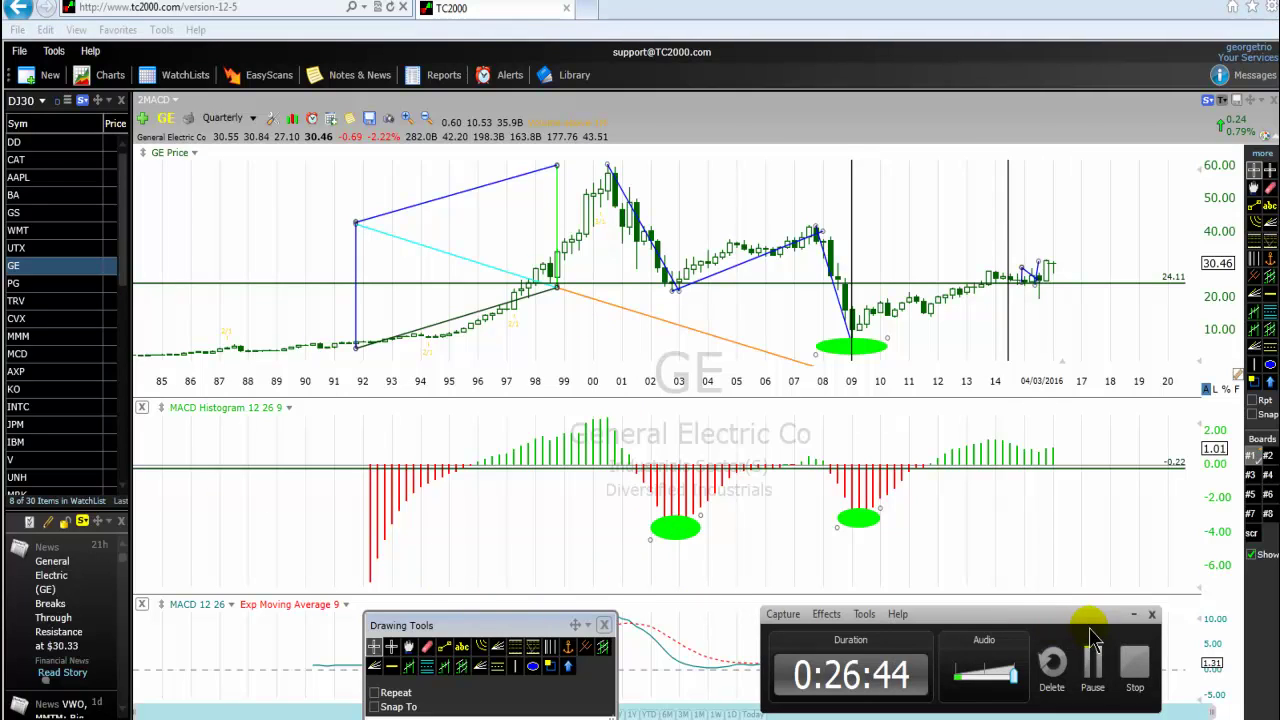
{"action": "mouse_move", "coordinate": [514, 628]}
{"action": "left_mouse_down"}
{"action": "mouse_move", "coordinate": [290, 636]}
{"action": "mouse_move", "coordinate": [301, 663]}
{"action": "left_mouse_up"}
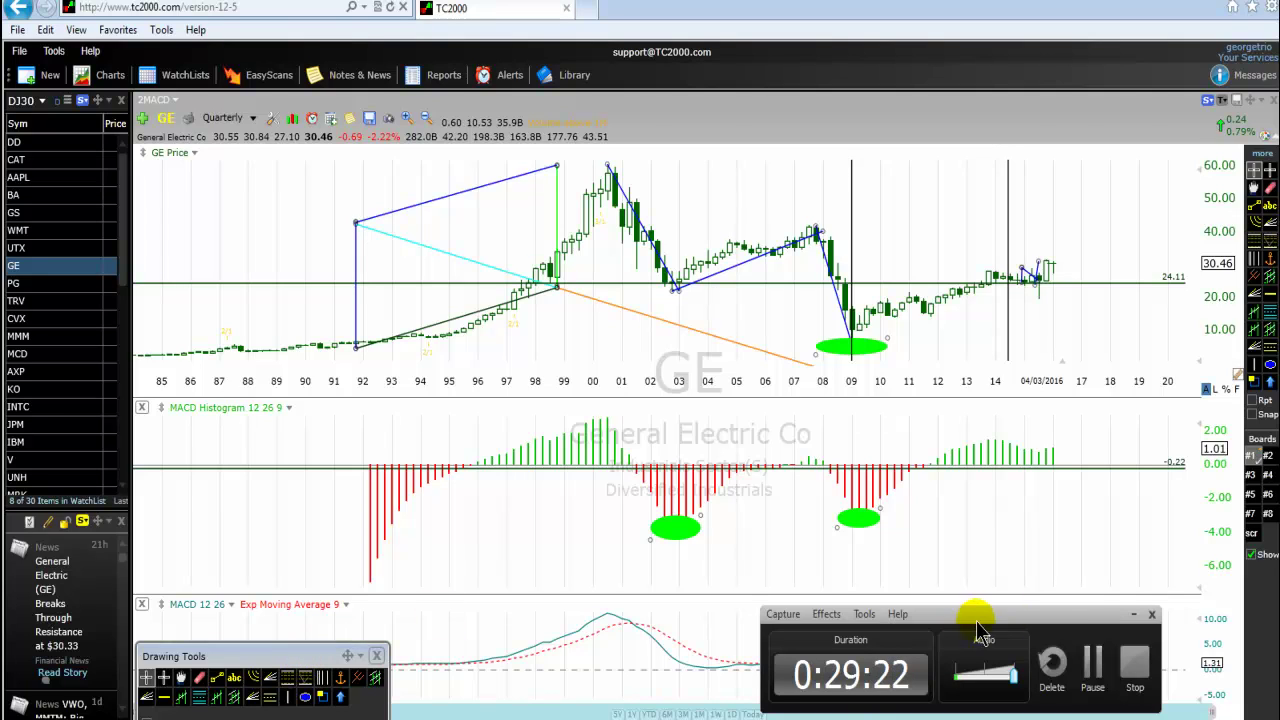
{"action": "left_click", "coordinate": [1097, 675]}
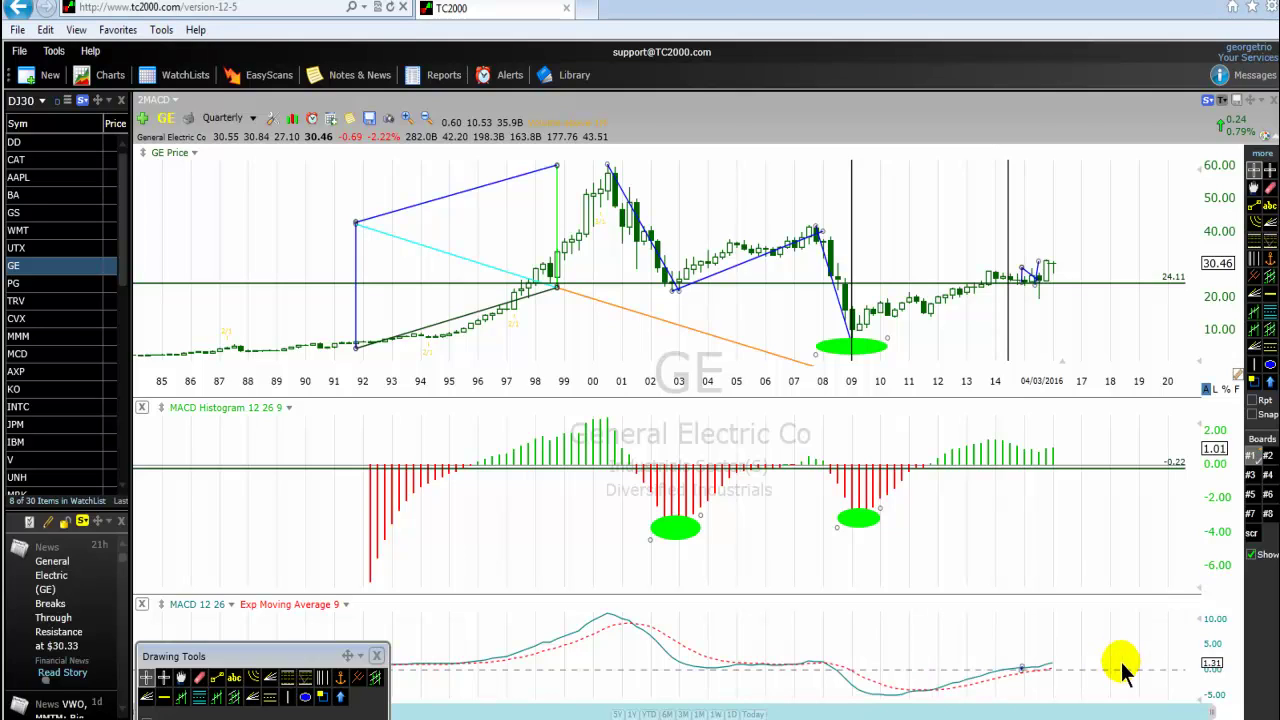